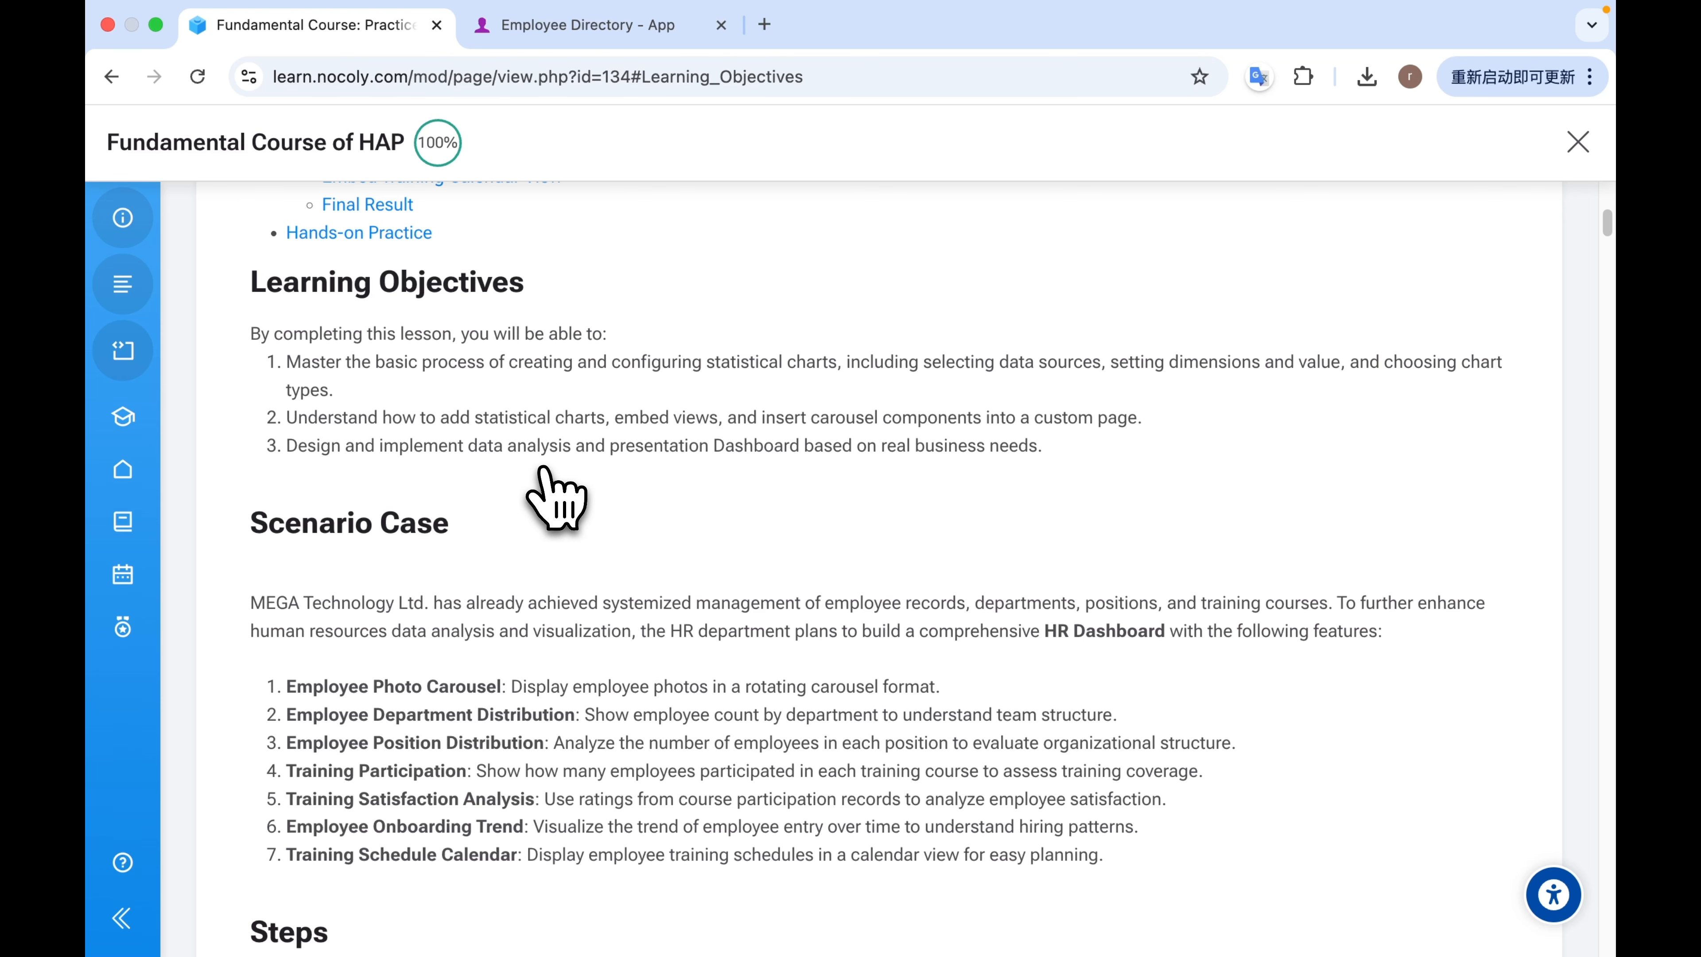
# Review the lesson's learning objectives and HR Dashboard scenario, and open the practice app.
pyautogui.scroll(-4, 556, 496)
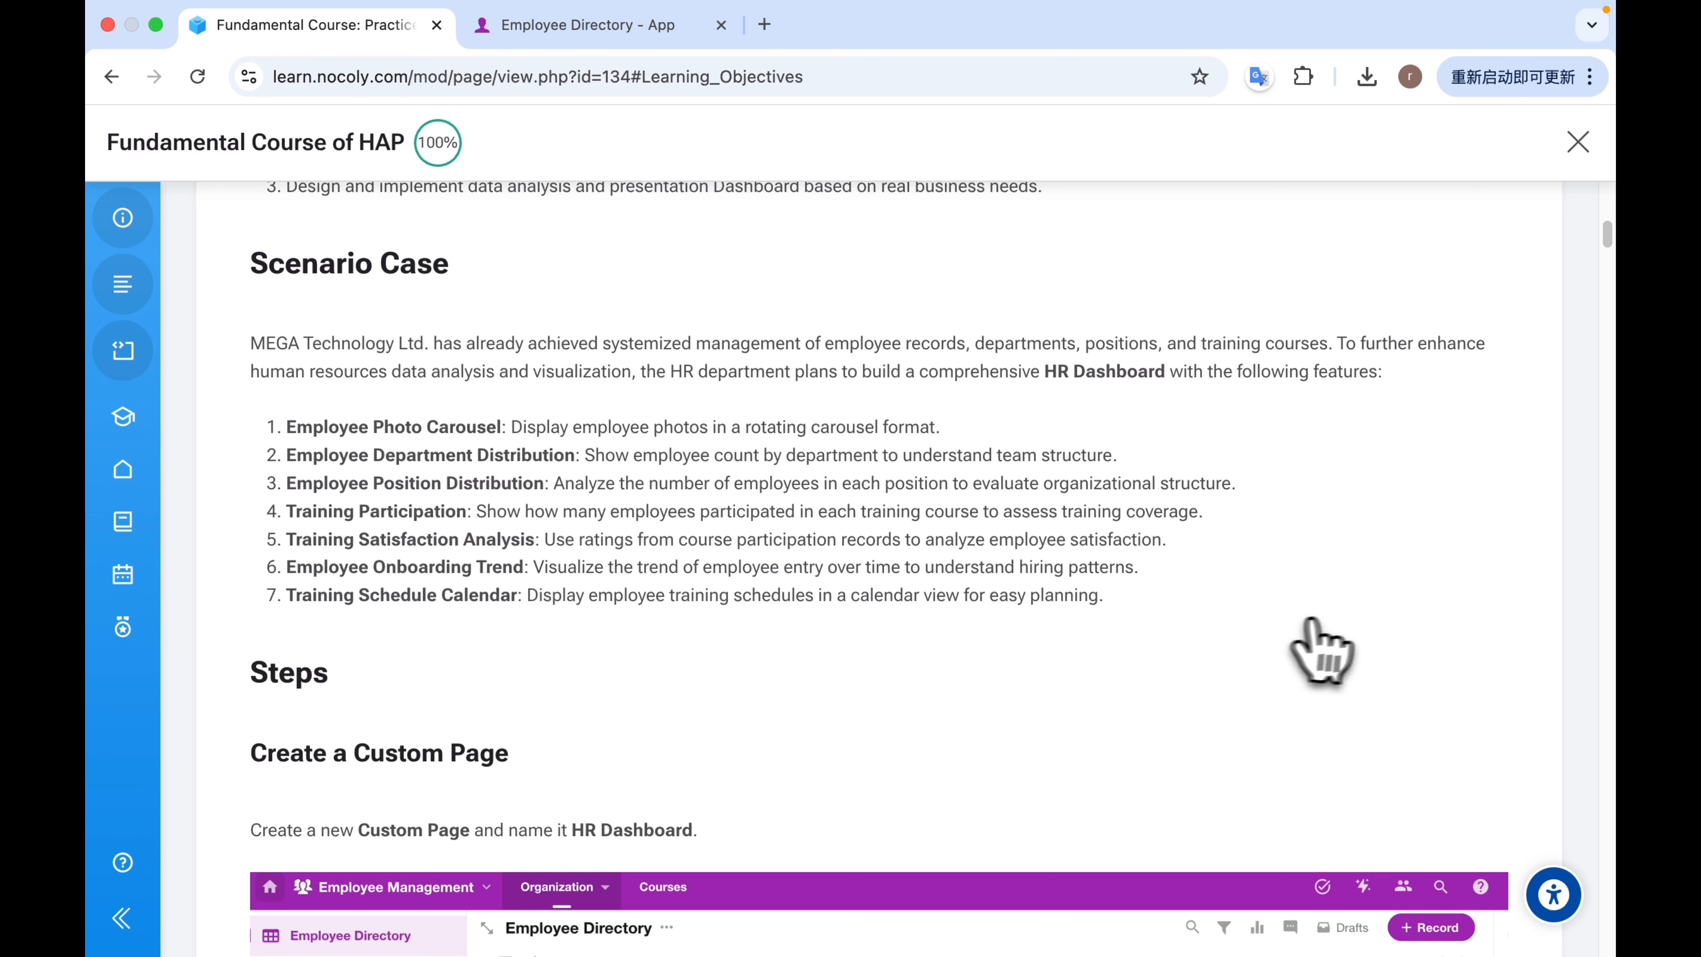
pyautogui.scroll(1, 1333, 622)
pyautogui.scroll(-1, 1338, 619)
pyautogui.scroll(15, 1338, 619)
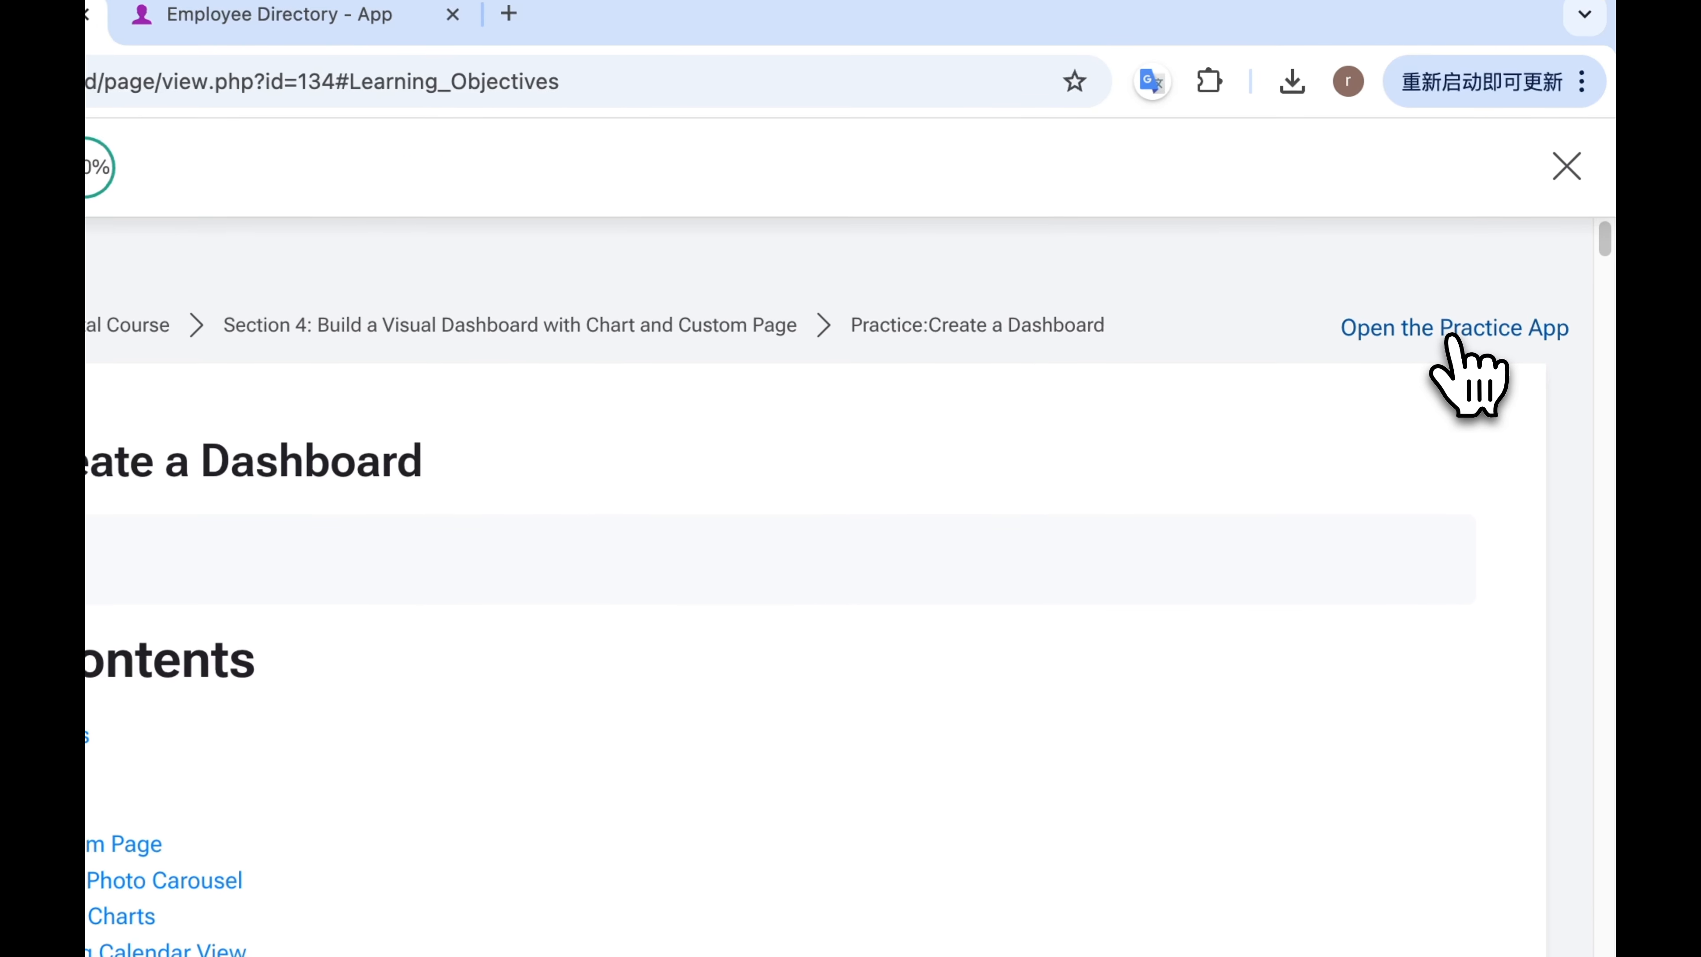
pyautogui.click(1466, 305)
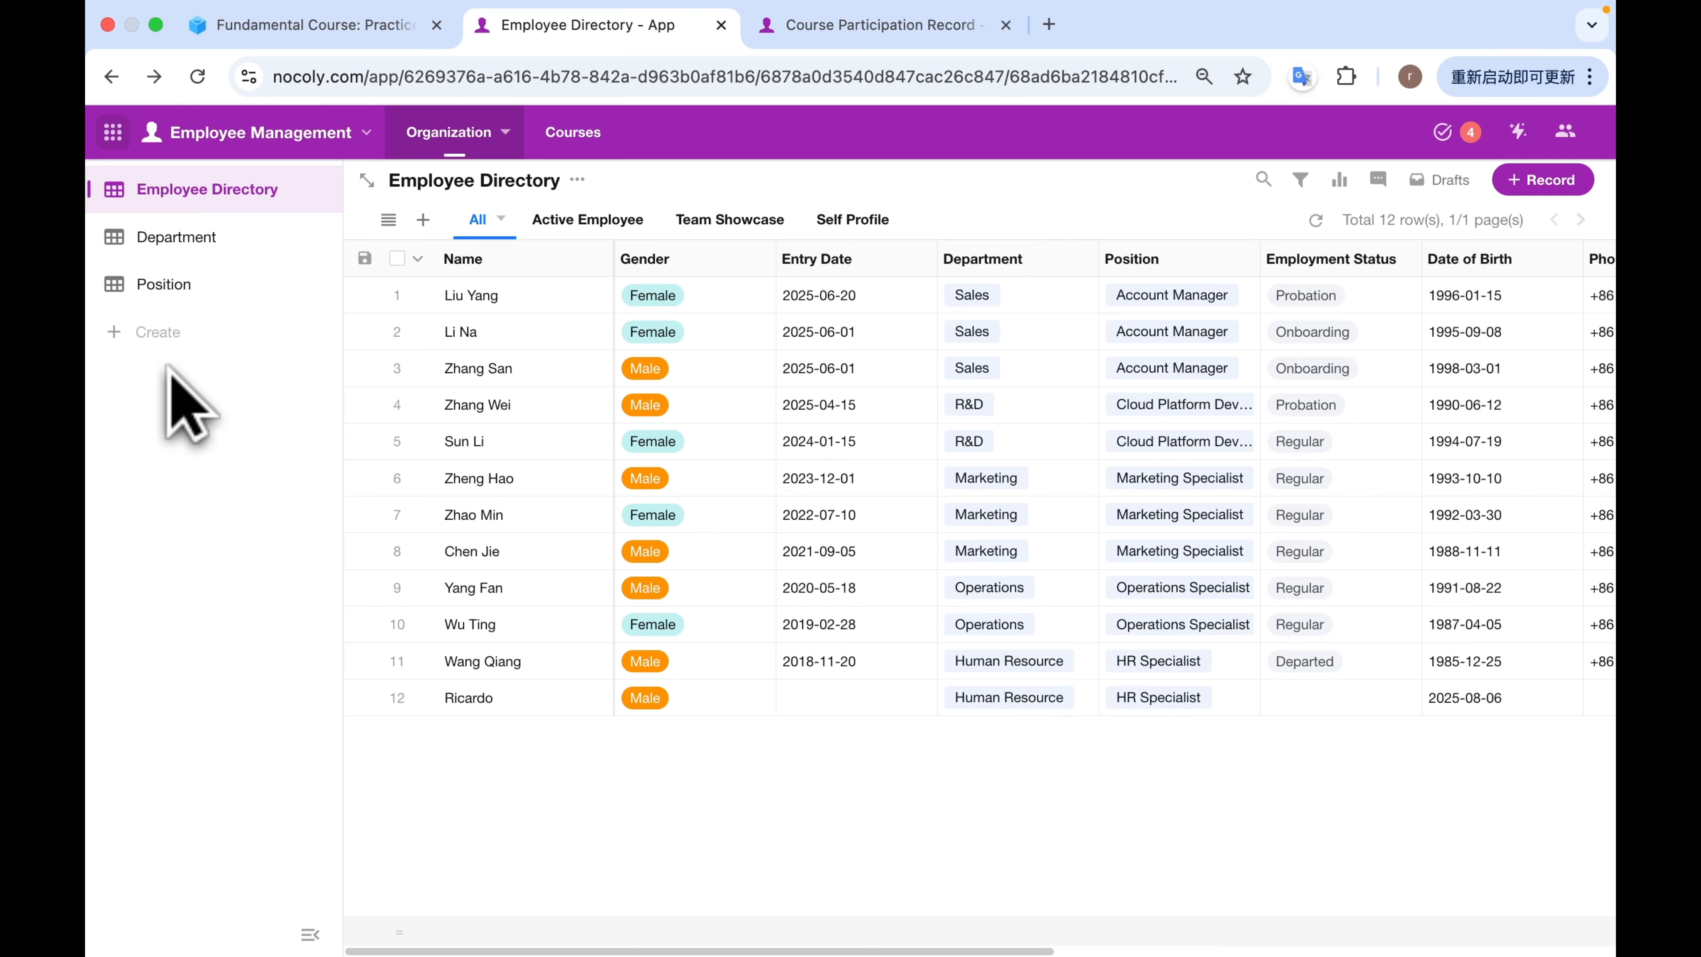
# Create a canvas custom page named HR Dashboard in the Organization section.
pyautogui.click(161, 331)
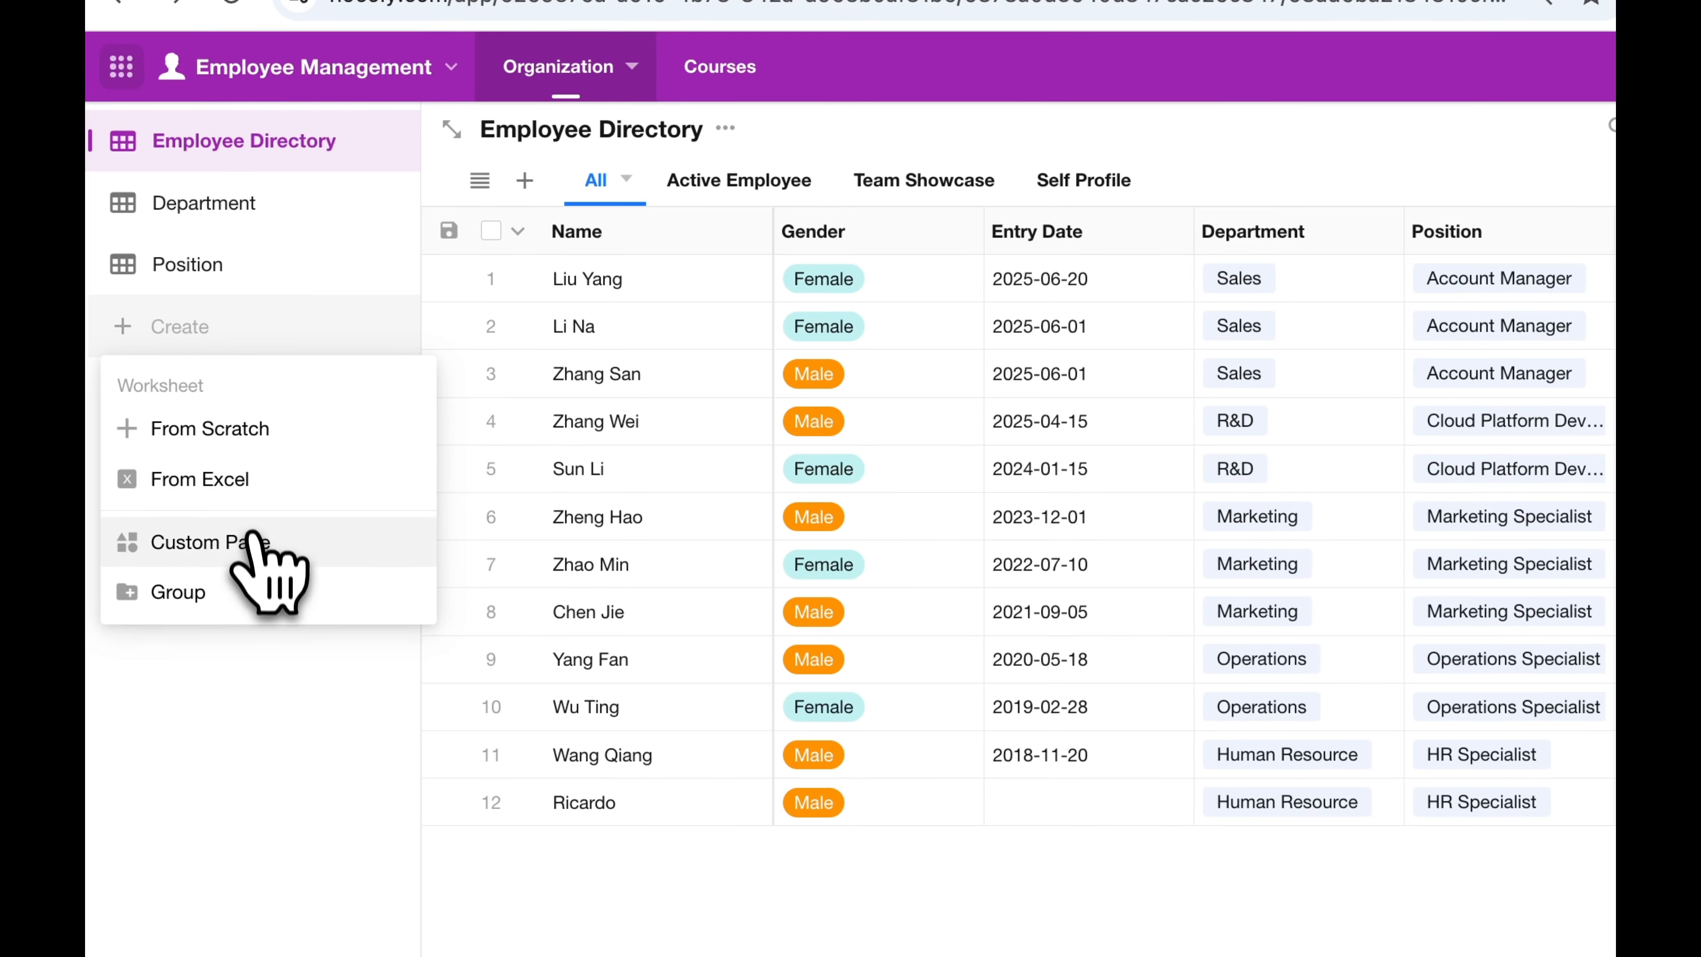
pyautogui.click(258, 544)
pyautogui.write('h')
pyautogui.press('BackSpace')
pyautogui.write('HR Dashboard')
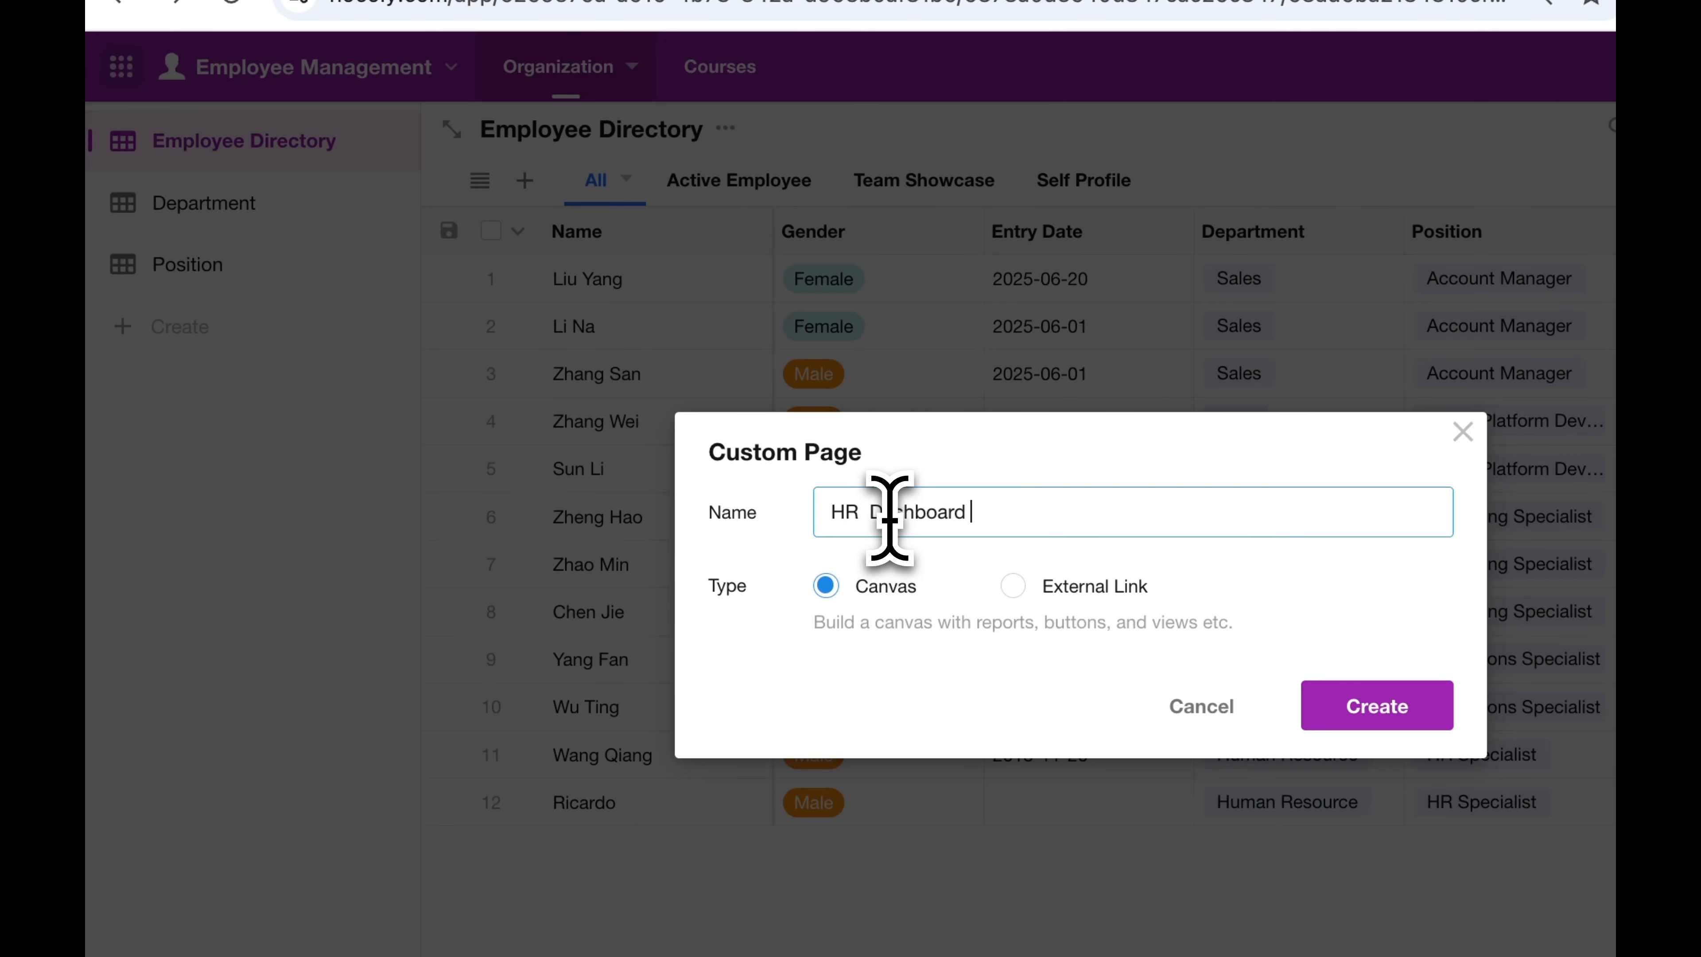
pyautogui.click(1377, 706)
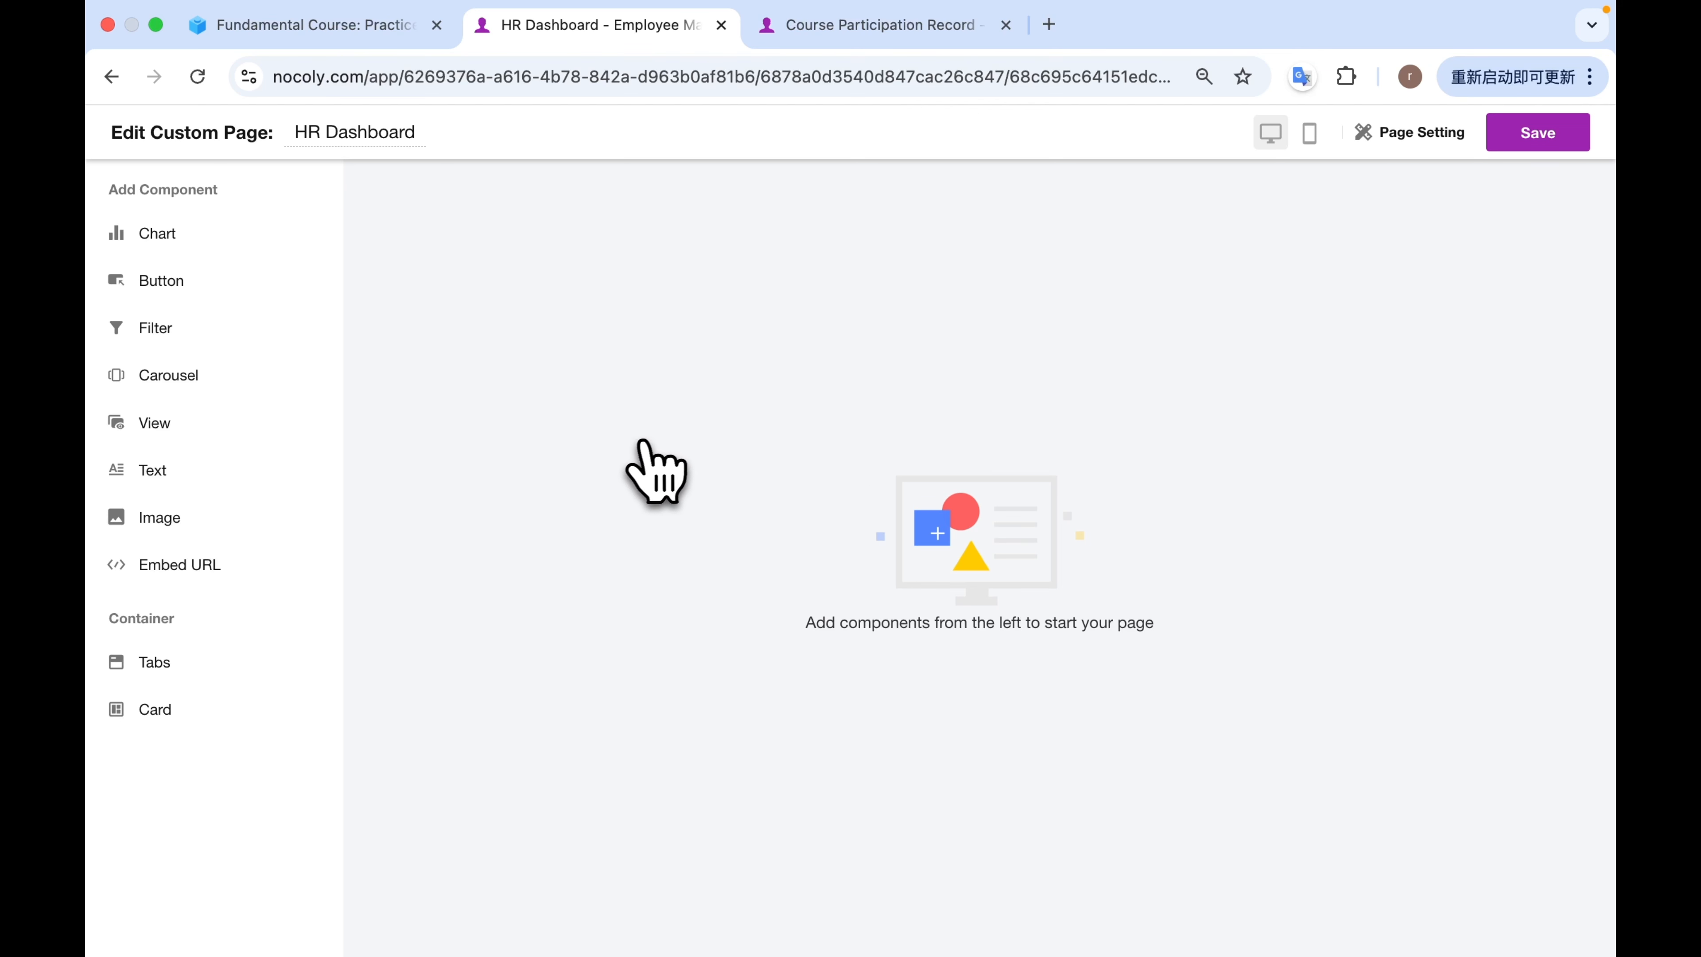
# Add a carousel that takes its images from the Employee Photo field in the Team Showcase view of the Employee Directory worksheet.
pyautogui.click(227, 379)
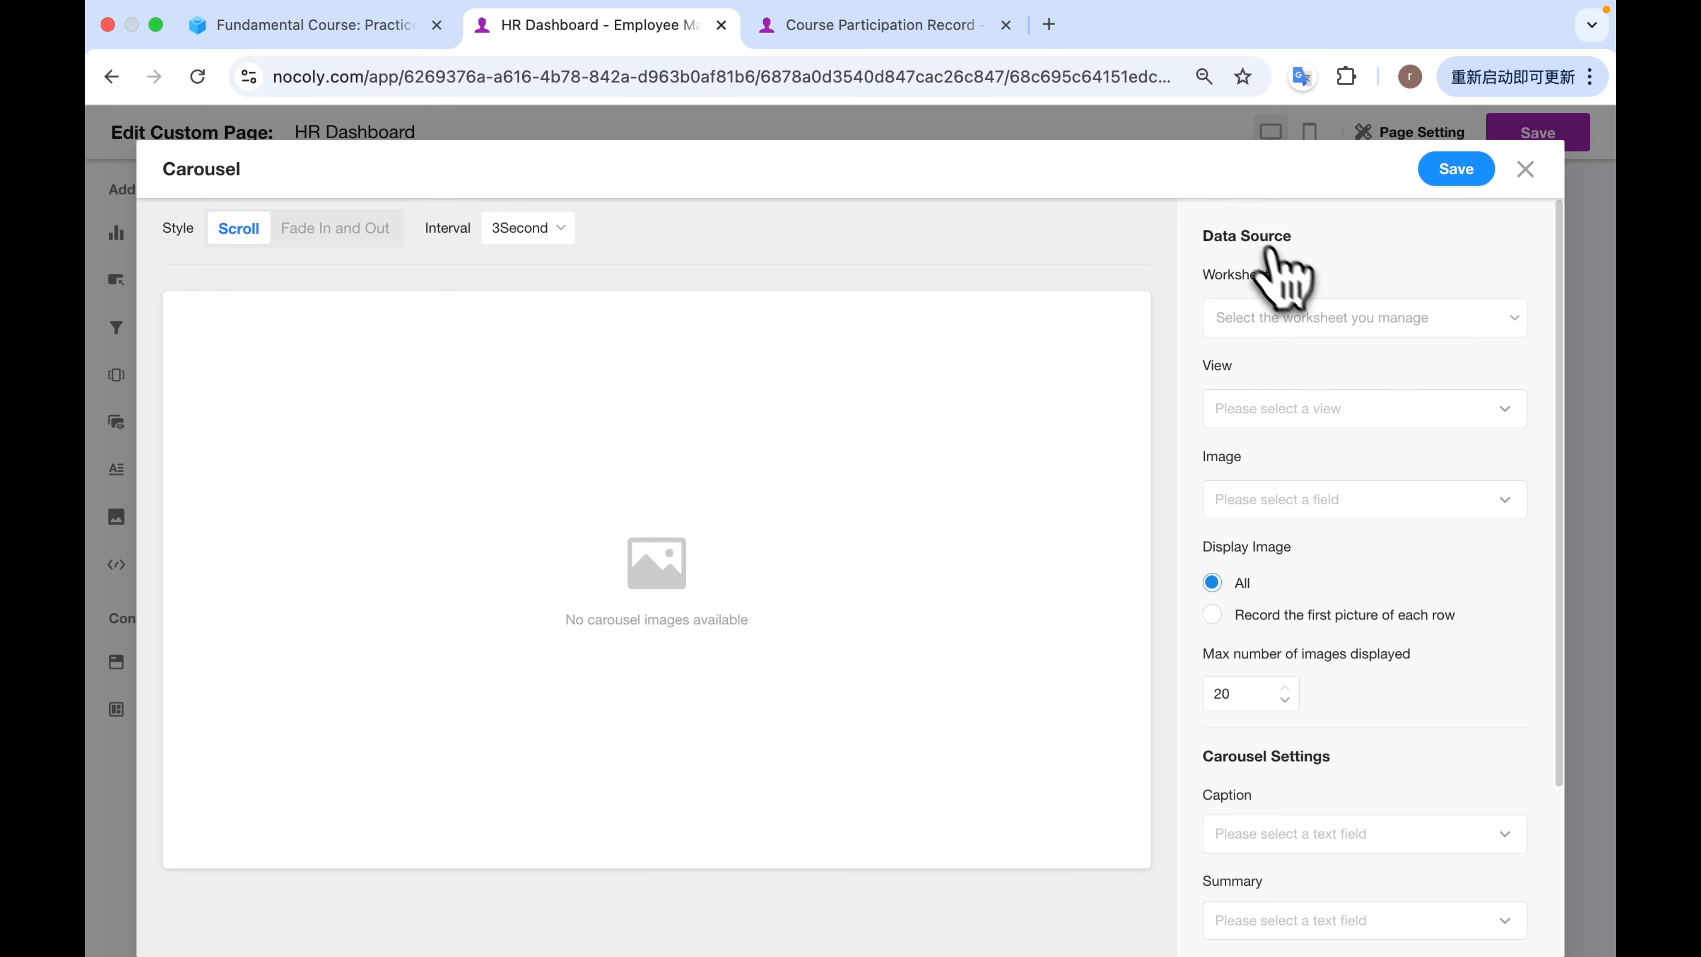
pyautogui.click(1361, 316)
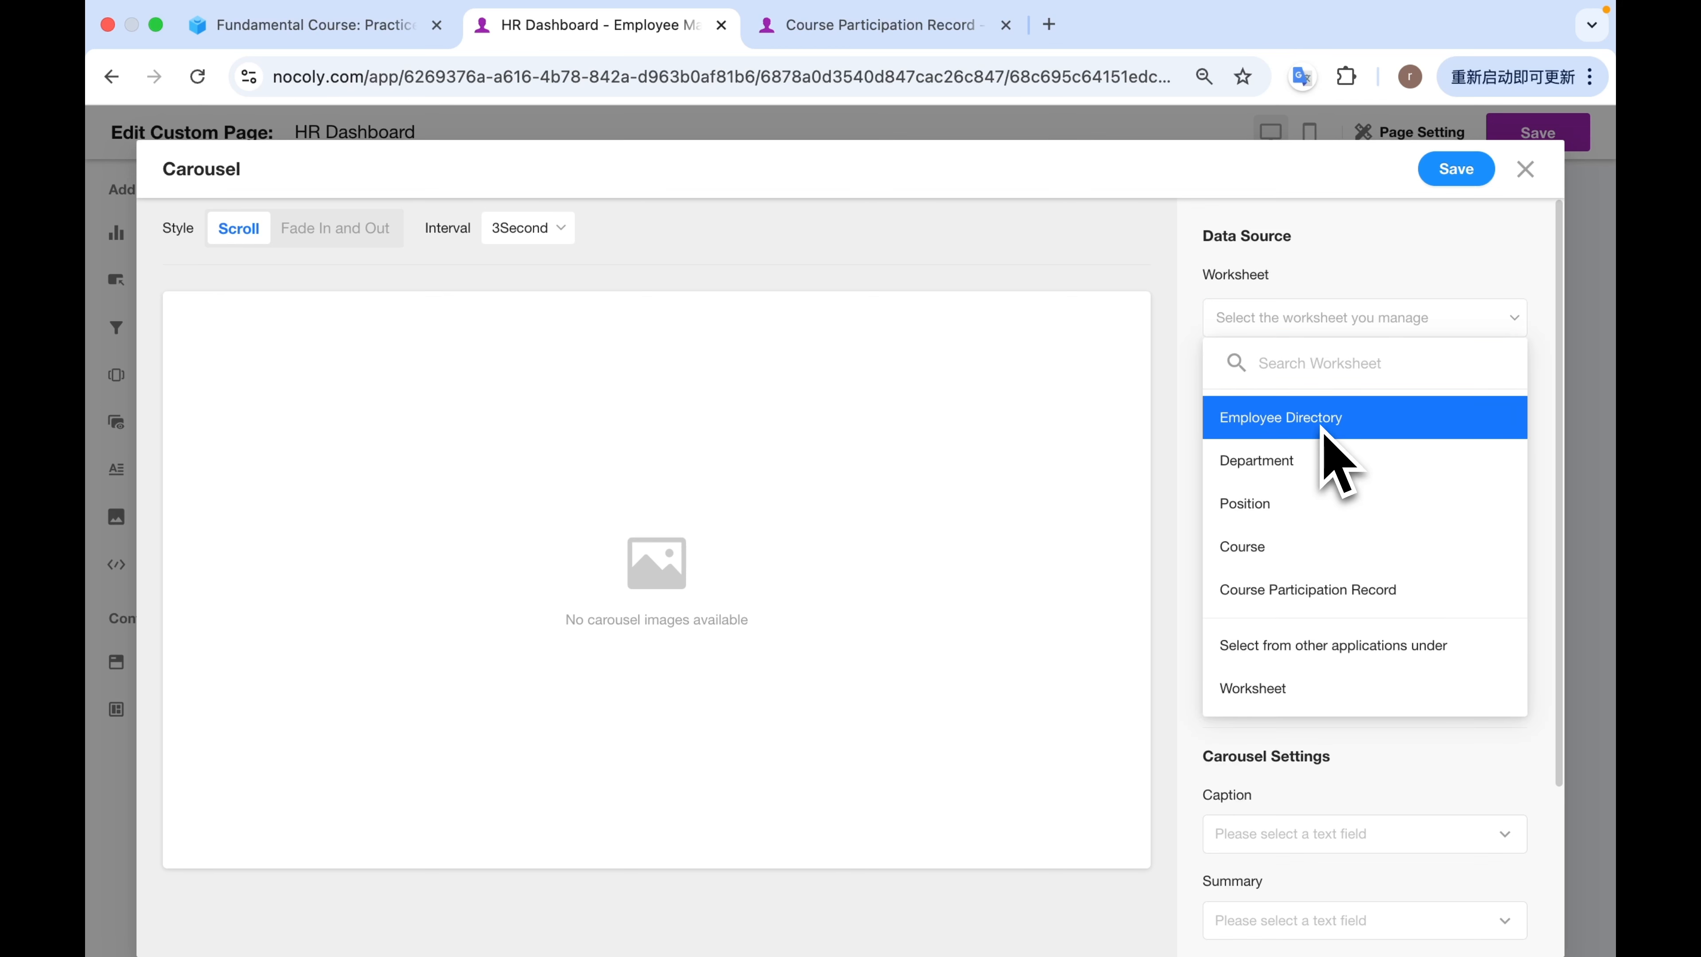
pyautogui.click(1320, 419)
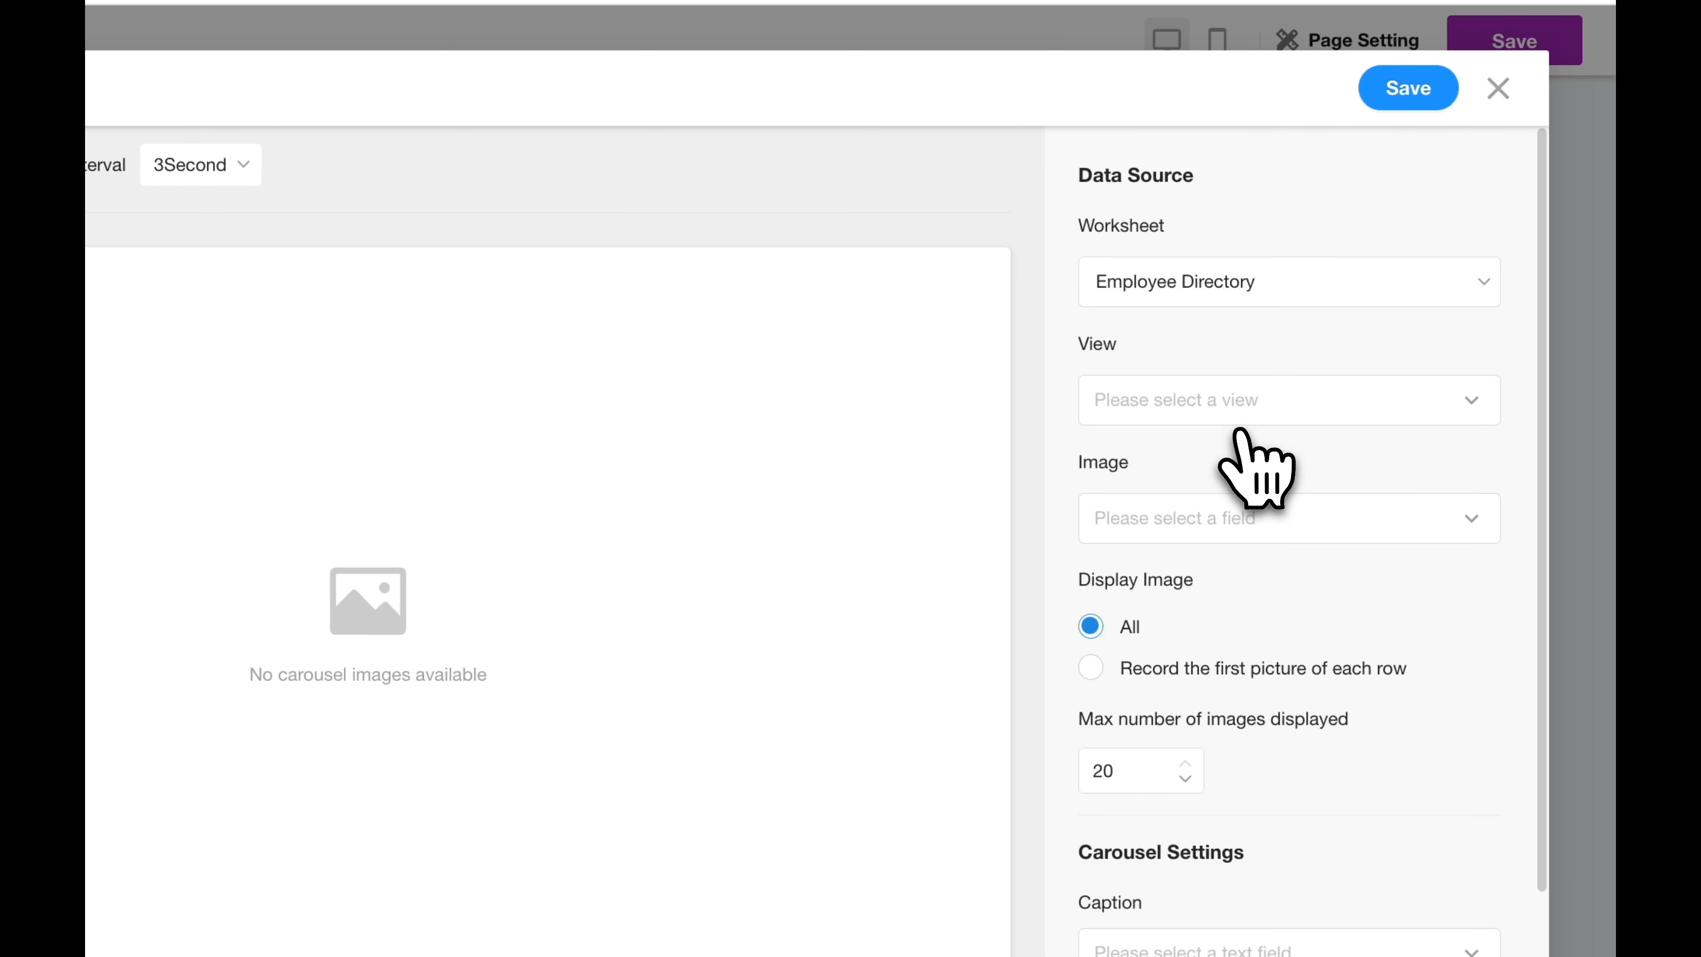
pyautogui.click(1262, 416)
pyautogui.click(1188, 565)
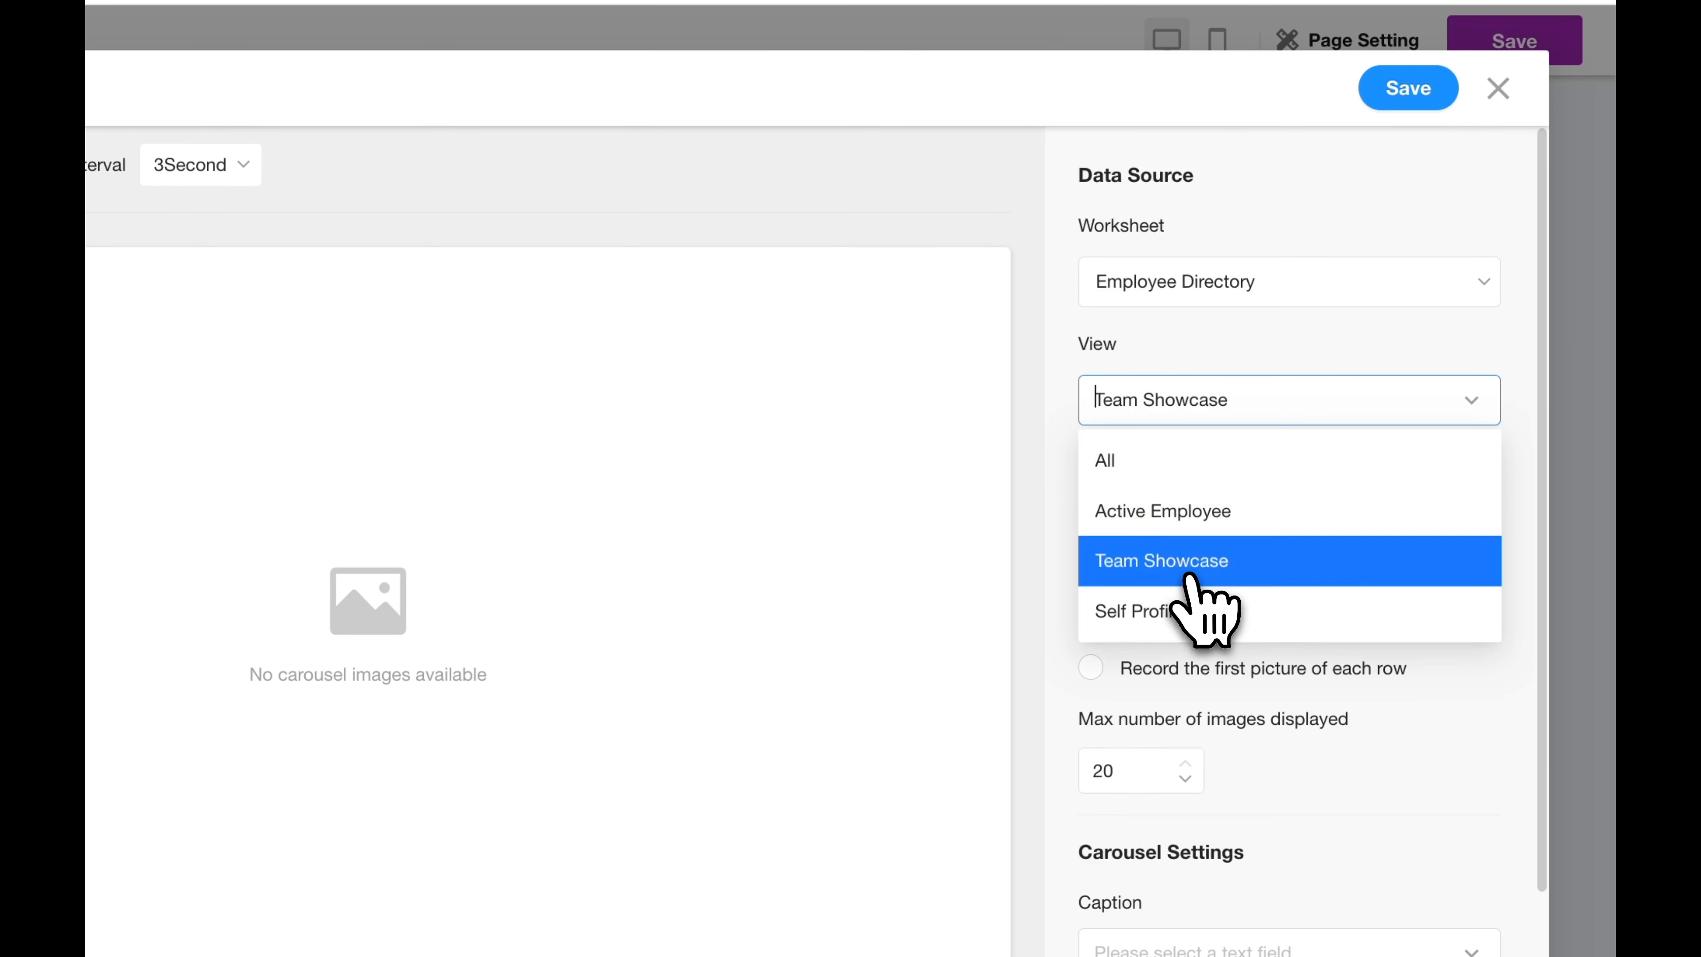
pyautogui.click(1300, 523)
pyautogui.click(1195, 580)
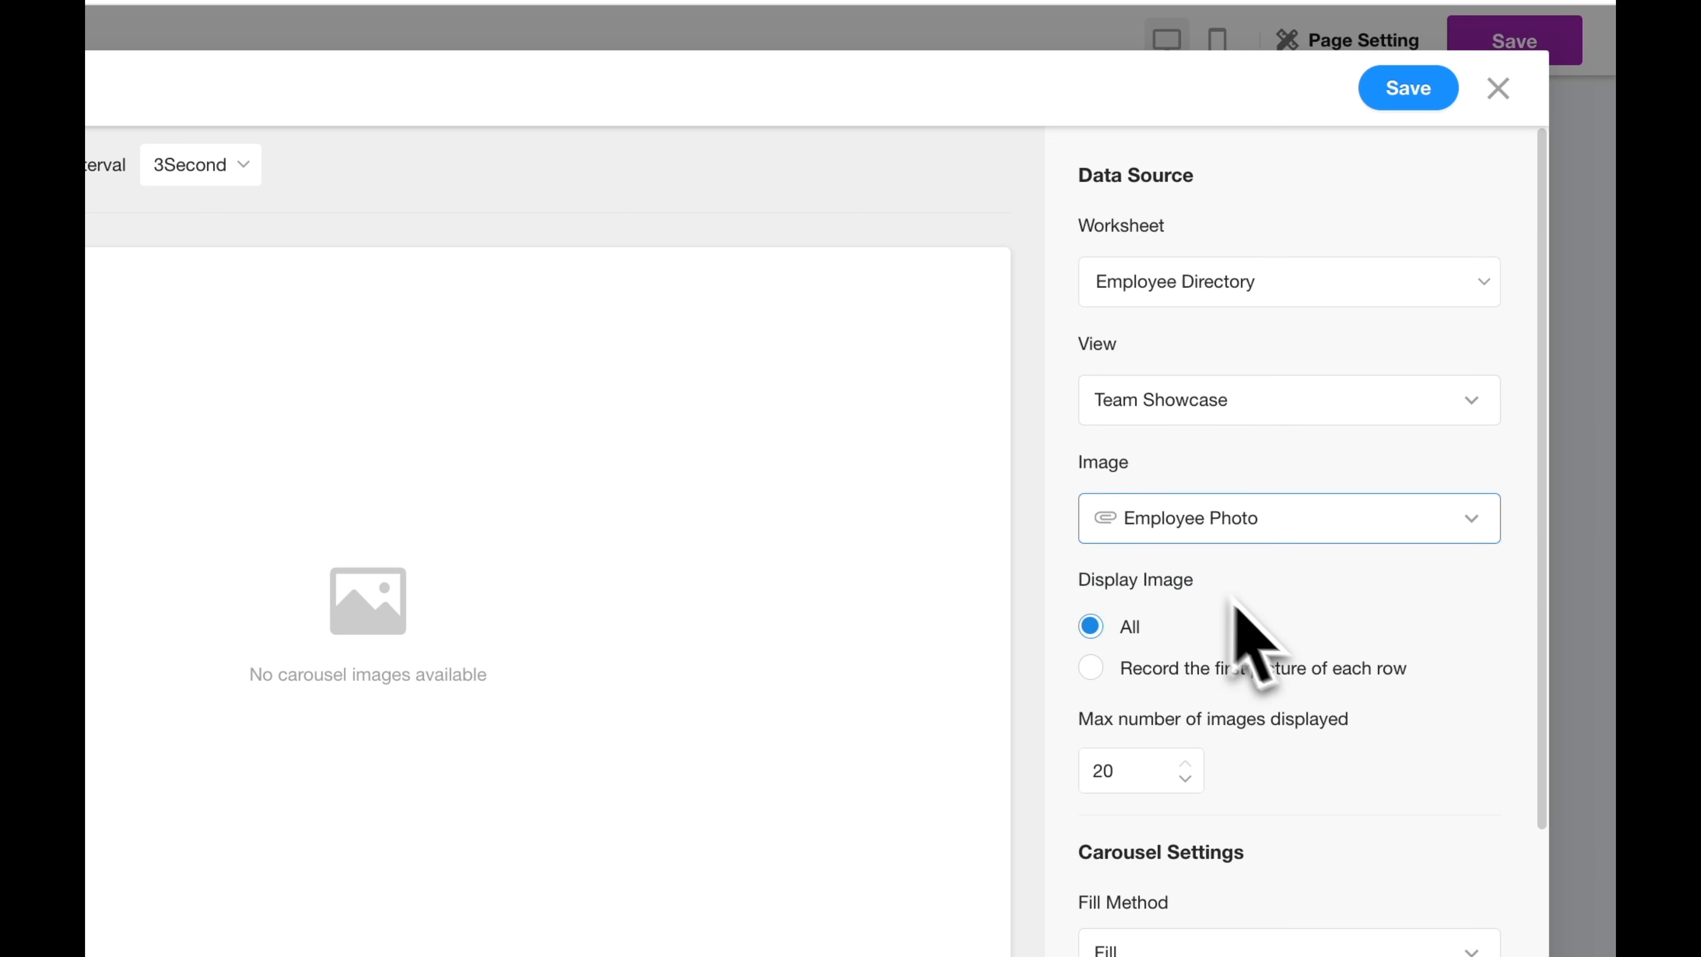
# Set the carousel's caption to the Name field and its fill method to Fit, and save the carousel.
pyautogui.scroll(-4, 1281, 646)
pyautogui.scroll(-2, 1281, 637)
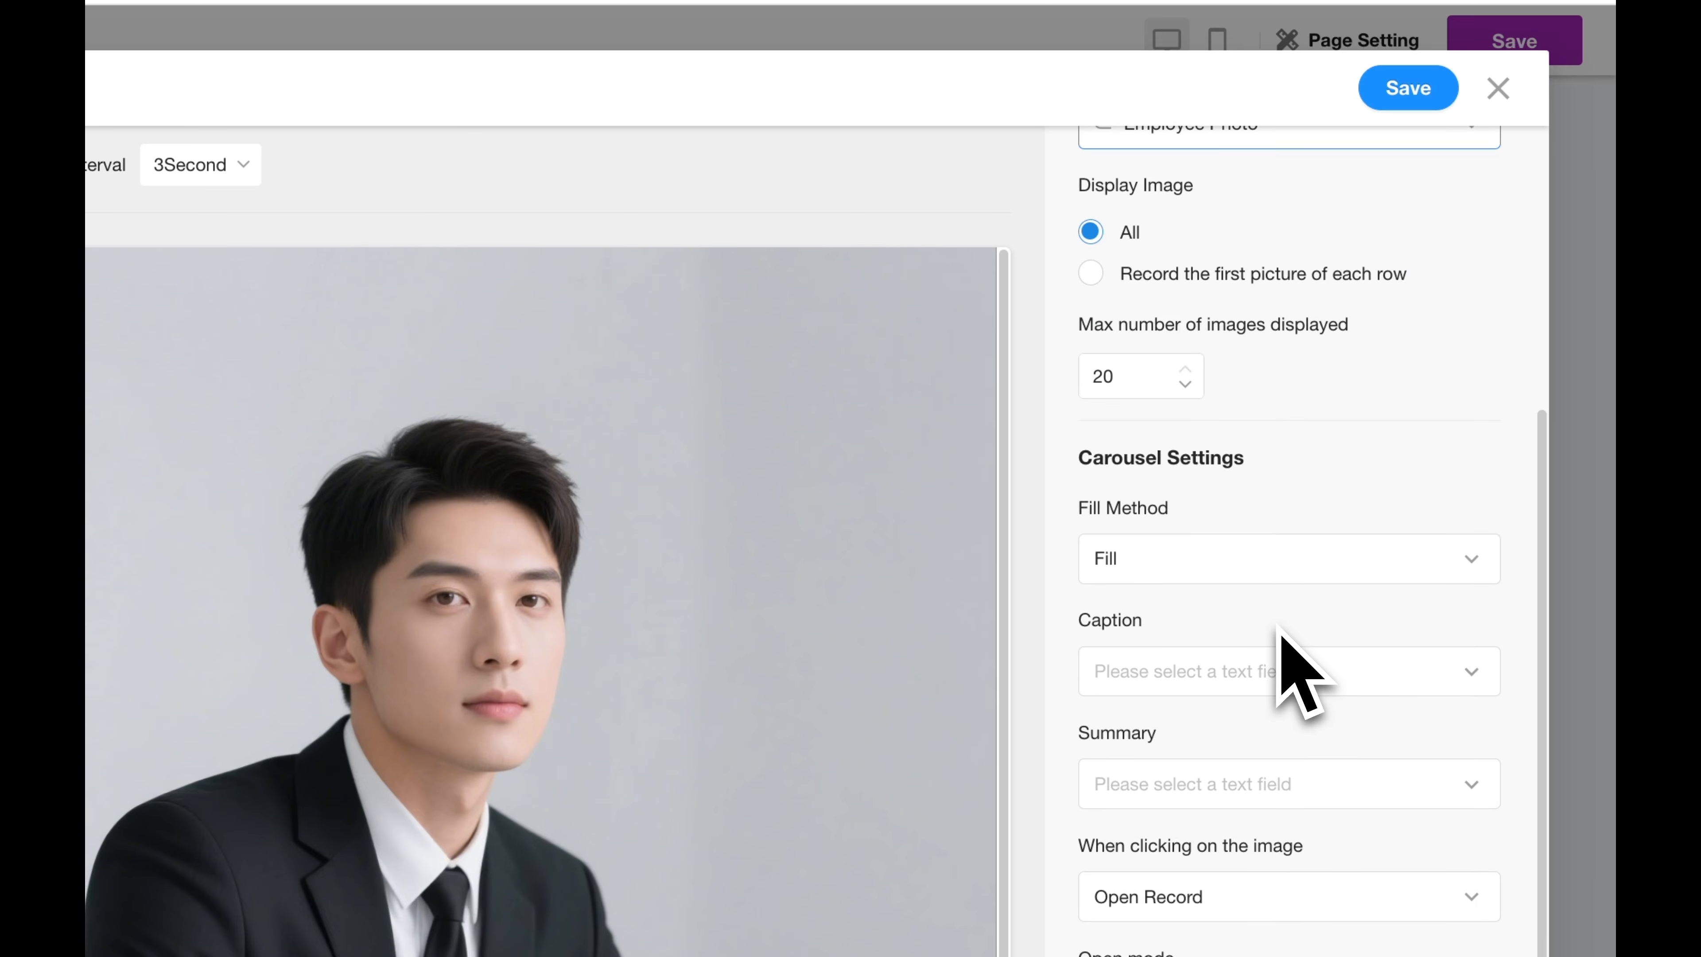
pyautogui.click(1215, 673)
pyautogui.click(1155, 731)
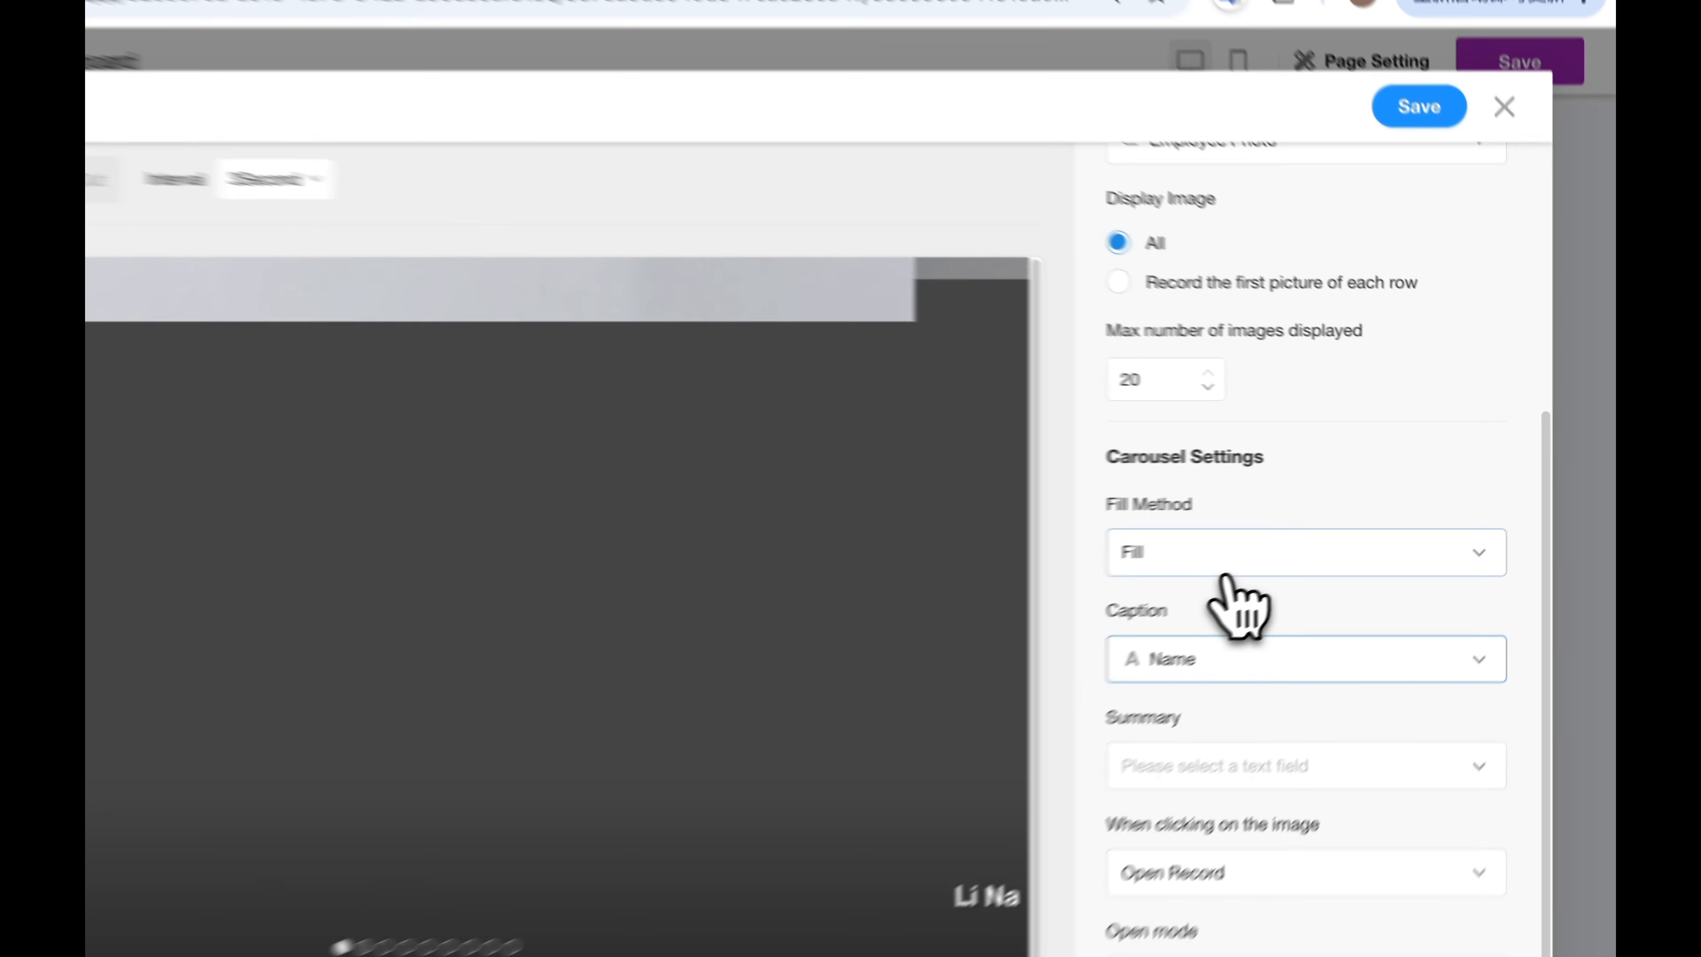
pyautogui.click(1239, 567)
pyautogui.click(1258, 617)
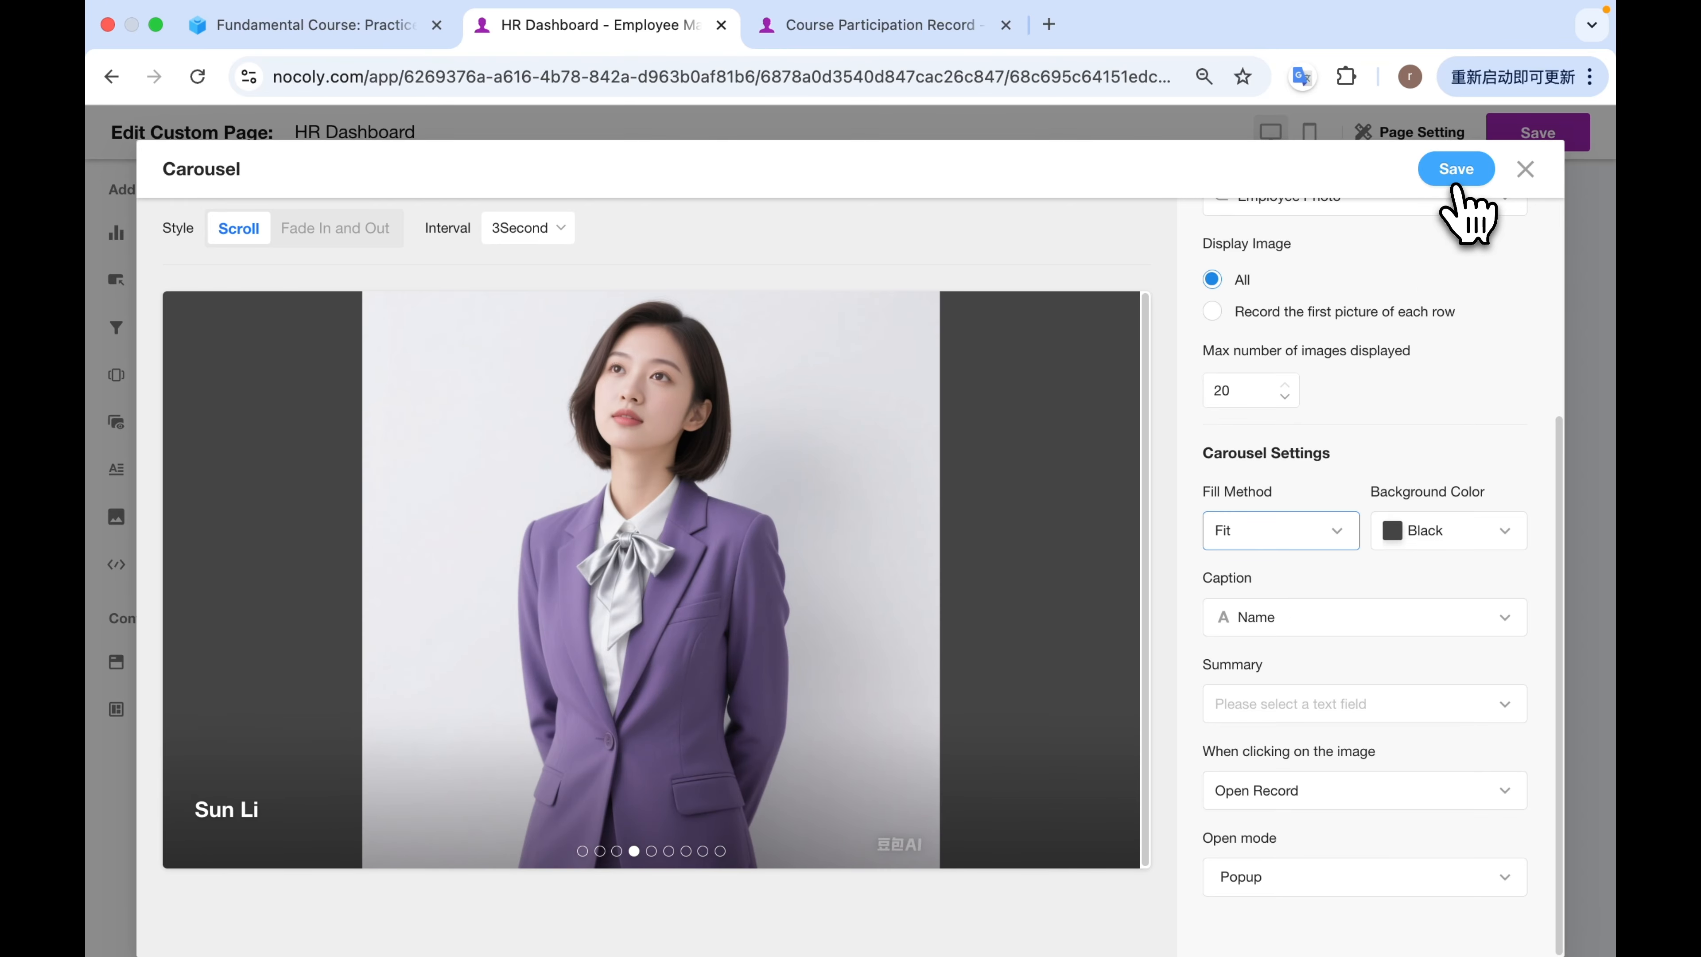
pyautogui.click(1456, 169)
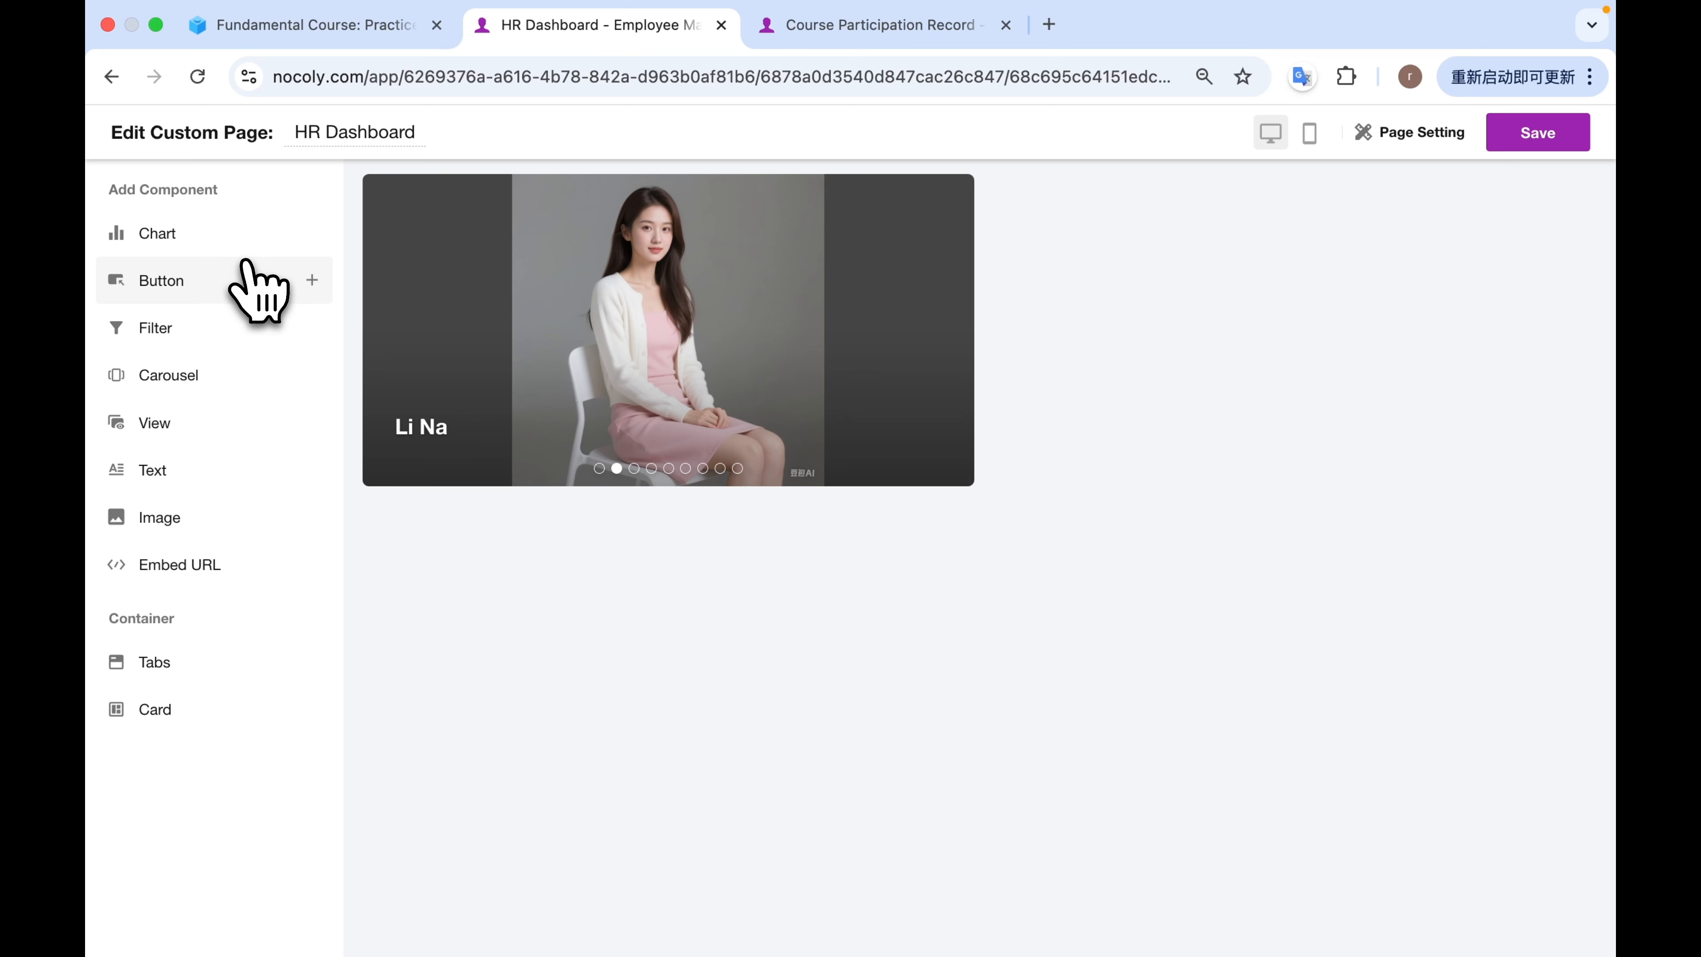
# Add a chart to the page using the Employee Directory worksheet's Active Employee view as its data source.
pyautogui.click(201, 234)
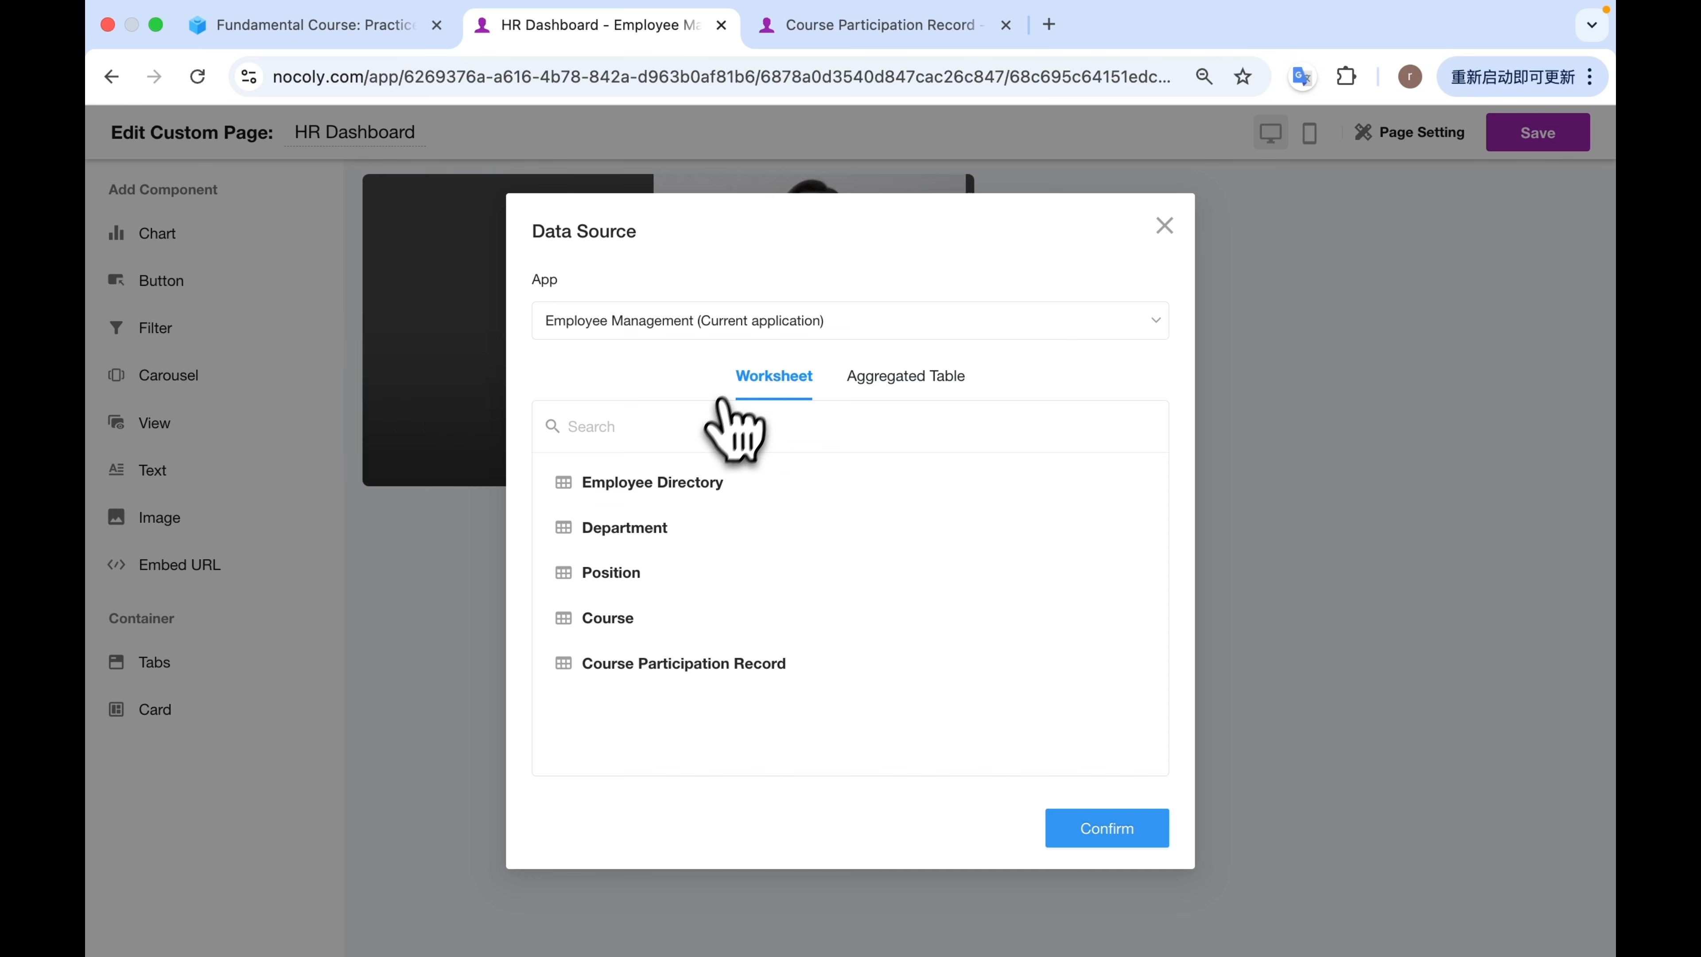
pyautogui.click(690, 484)
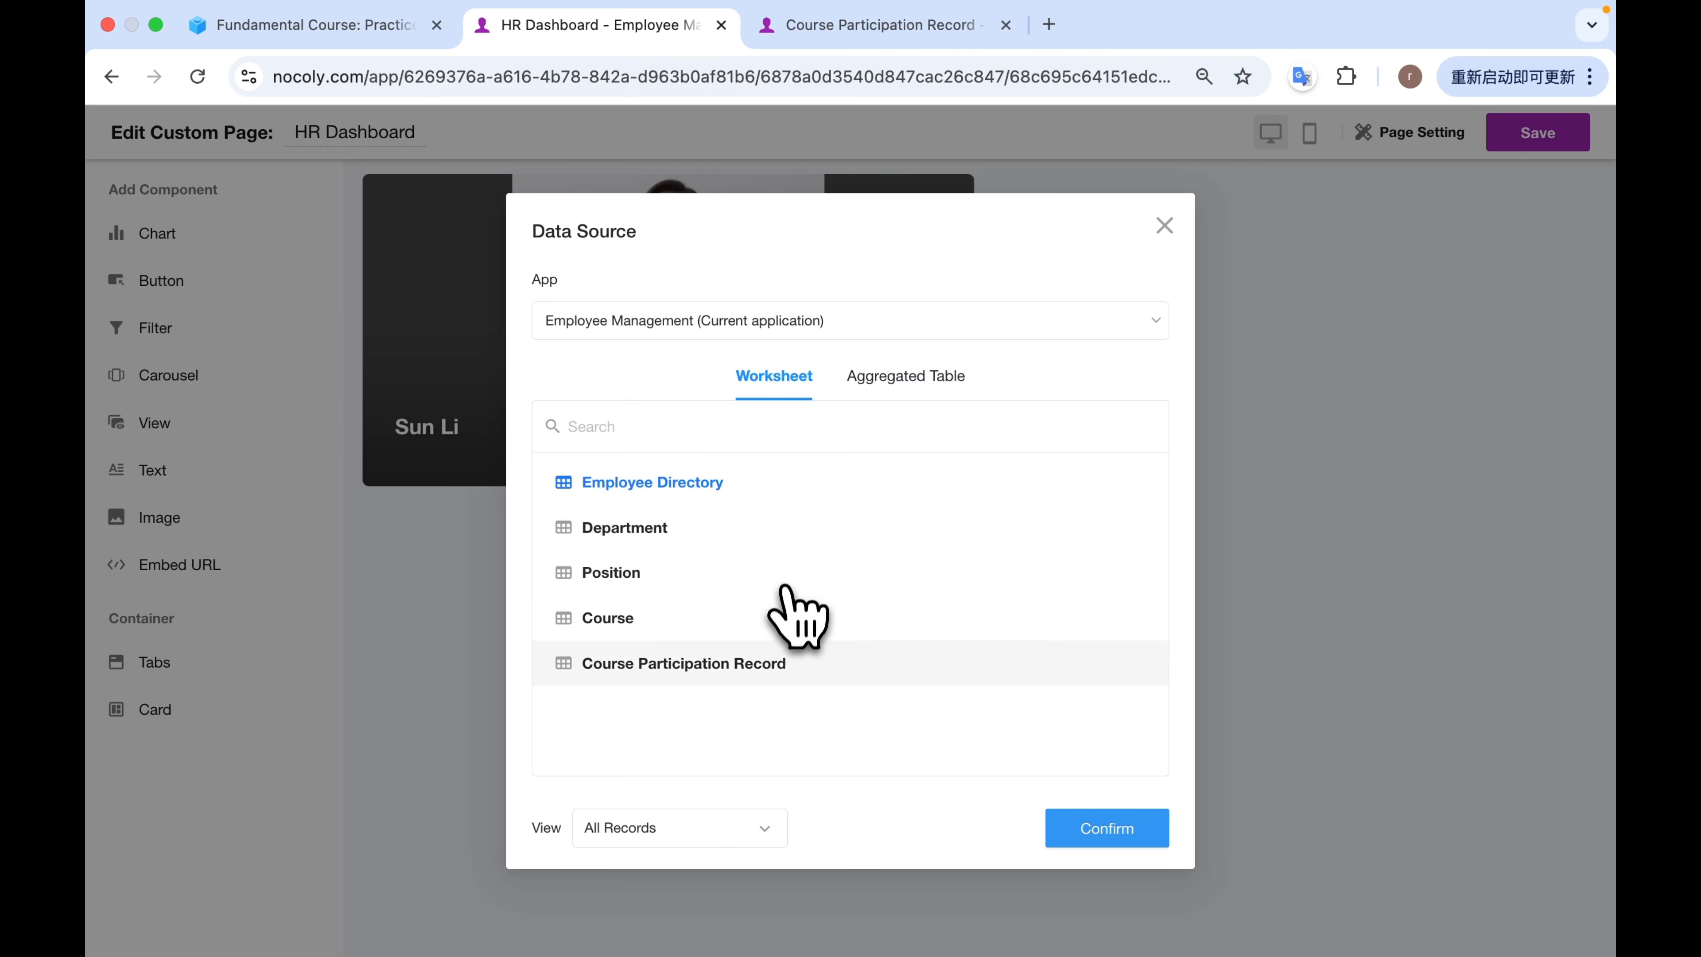
pyautogui.click(760, 825)
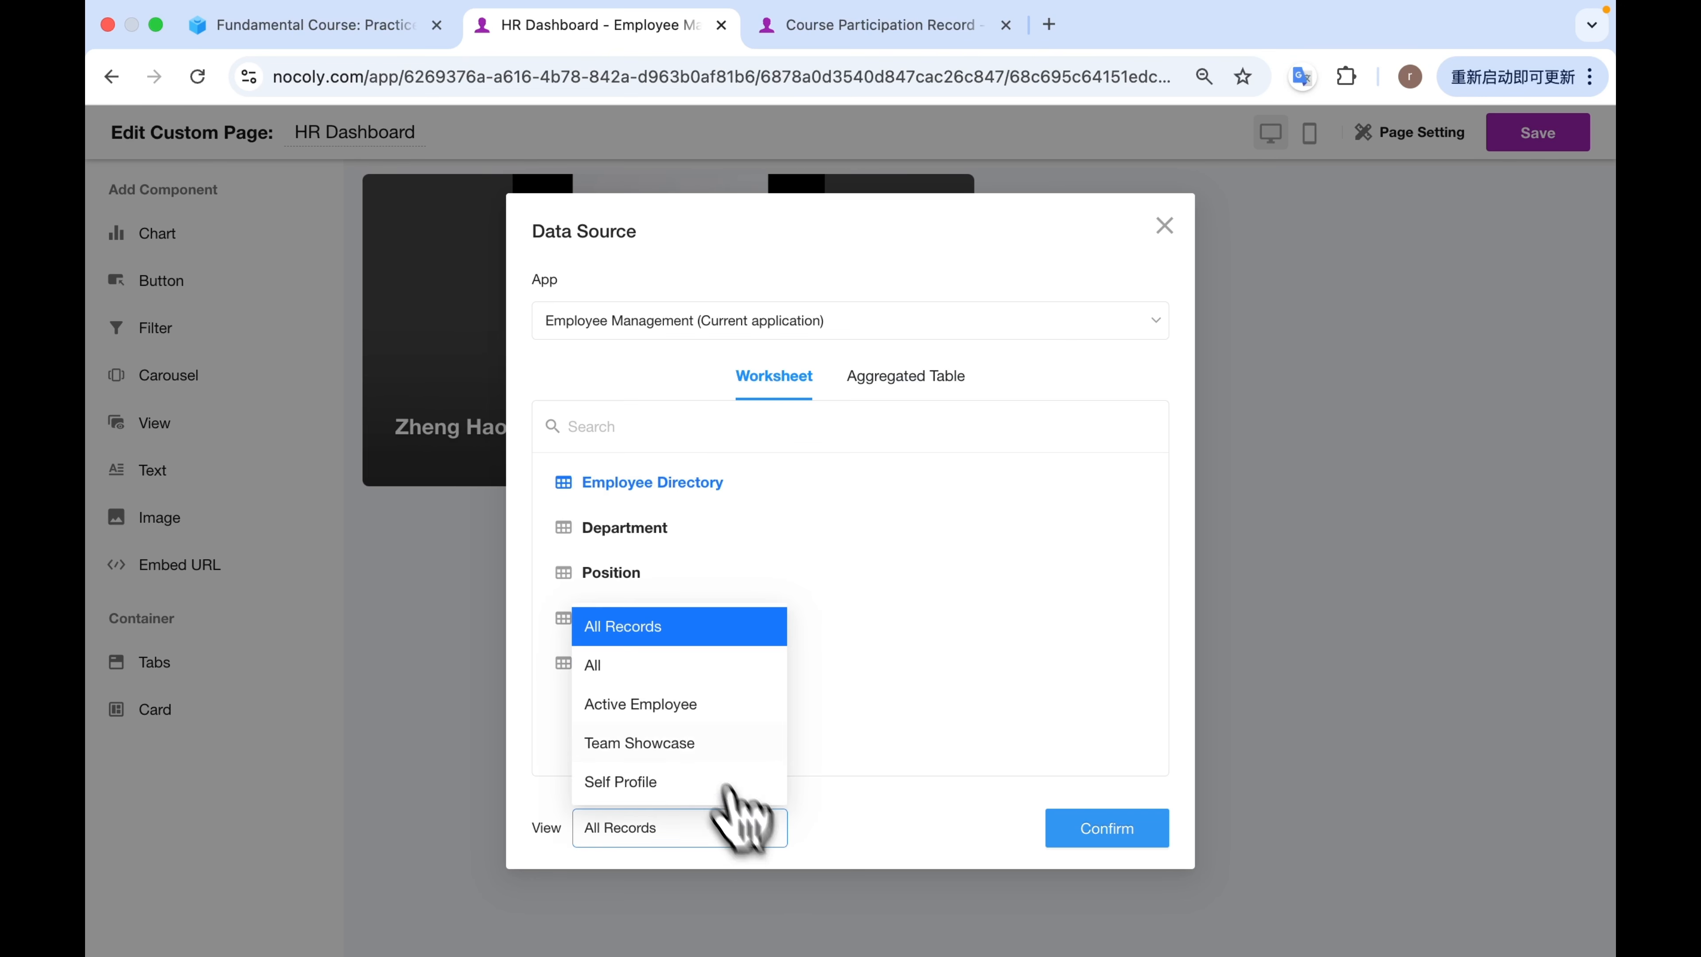
pyautogui.click(675, 714)
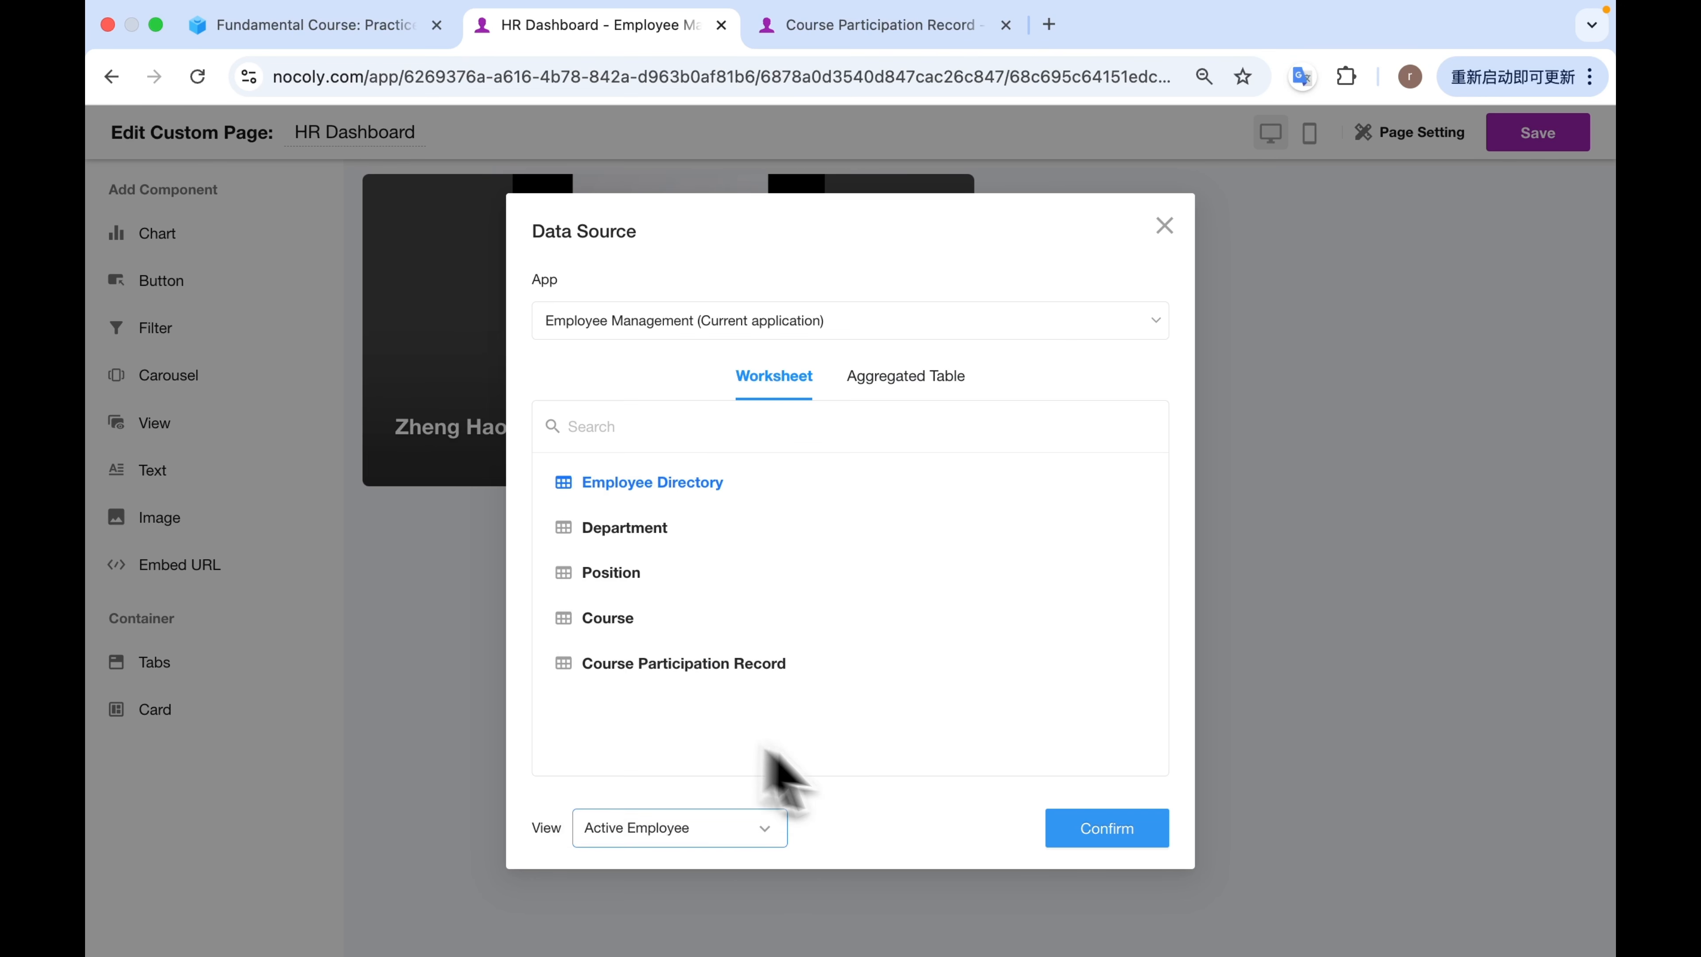
pyautogui.click(1086, 831)
# Name the chart Employee Department Distribution and set its creation time range to All.
pyautogui.click(285, 166)
pyautogui.tripleClick(285, 167)
pyautogui.write('Employee Department Distribution')
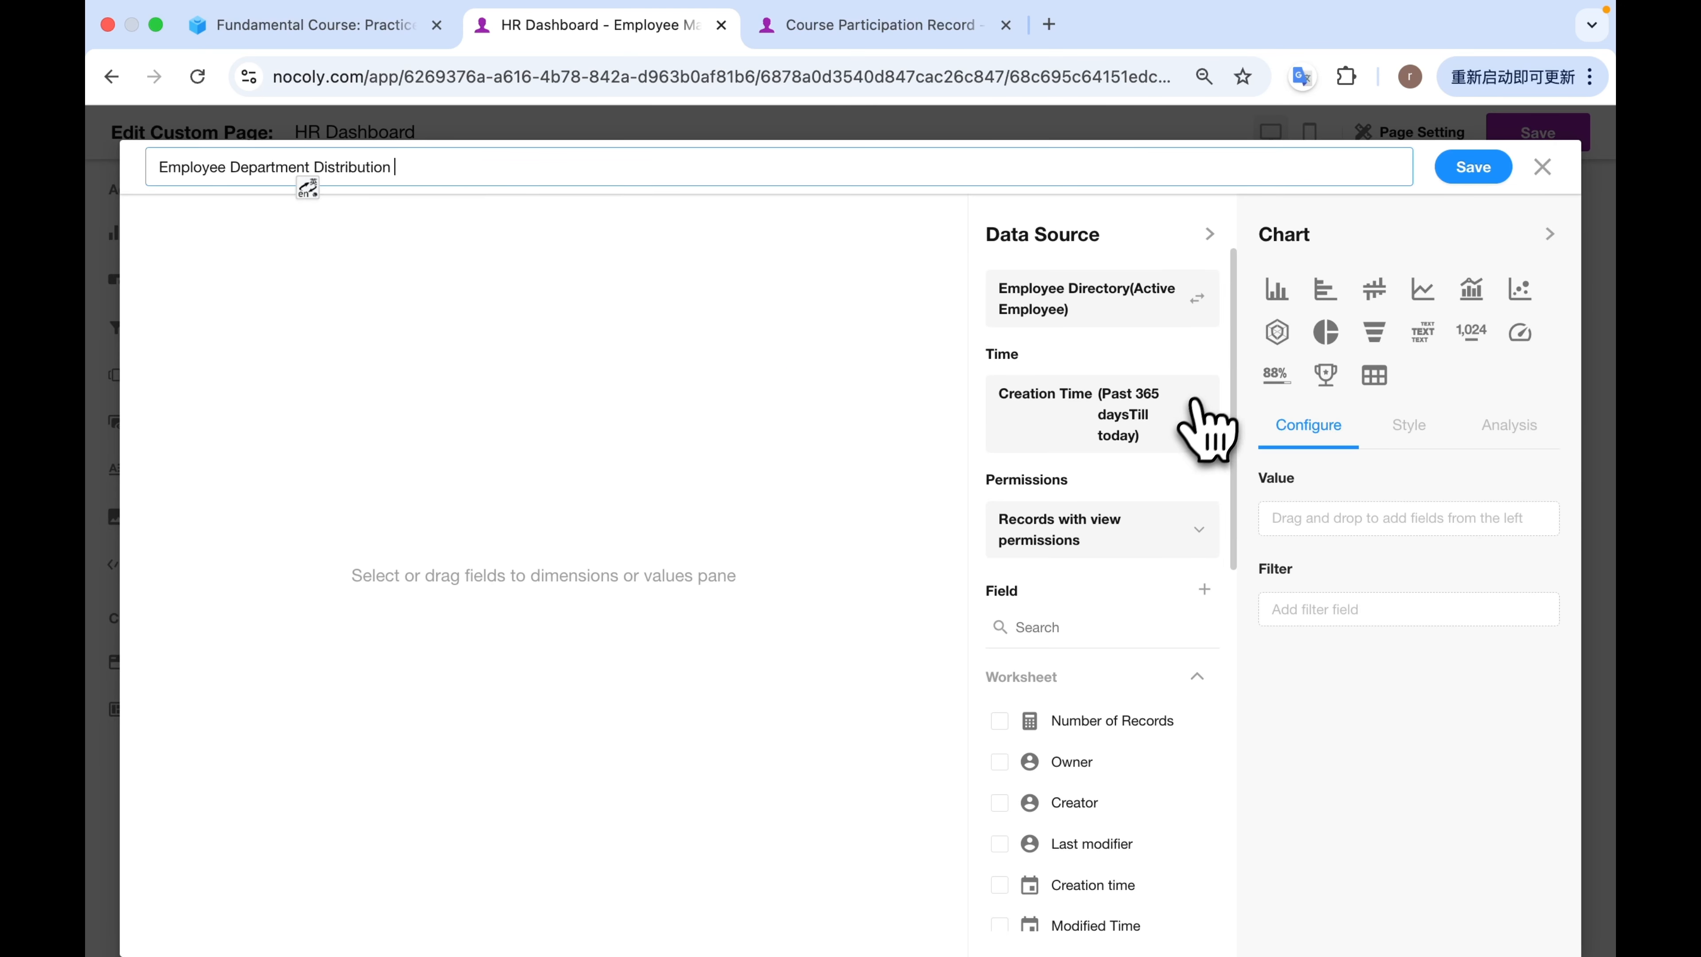
pyautogui.click(1169, 412)
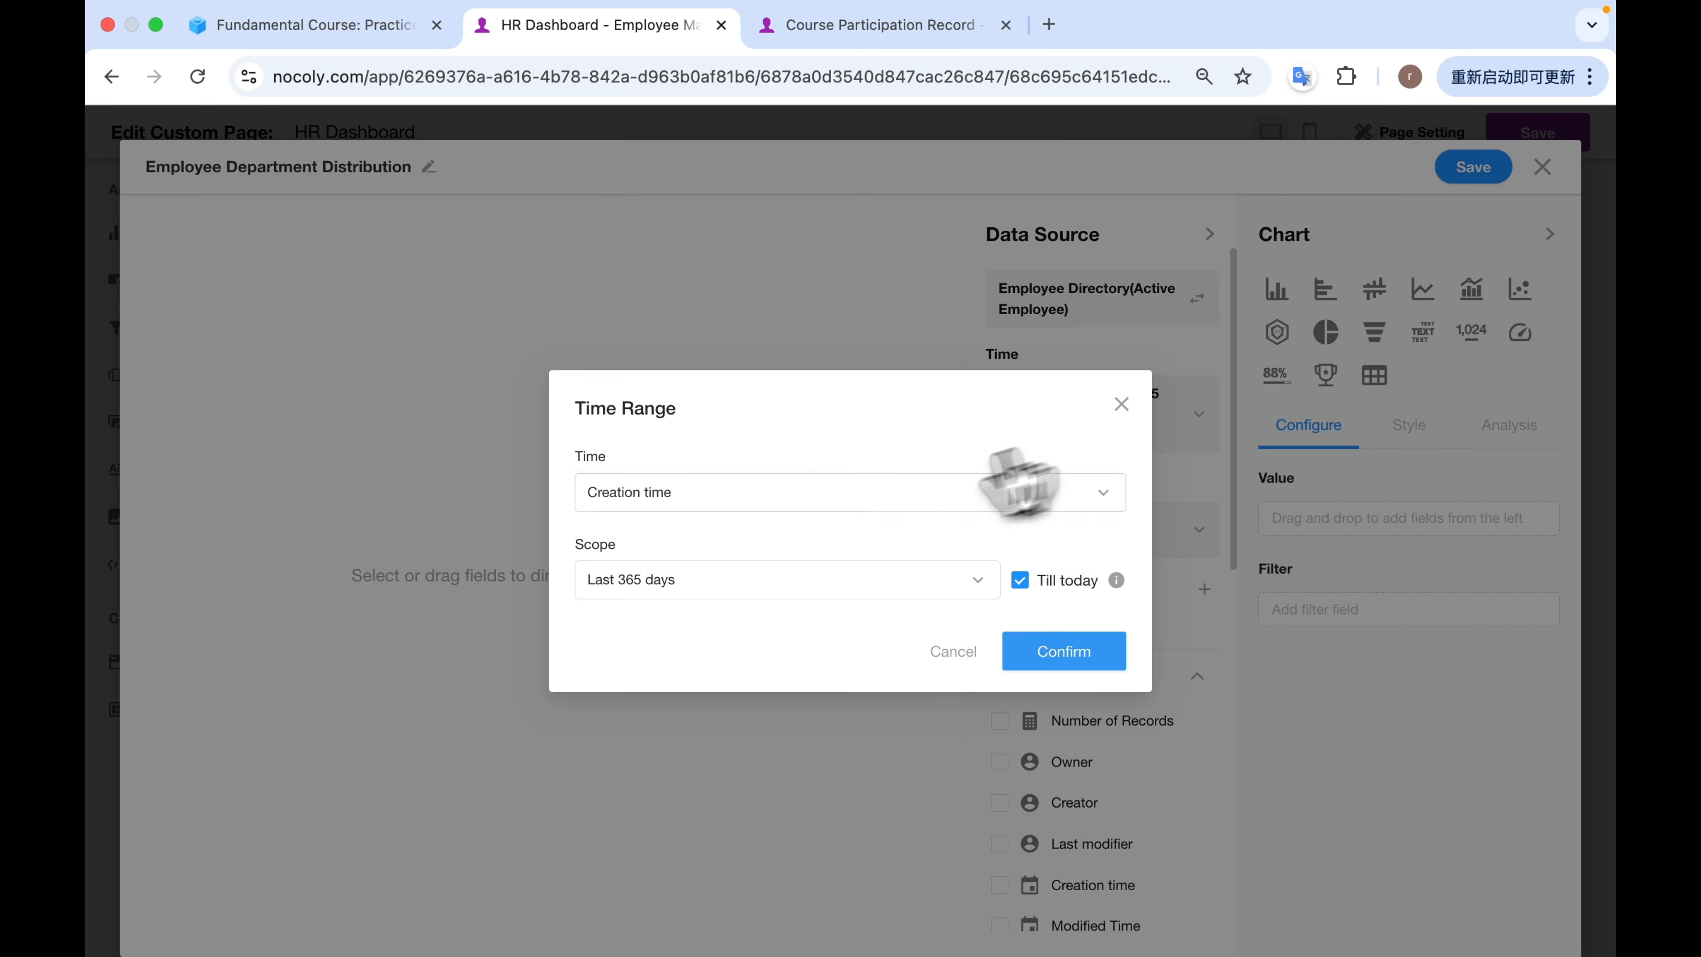
pyautogui.click(748, 576)
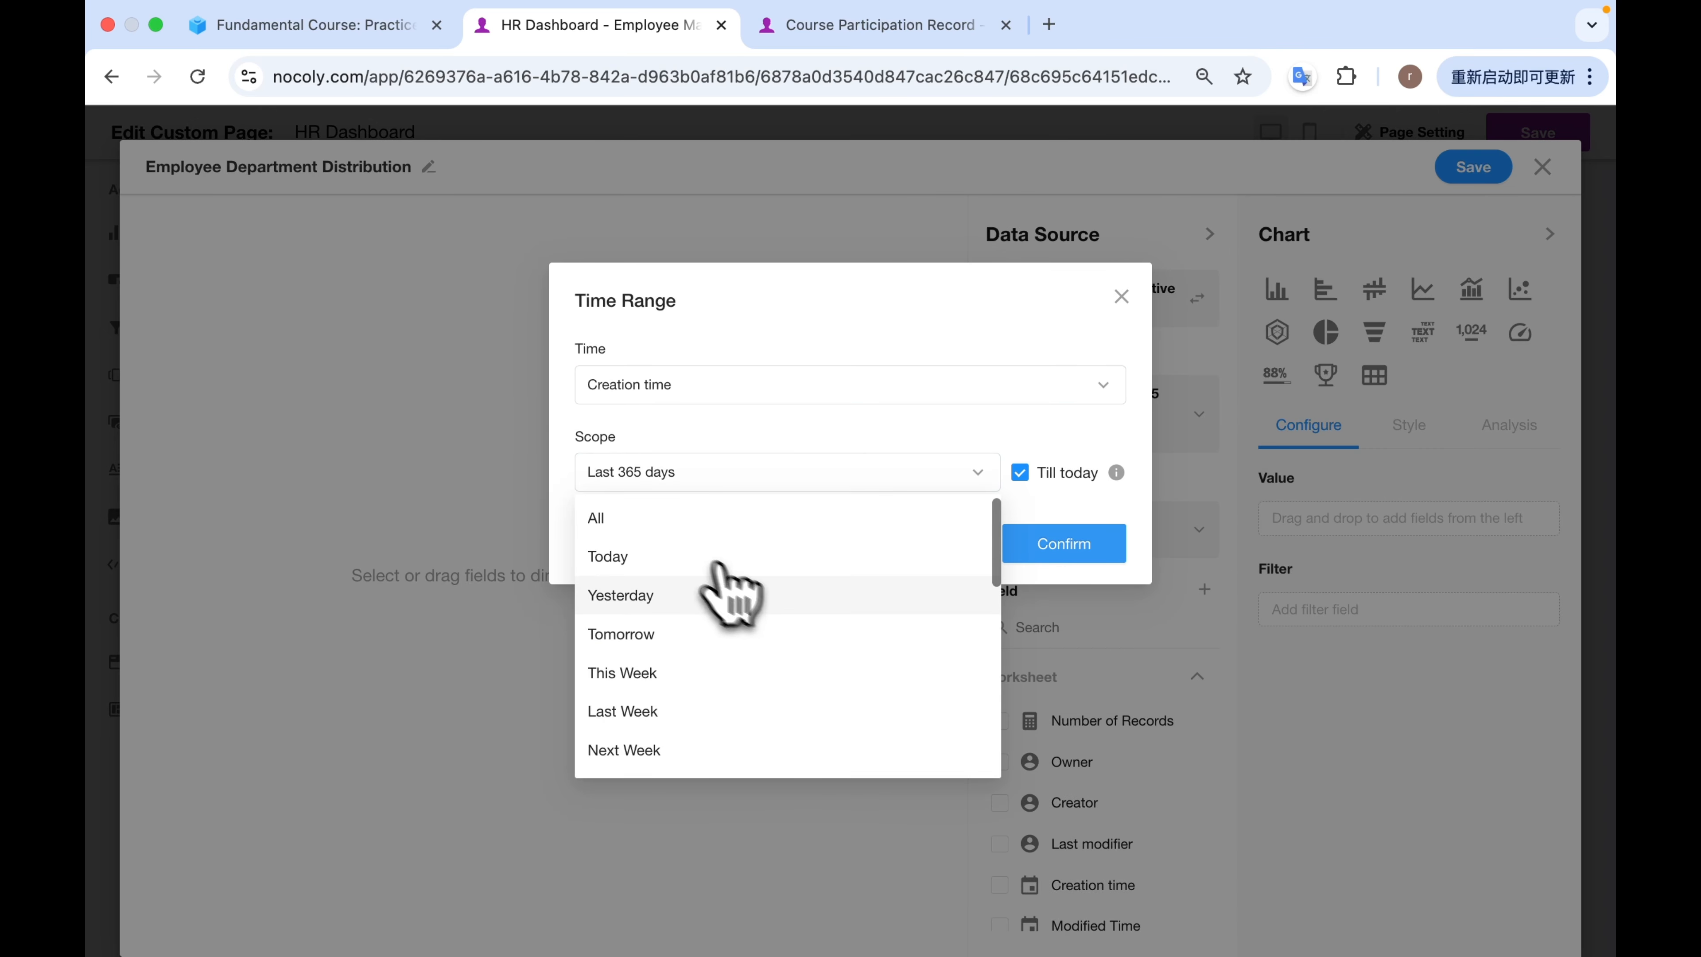
pyautogui.click(647, 527)
pyautogui.click(1066, 657)
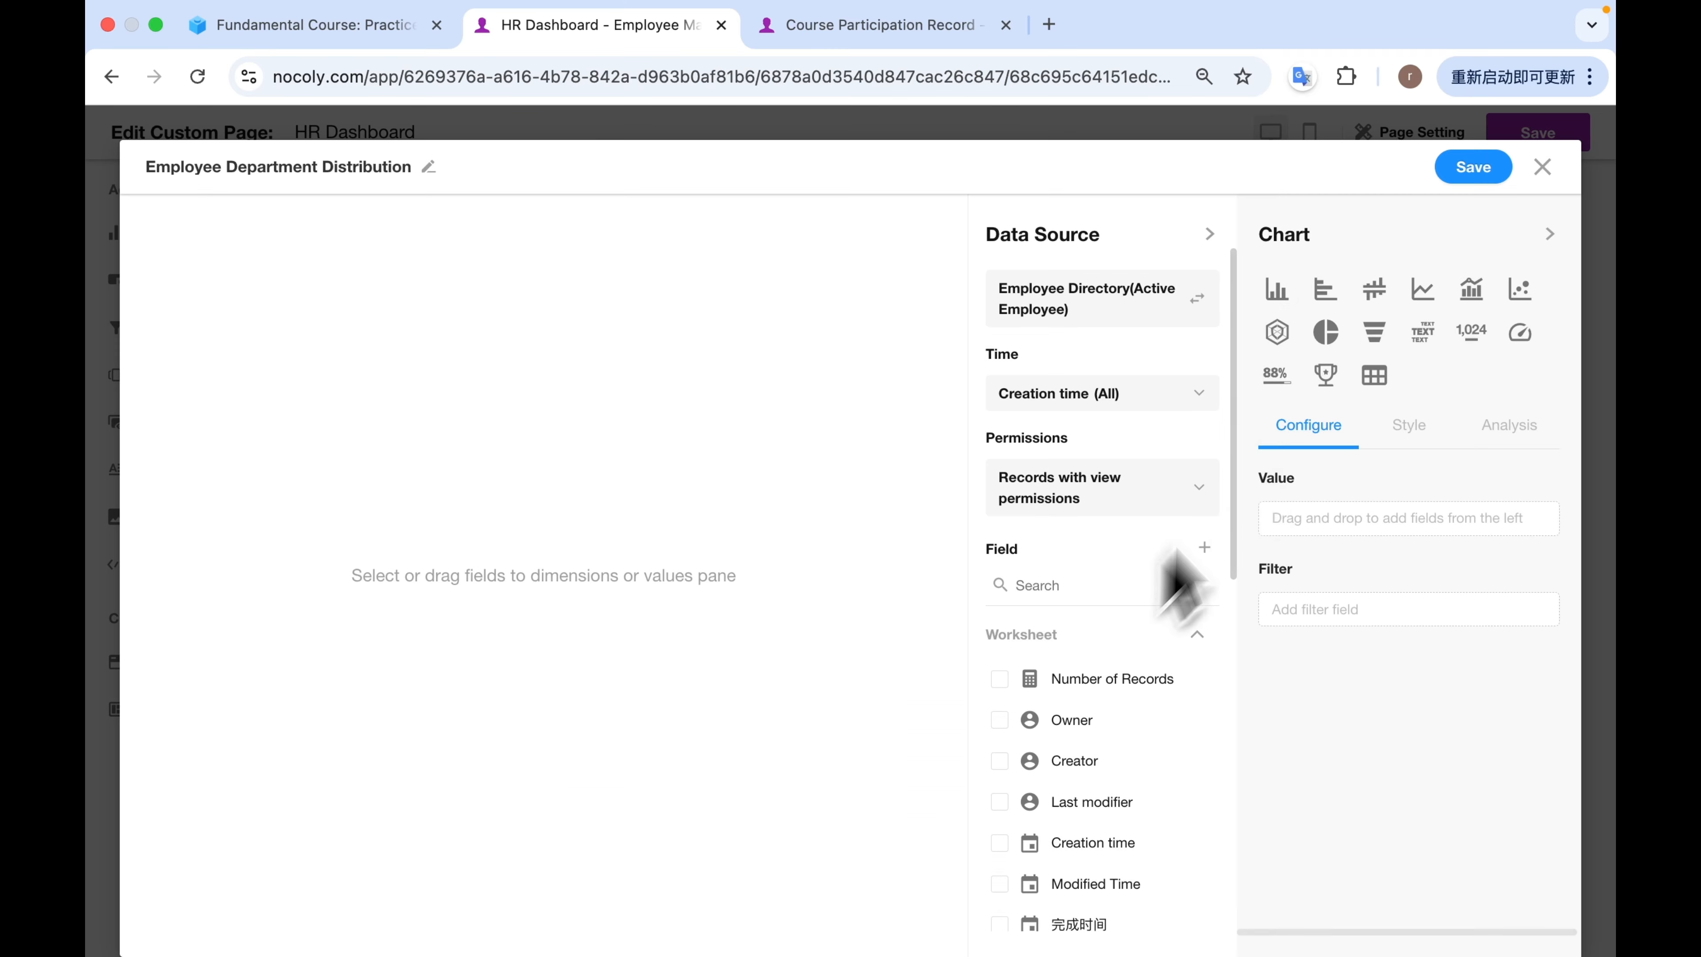
# Make it a vertical bar chart with Department on the X-axis and Number of Records on the Y-axis.
pyautogui.click(1277, 289)
pyautogui.scroll(-6, 1052, 690)
pyautogui.moveTo(1000, 680); pyautogui.dragTo(1289, 542)
pyautogui.scroll(3, 1088, 576)
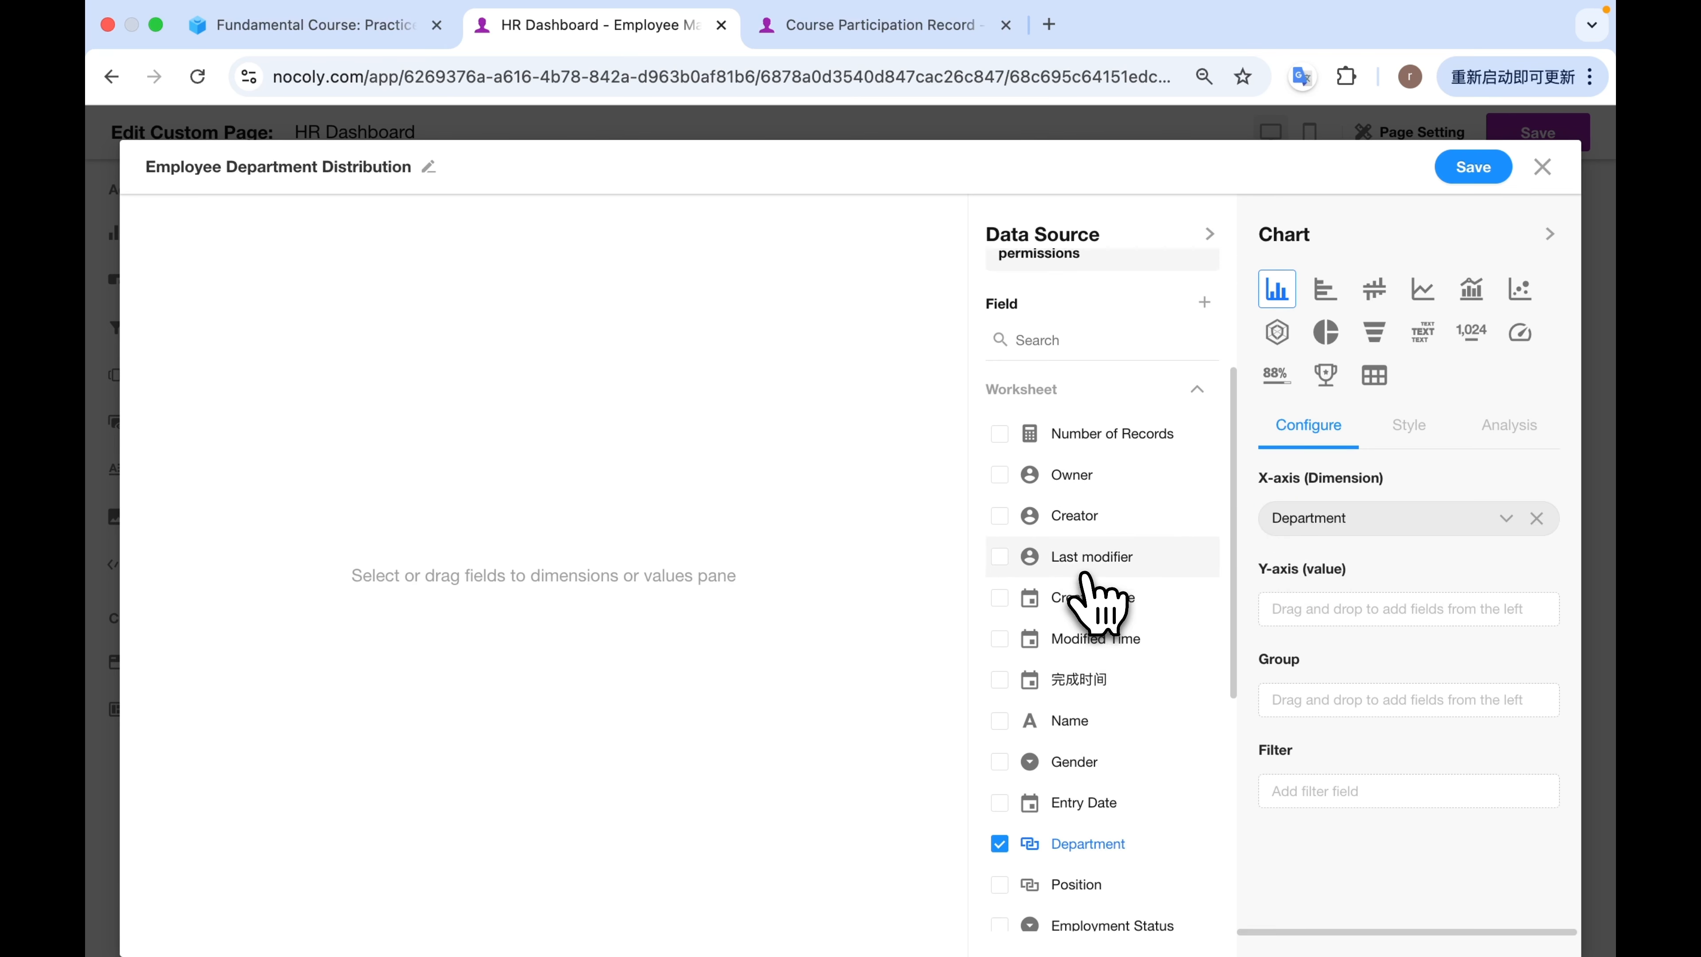
pyautogui.scroll(1, 1058, 543)
pyautogui.moveTo(1005, 476); pyautogui.dragTo(1330, 646)
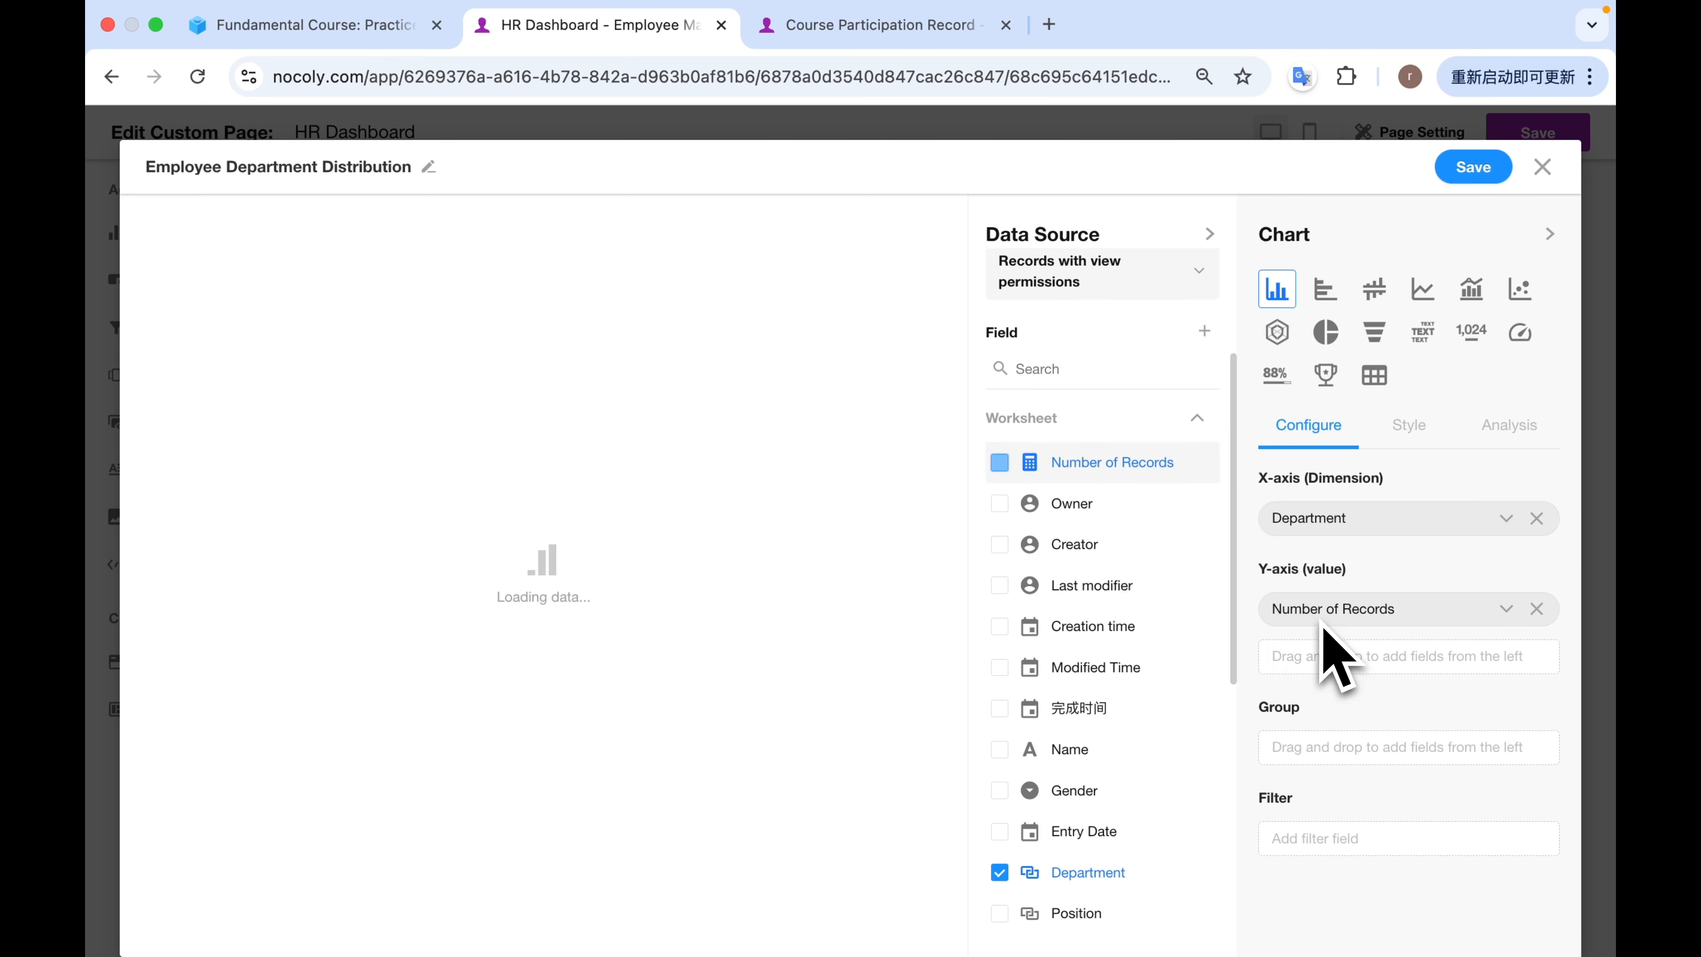
# Sort the department chart by Number of Records in descending order (9 - 1) and save it.
pyautogui.click(936, 227)
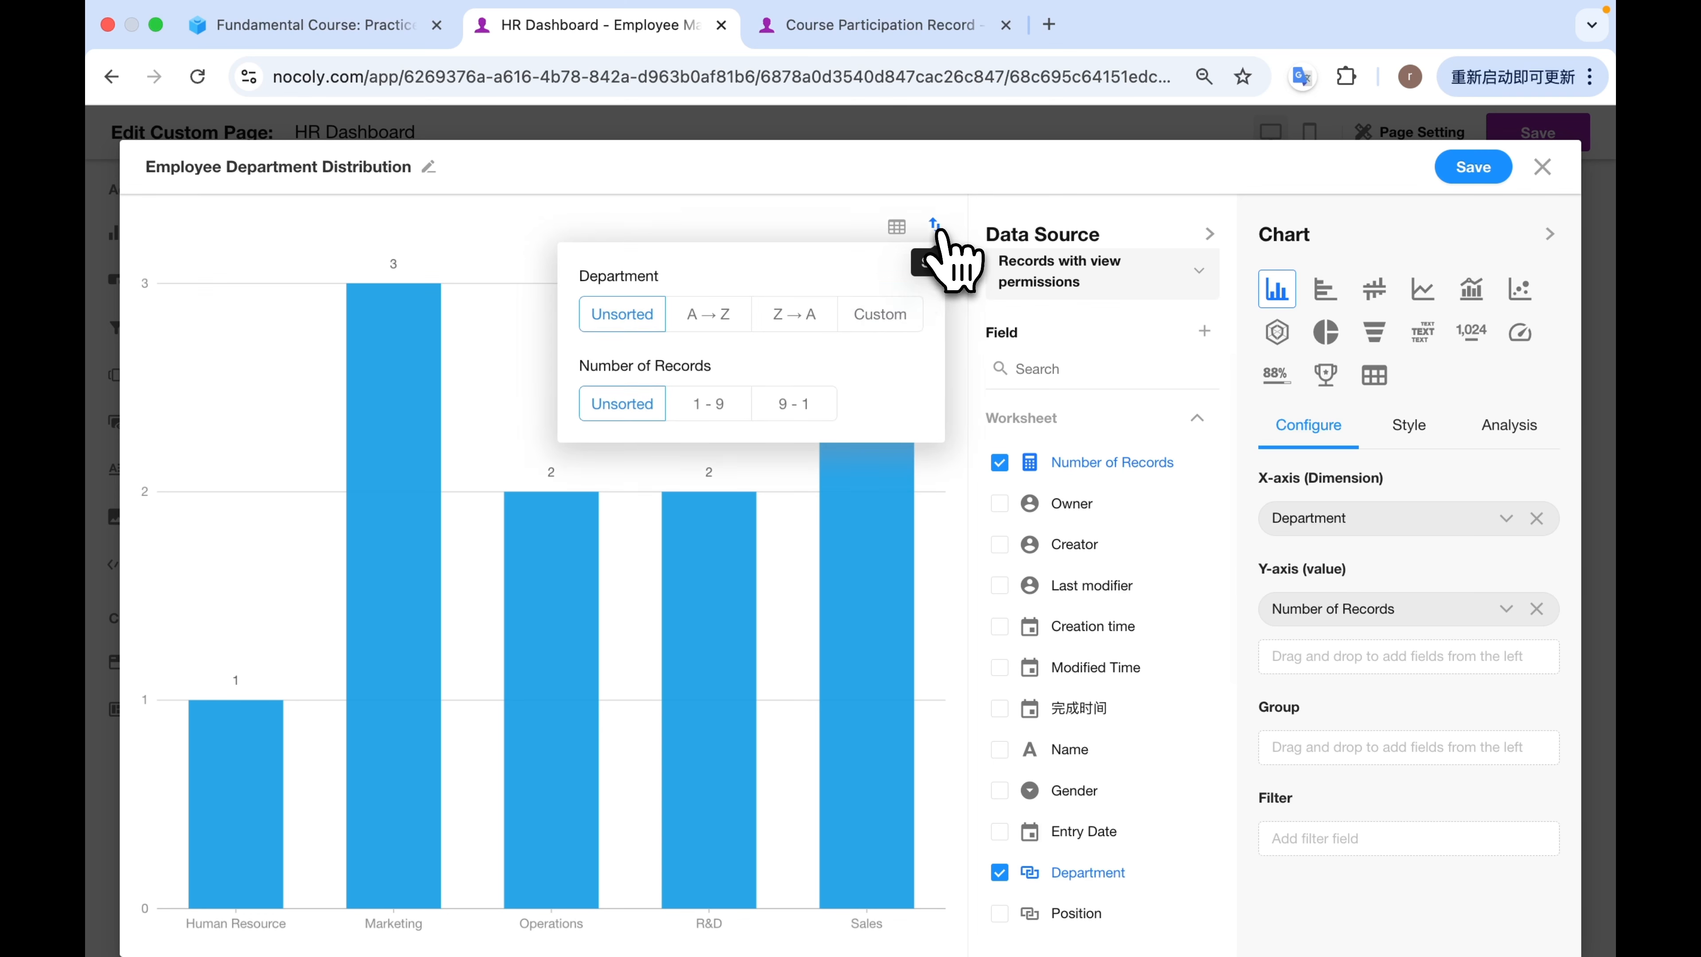
pyautogui.click(783, 404)
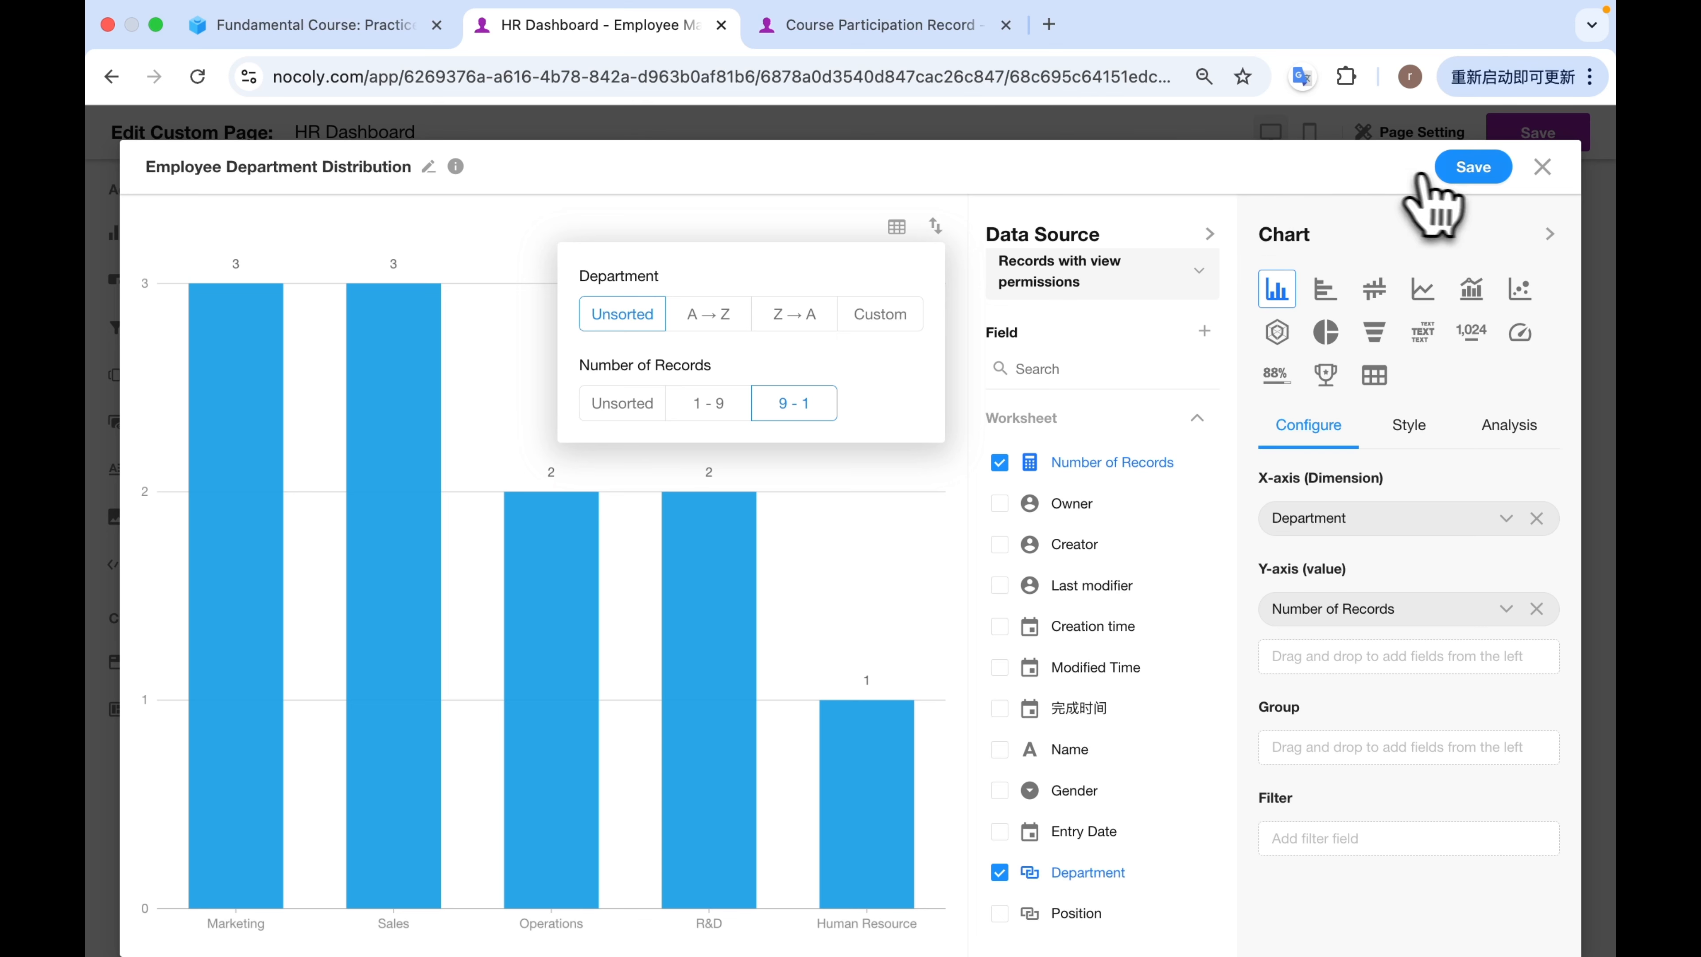
pyautogui.click(1473, 173)
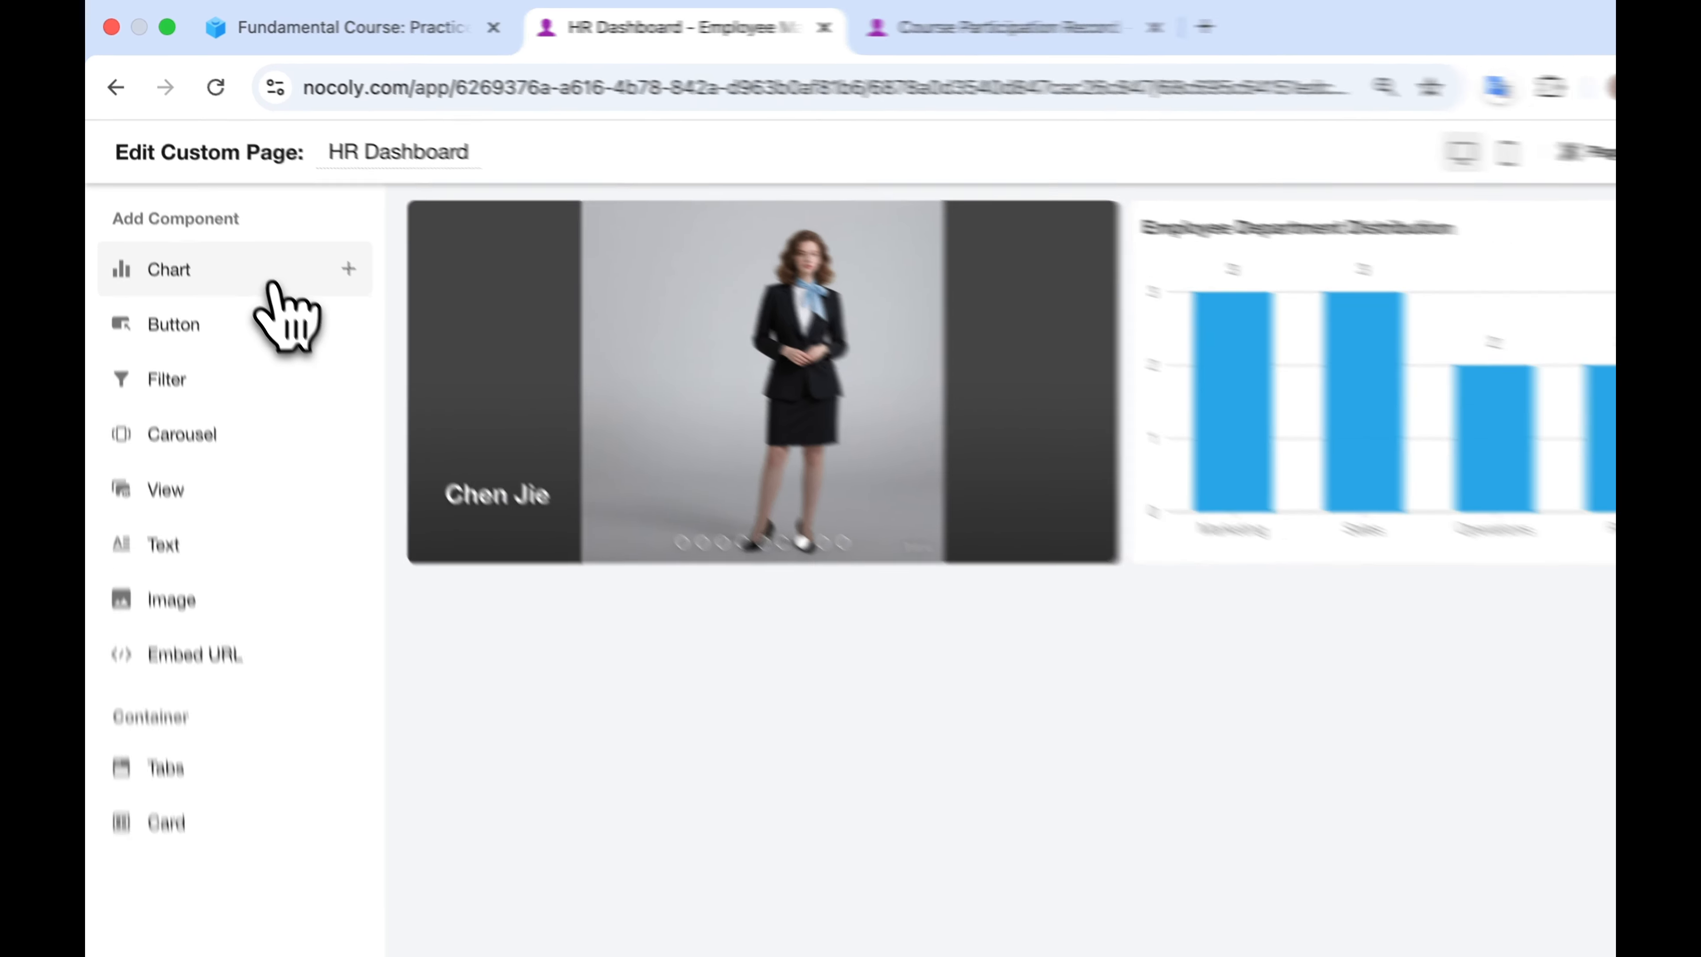
# Add a second chart based on the Active Employee view of the Employee Directory worksheet.
pyautogui.click(247, 247)
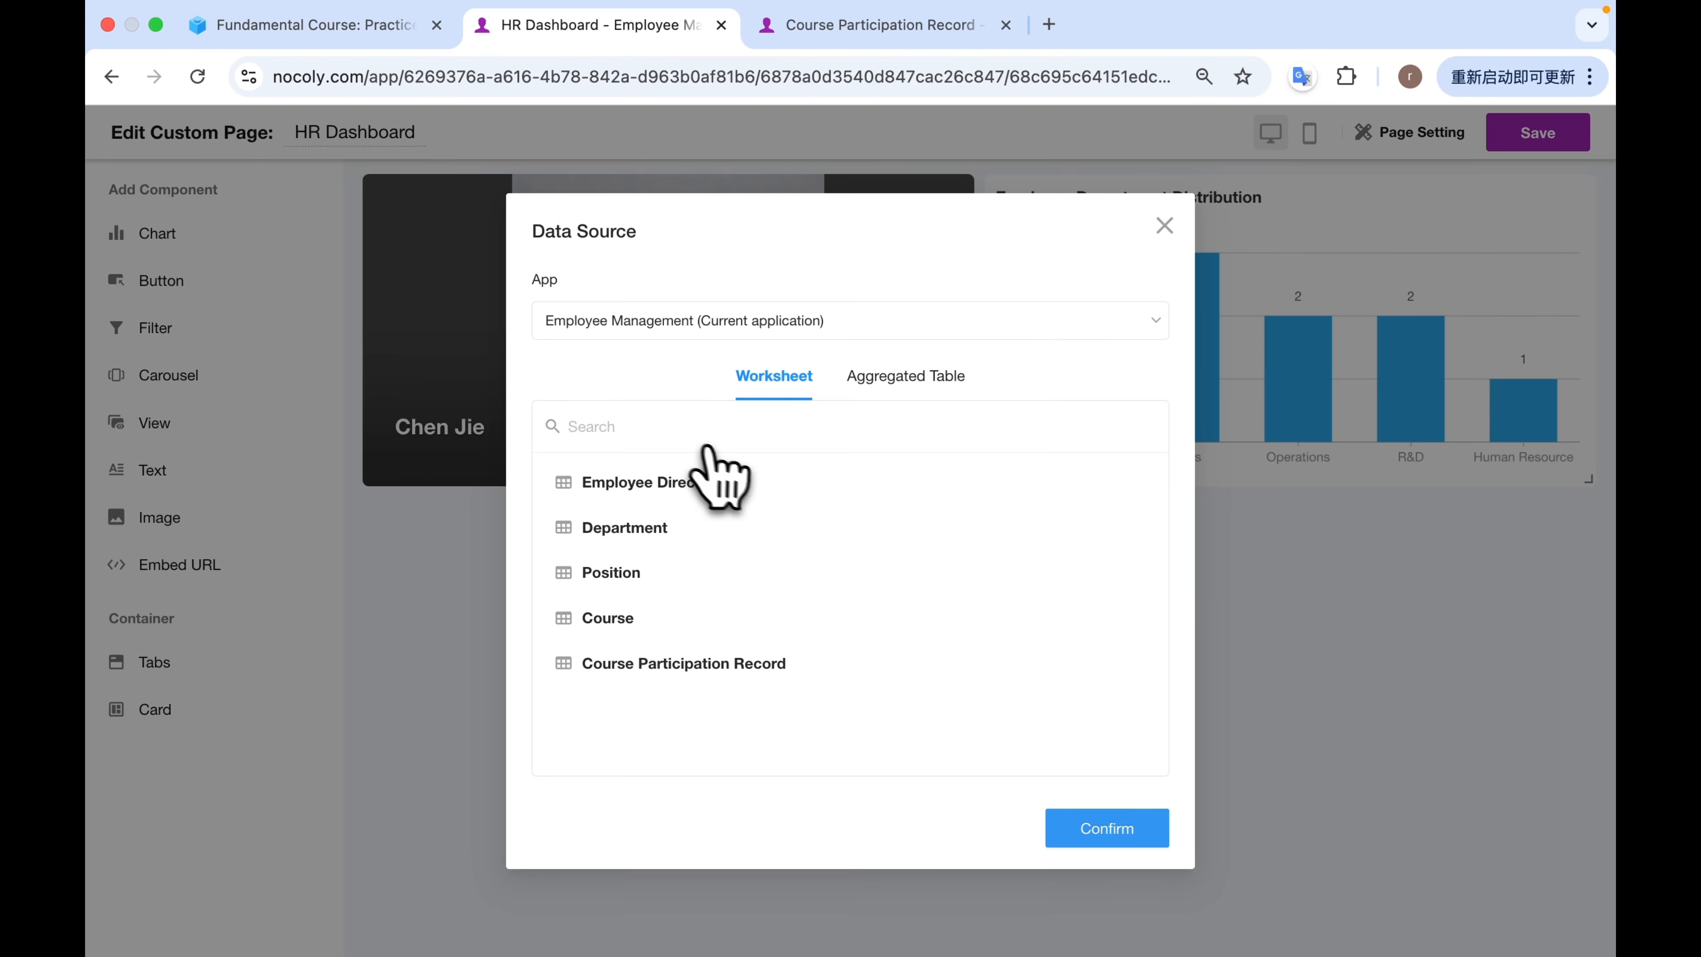
pyautogui.click(733, 483)
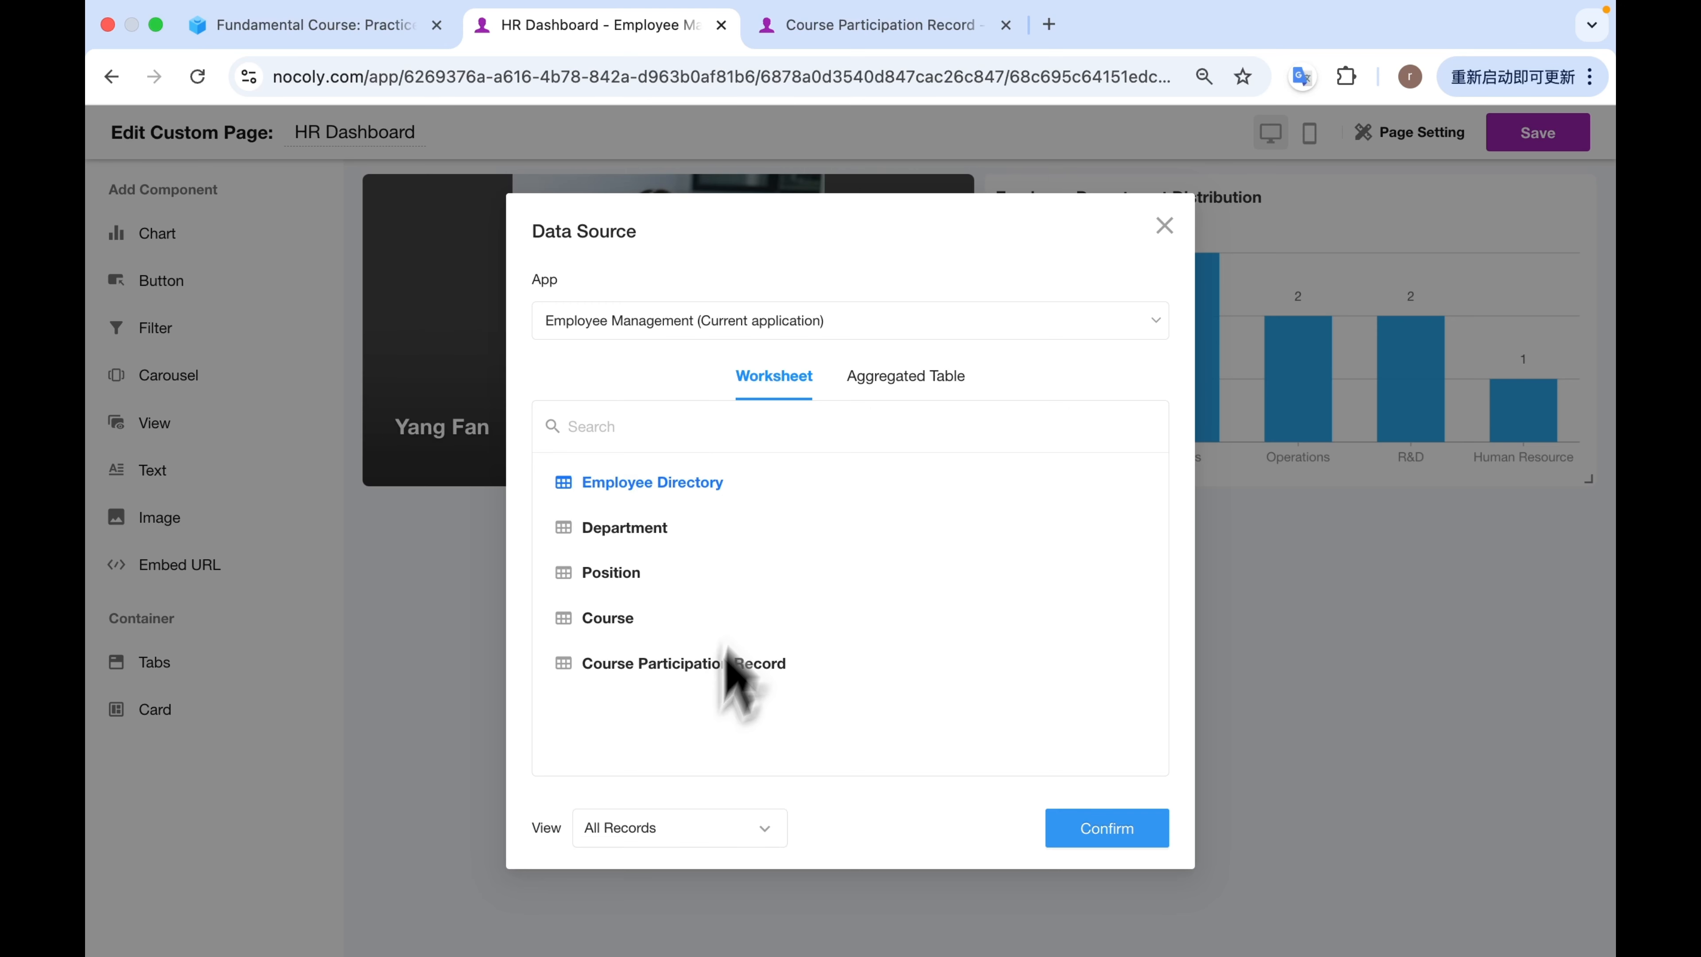
pyautogui.click(683, 828)
pyautogui.click(678, 703)
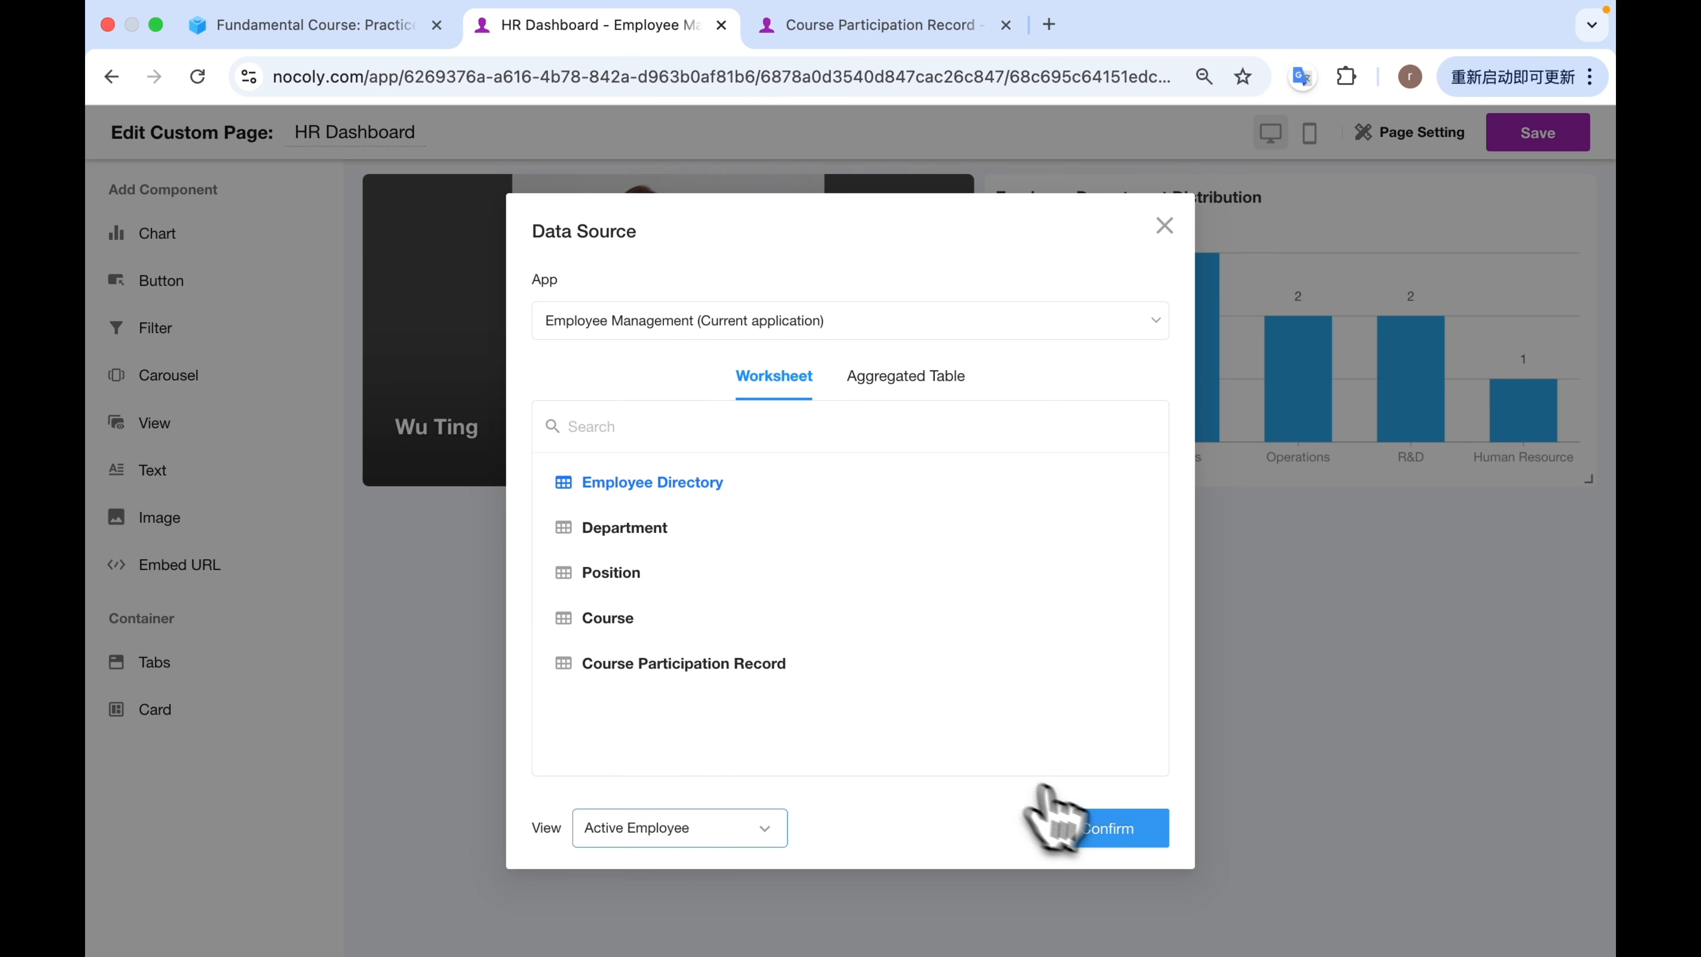
pyautogui.click(1105, 830)
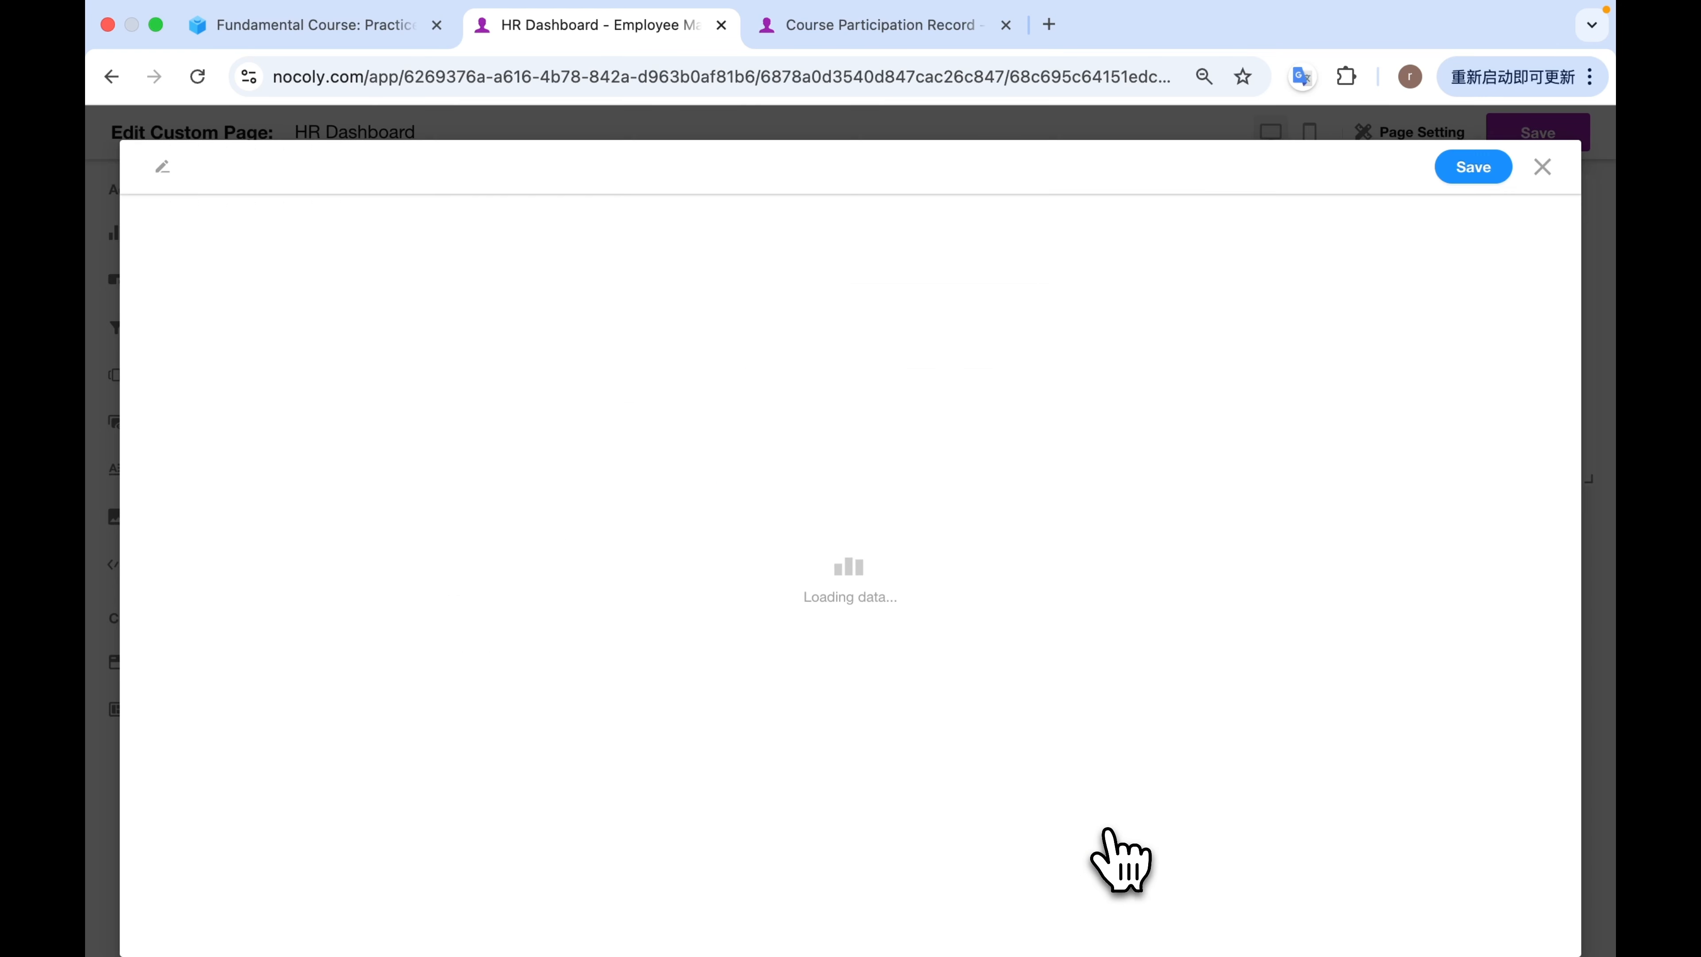
# Name the chart Employee Position Distribution and set its creation time range to All.
pyautogui.doubleClick(284, 167)
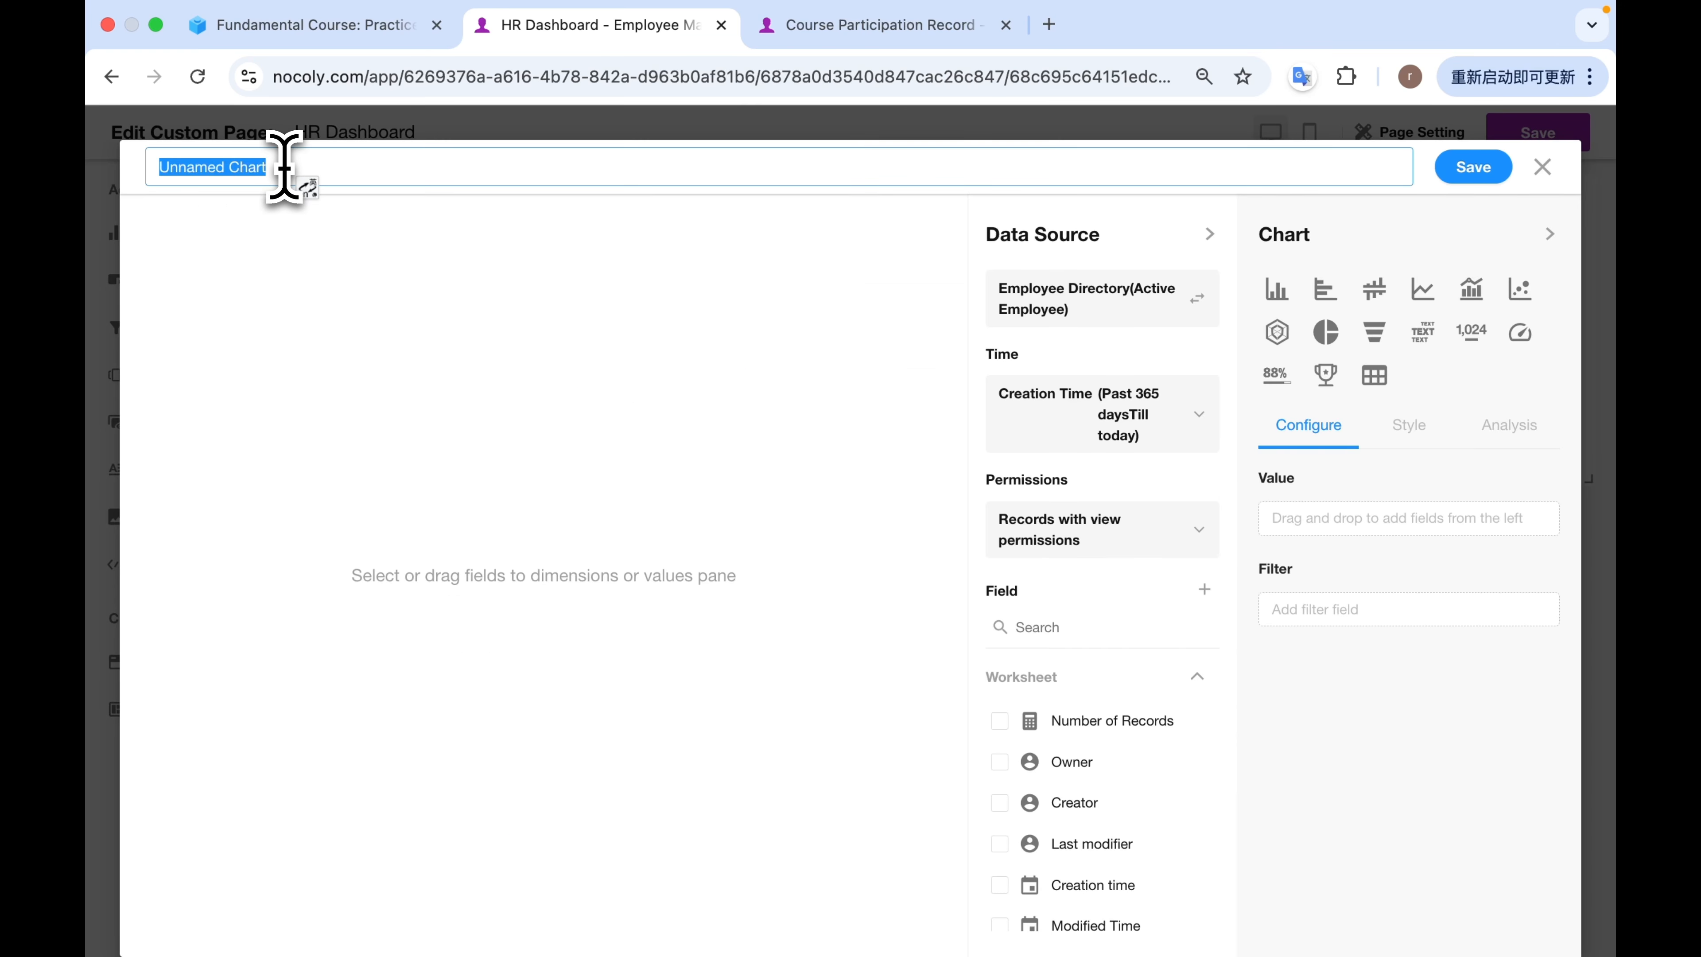
pyautogui.press('BackSpace')
pyautogui.write('Employee Position Distribution')
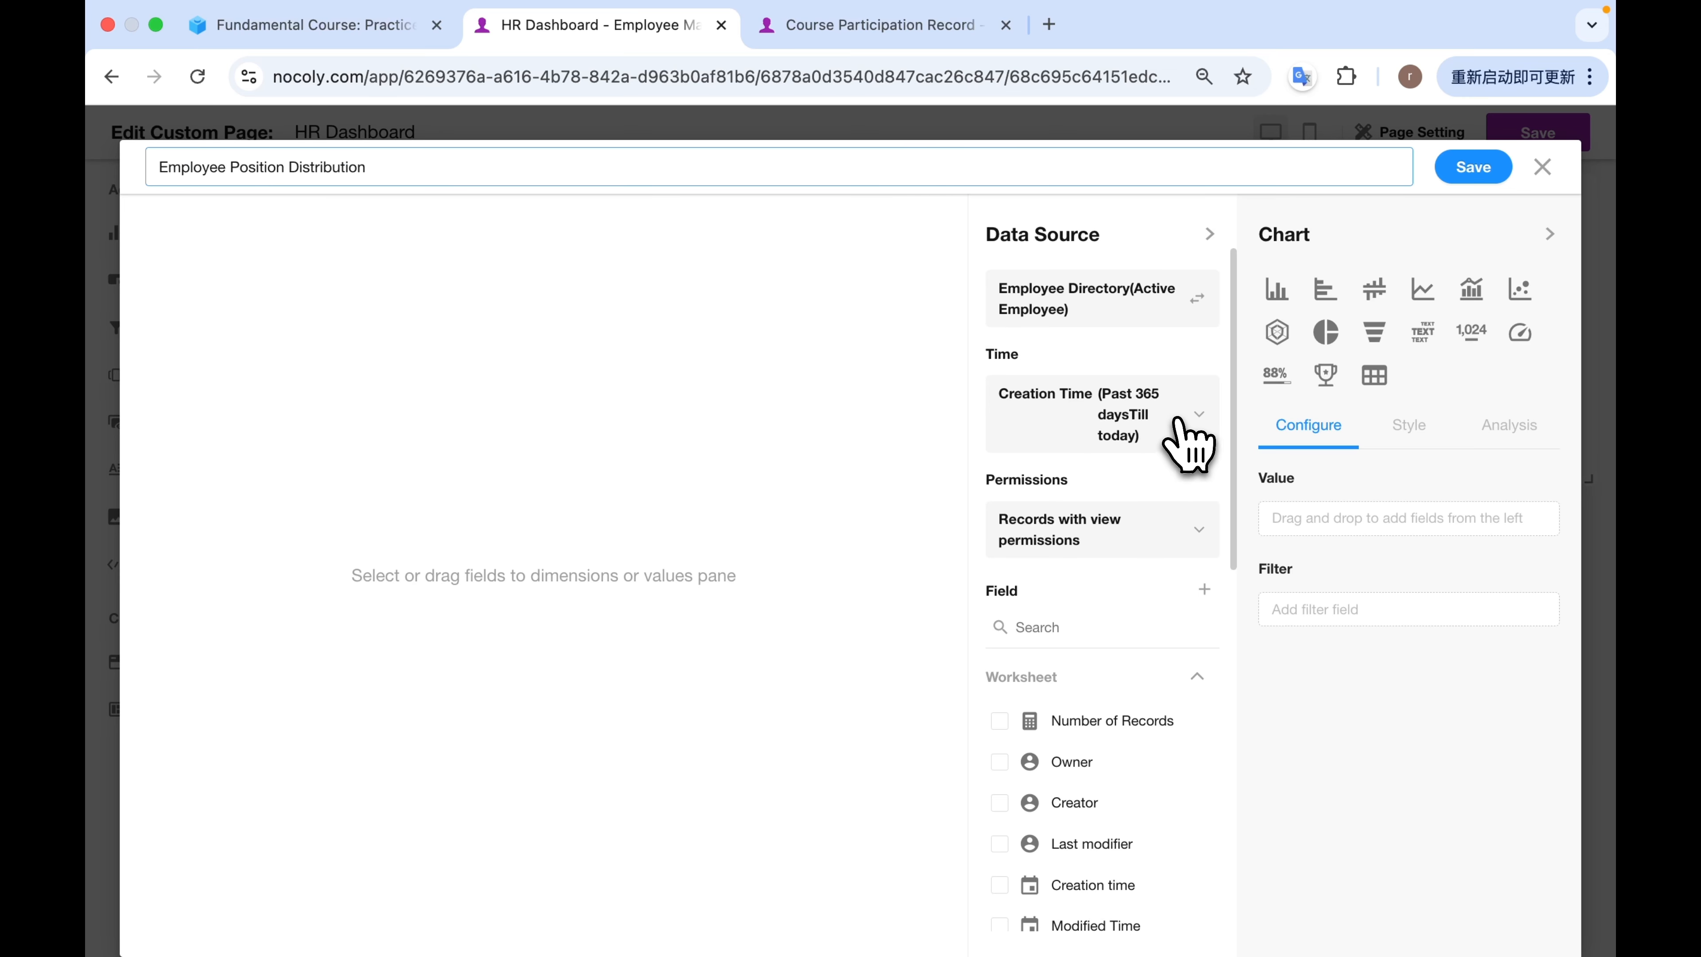
pyautogui.click(1189, 442)
pyautogui.click(817, 570)
pyautogui.scroll(2, 695, 607)
pyautogui.click(665, 533)
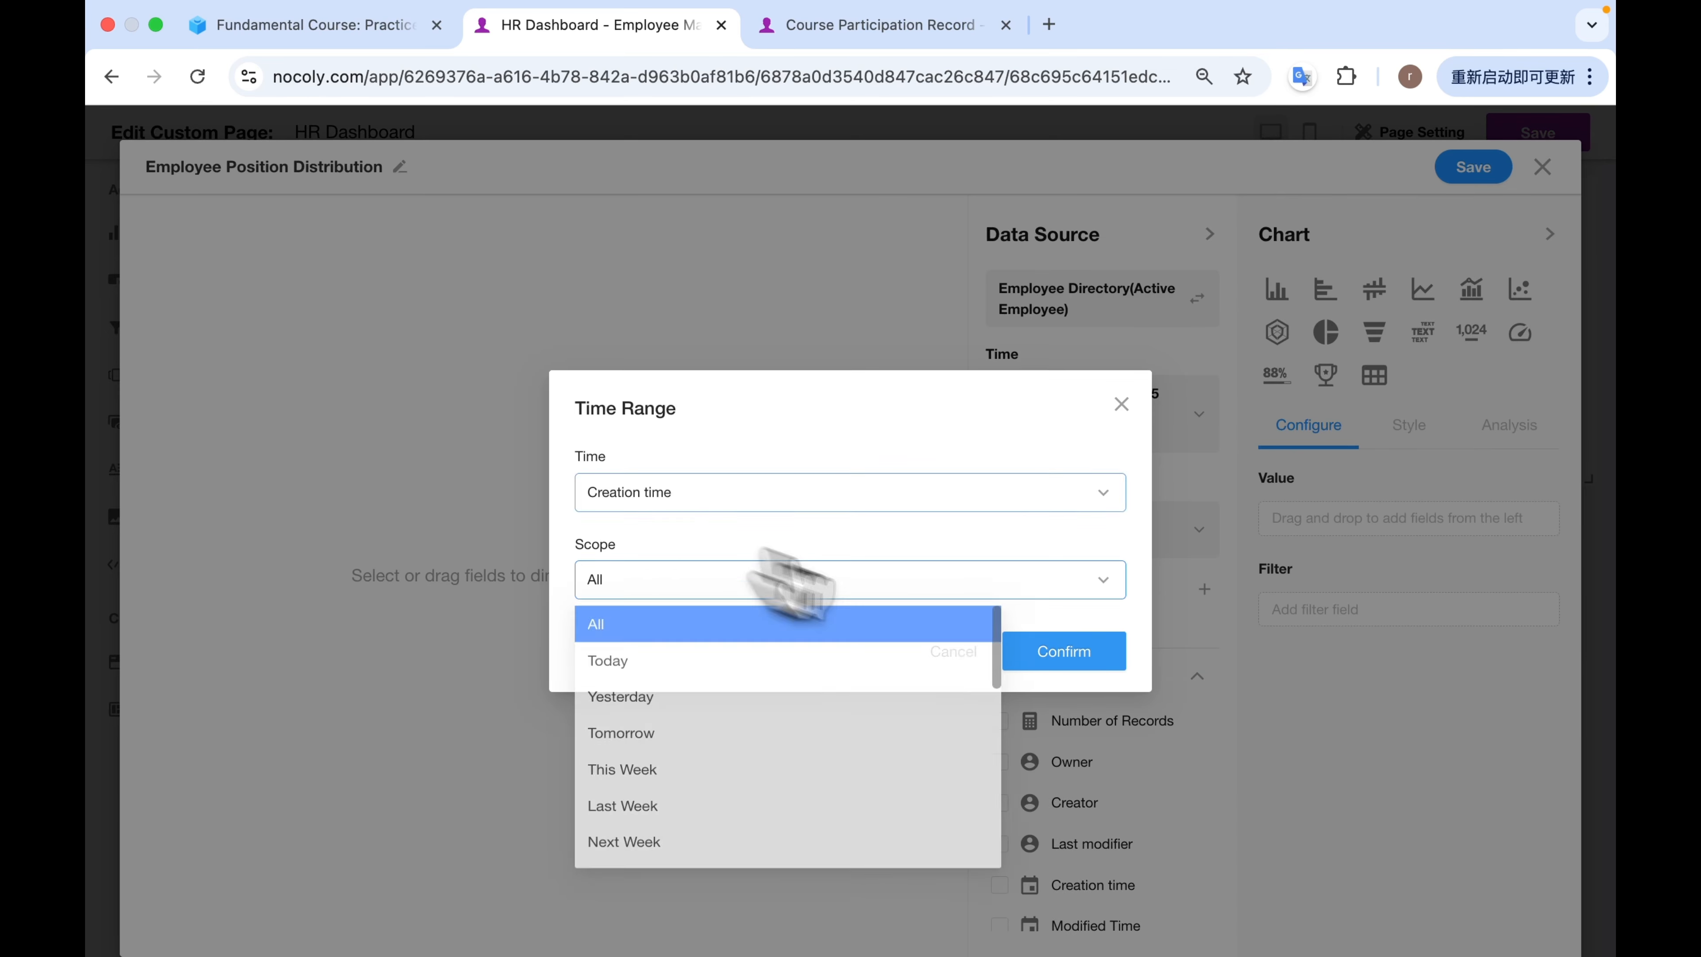
pyautogui.click(1065, 652)
# Make it a circular pie chart with Position as the dimension and Number of Records as the value, and save it.
pyautogui.click(1326, 332)
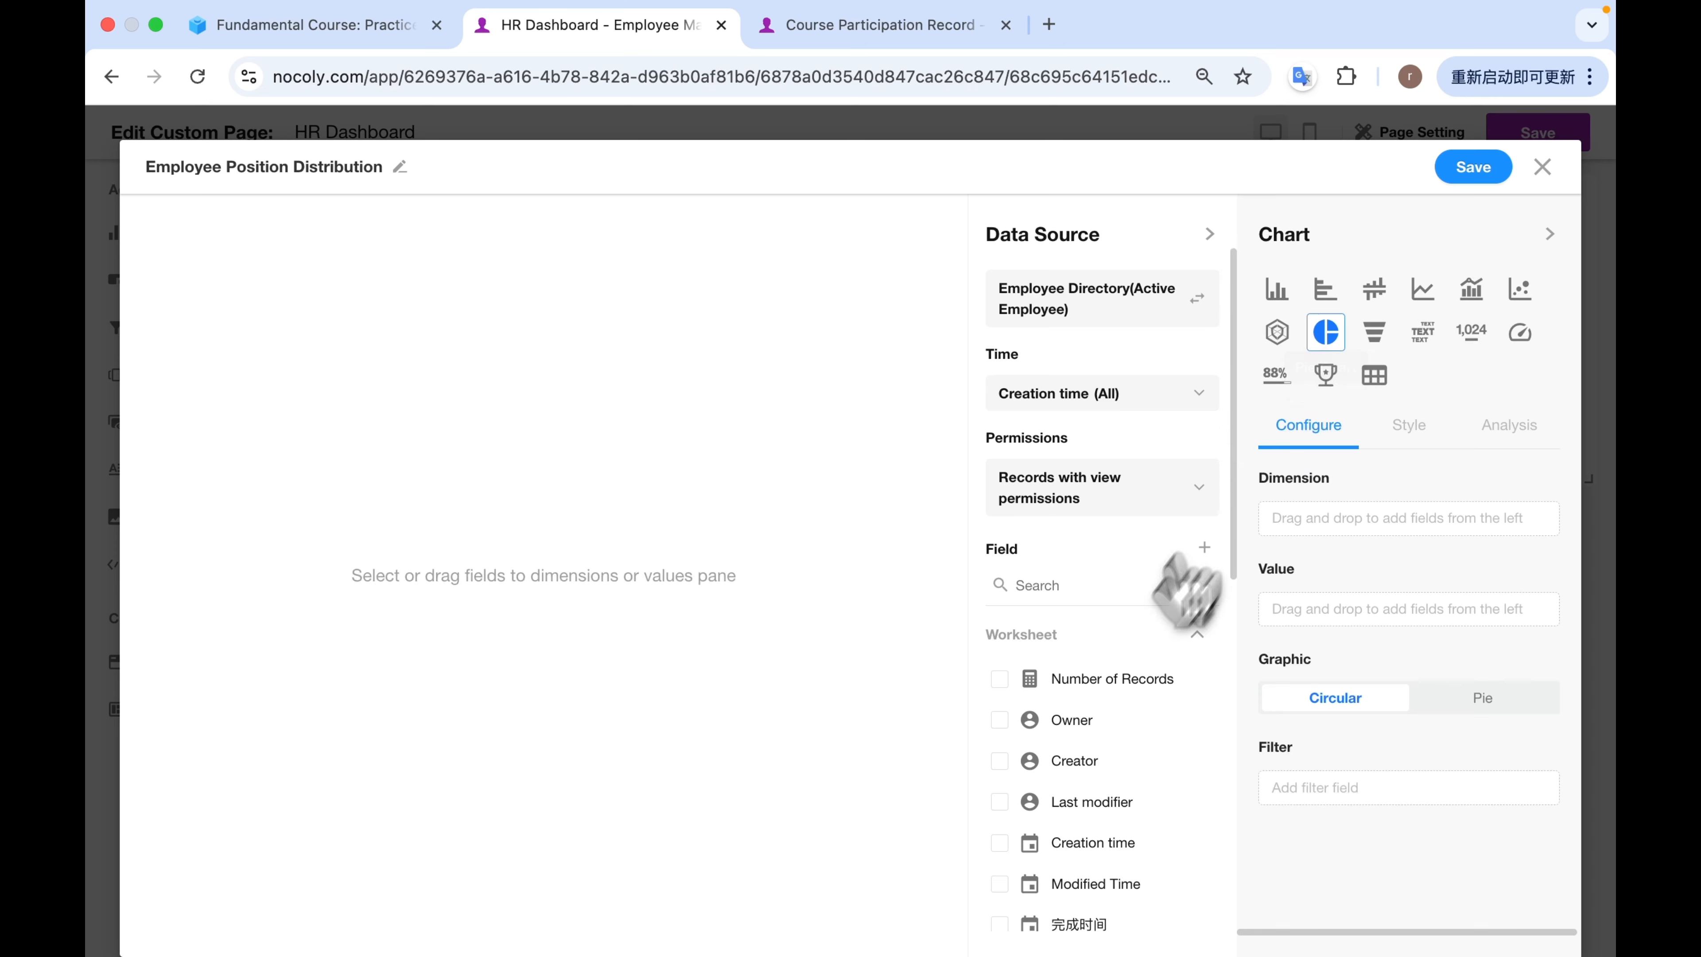
pyautogui.scroll(-5, 1124, 677)
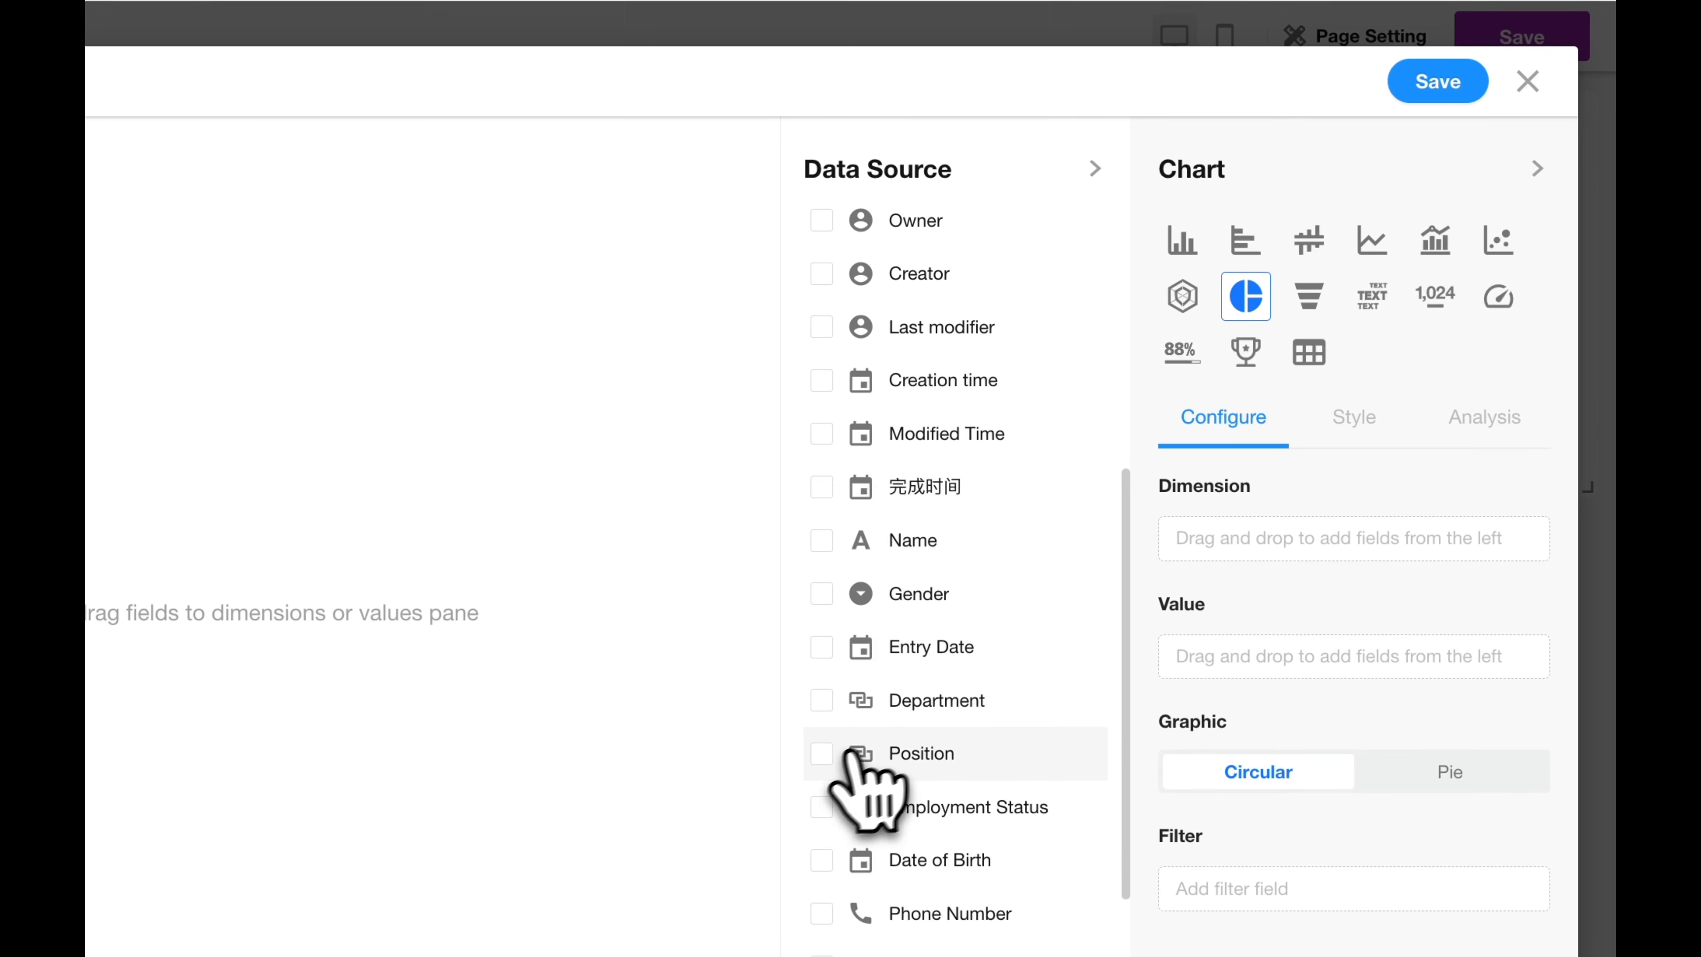
pyautogui.moveTo(847, 752); pyautogui.dragTo(1262, 580)
pyautogui.scroll(5, 958, 670)
pyautogui.moveTo(831, 533); pyautogui.dragTo(1281, 667)
pyautogui.scroll(5, 969, 703)
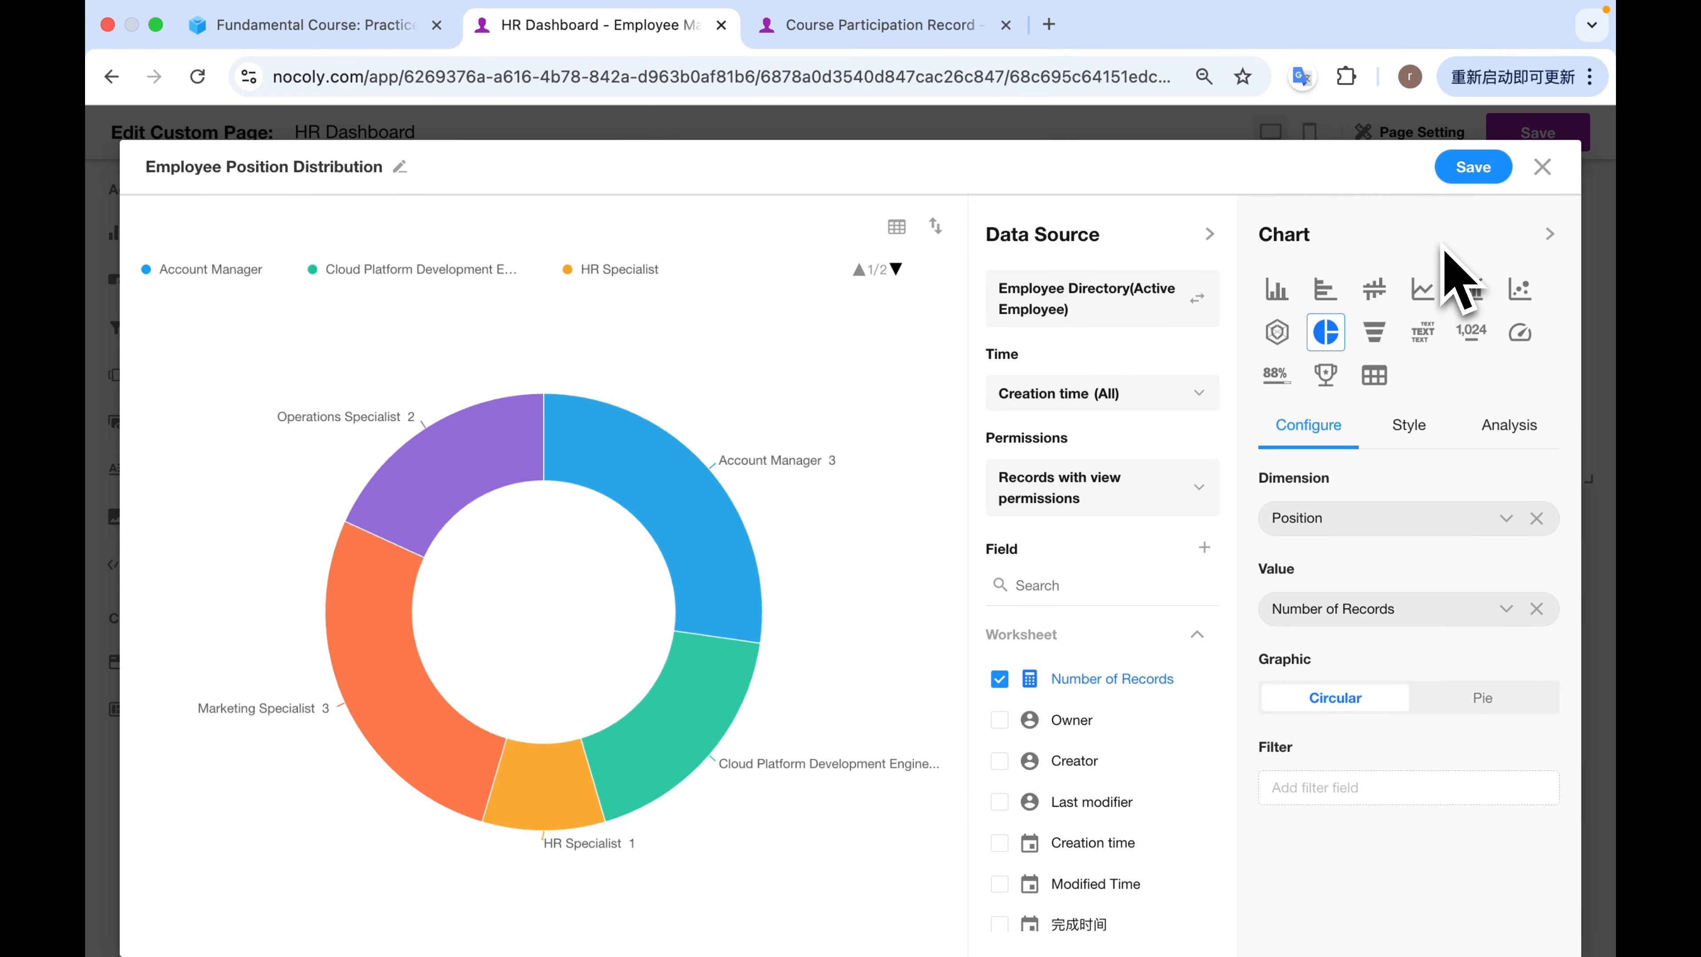
pyautogui.click(1470, 172)
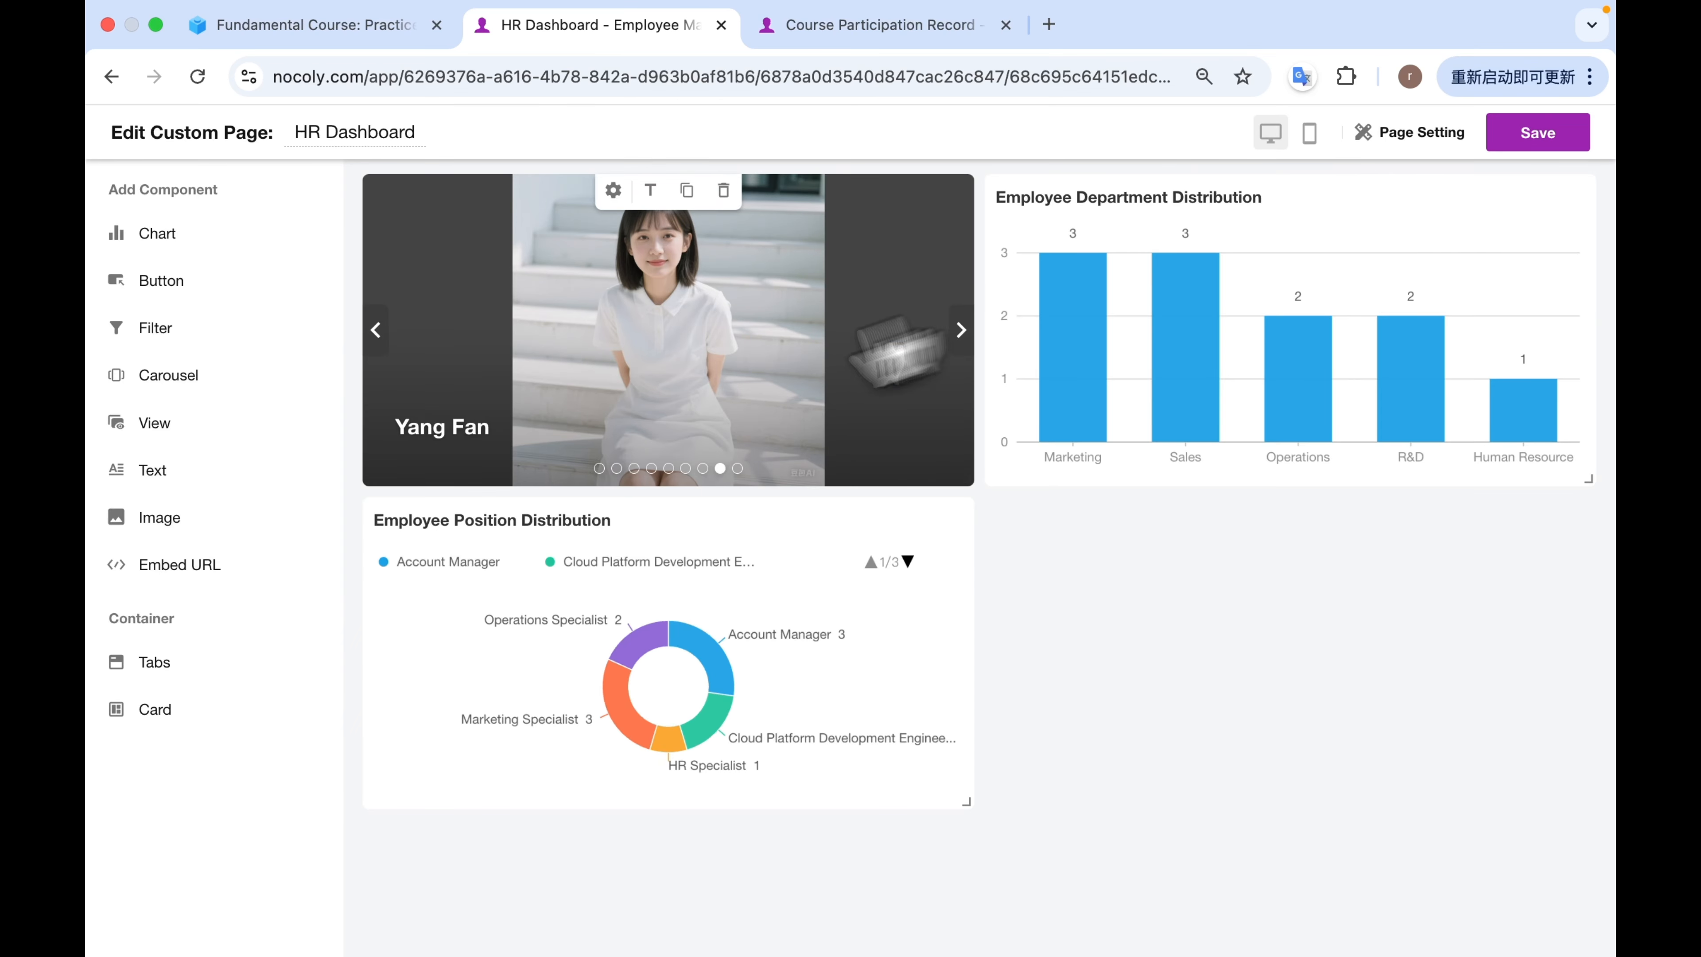
# Add a Training Participation chart based on all records of the Course Participation Record worksheet, with its creation time range set to All.
pyautogui.click(224, 235)
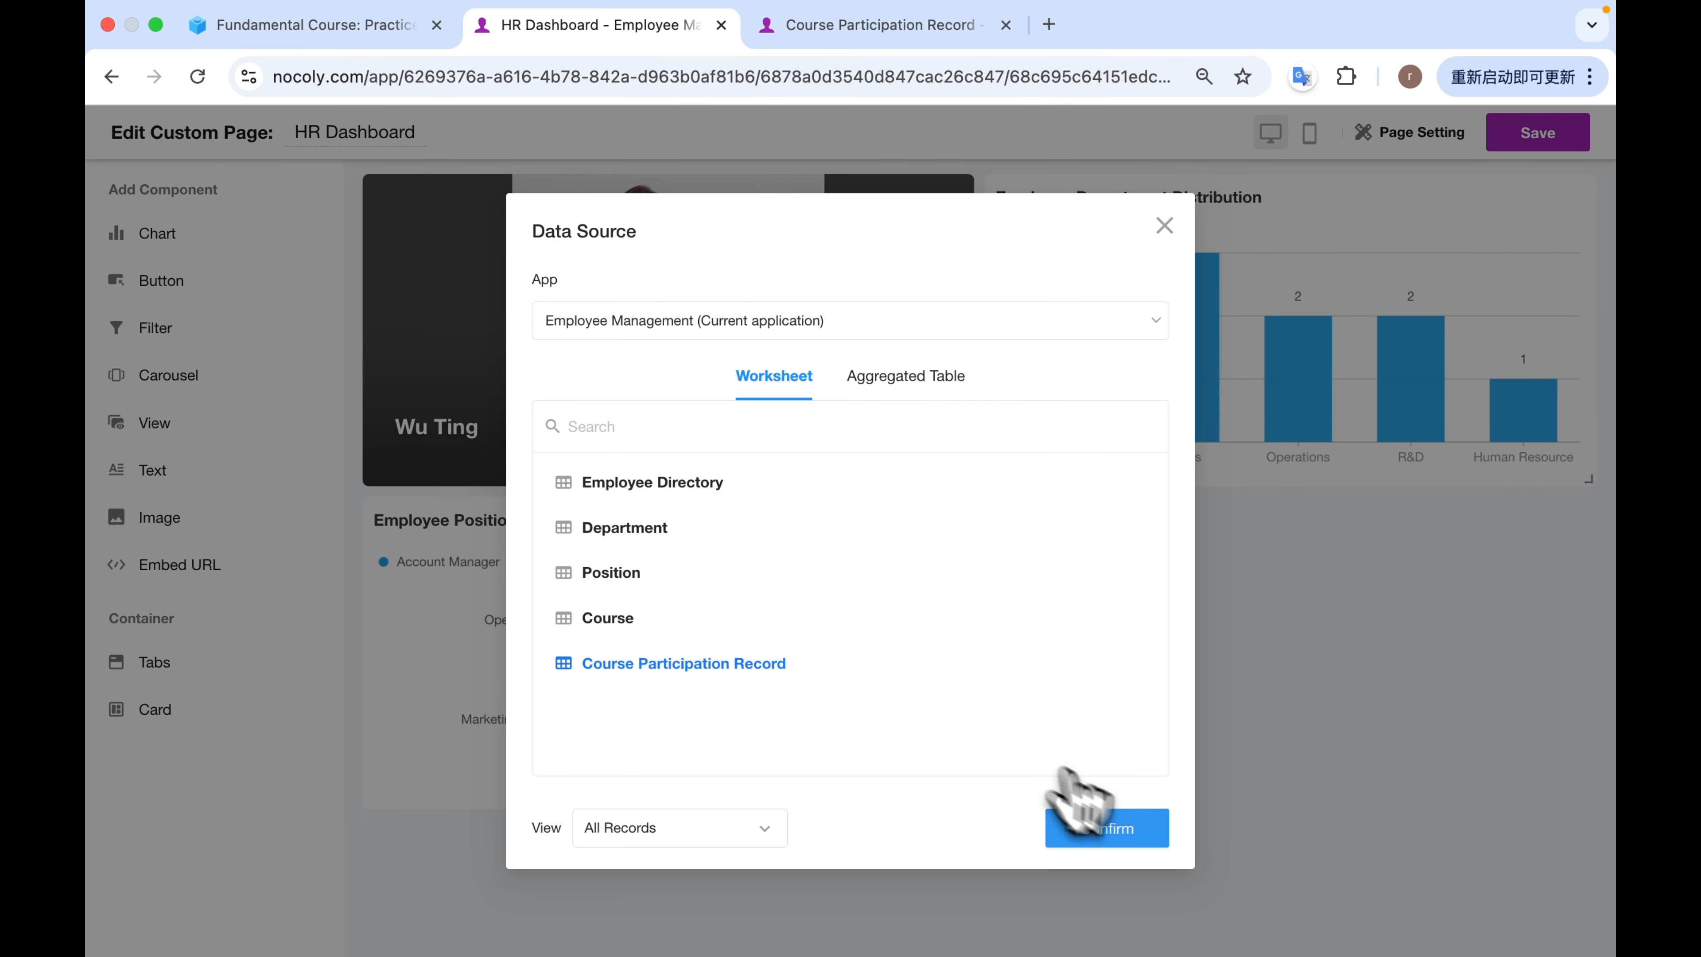
pyautogui.click(1126, 830)
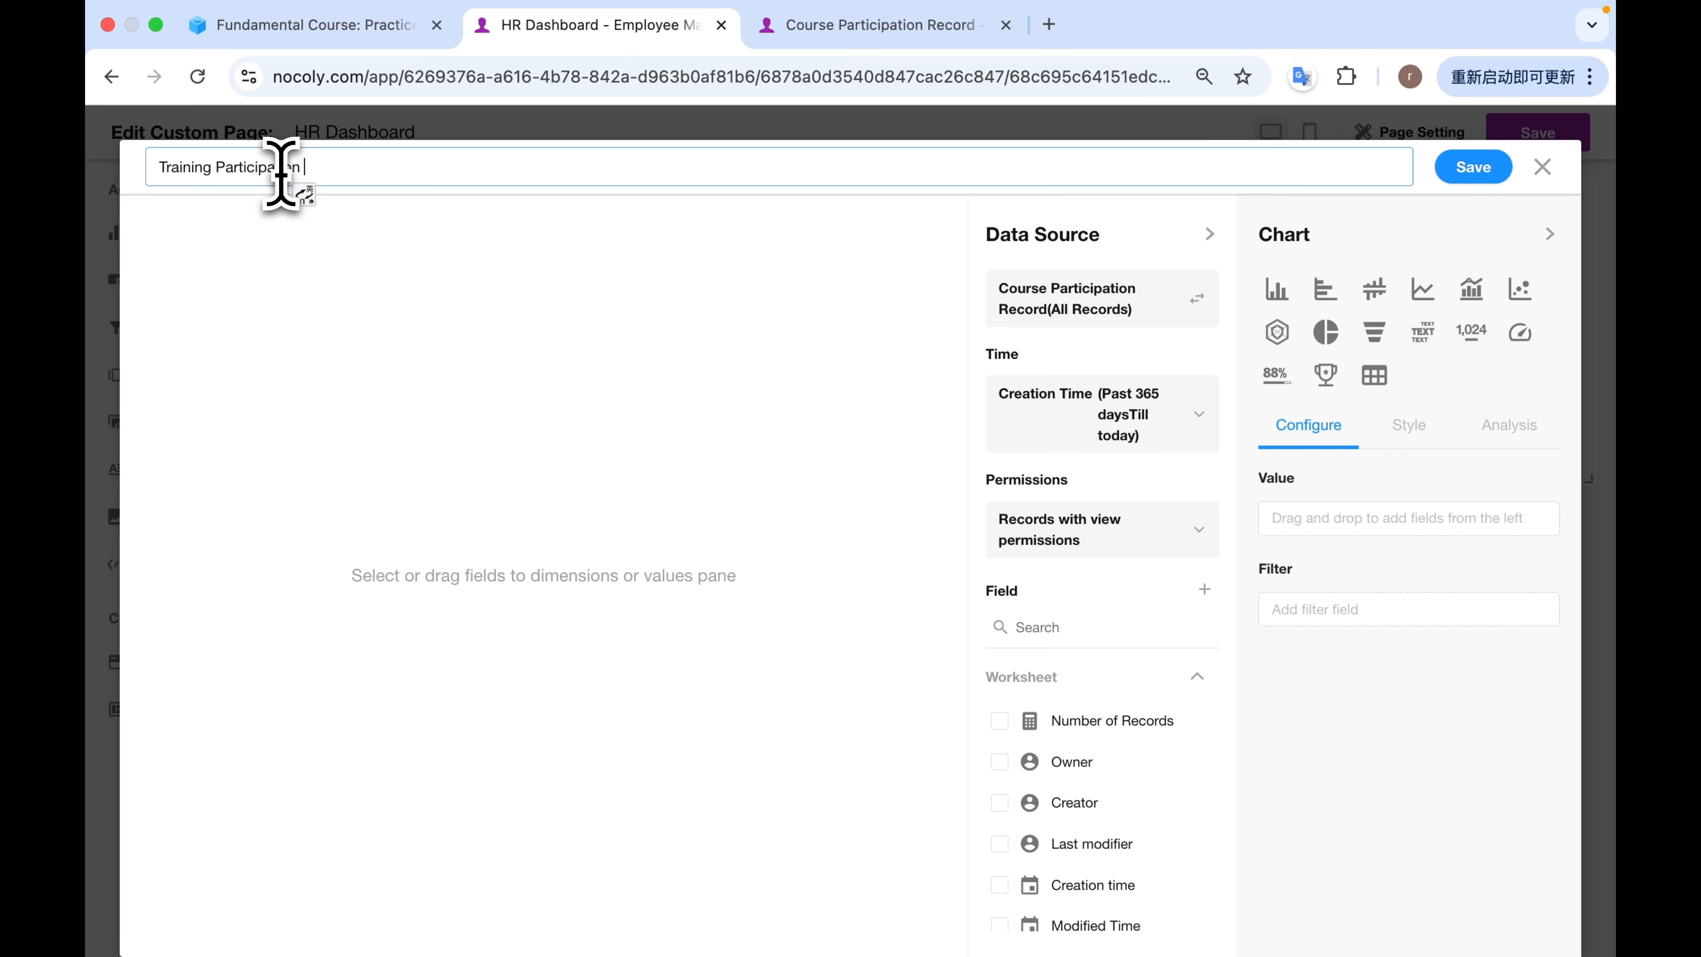
pyautogui.click(1138, 421)
pyautogui.click(713, 580)
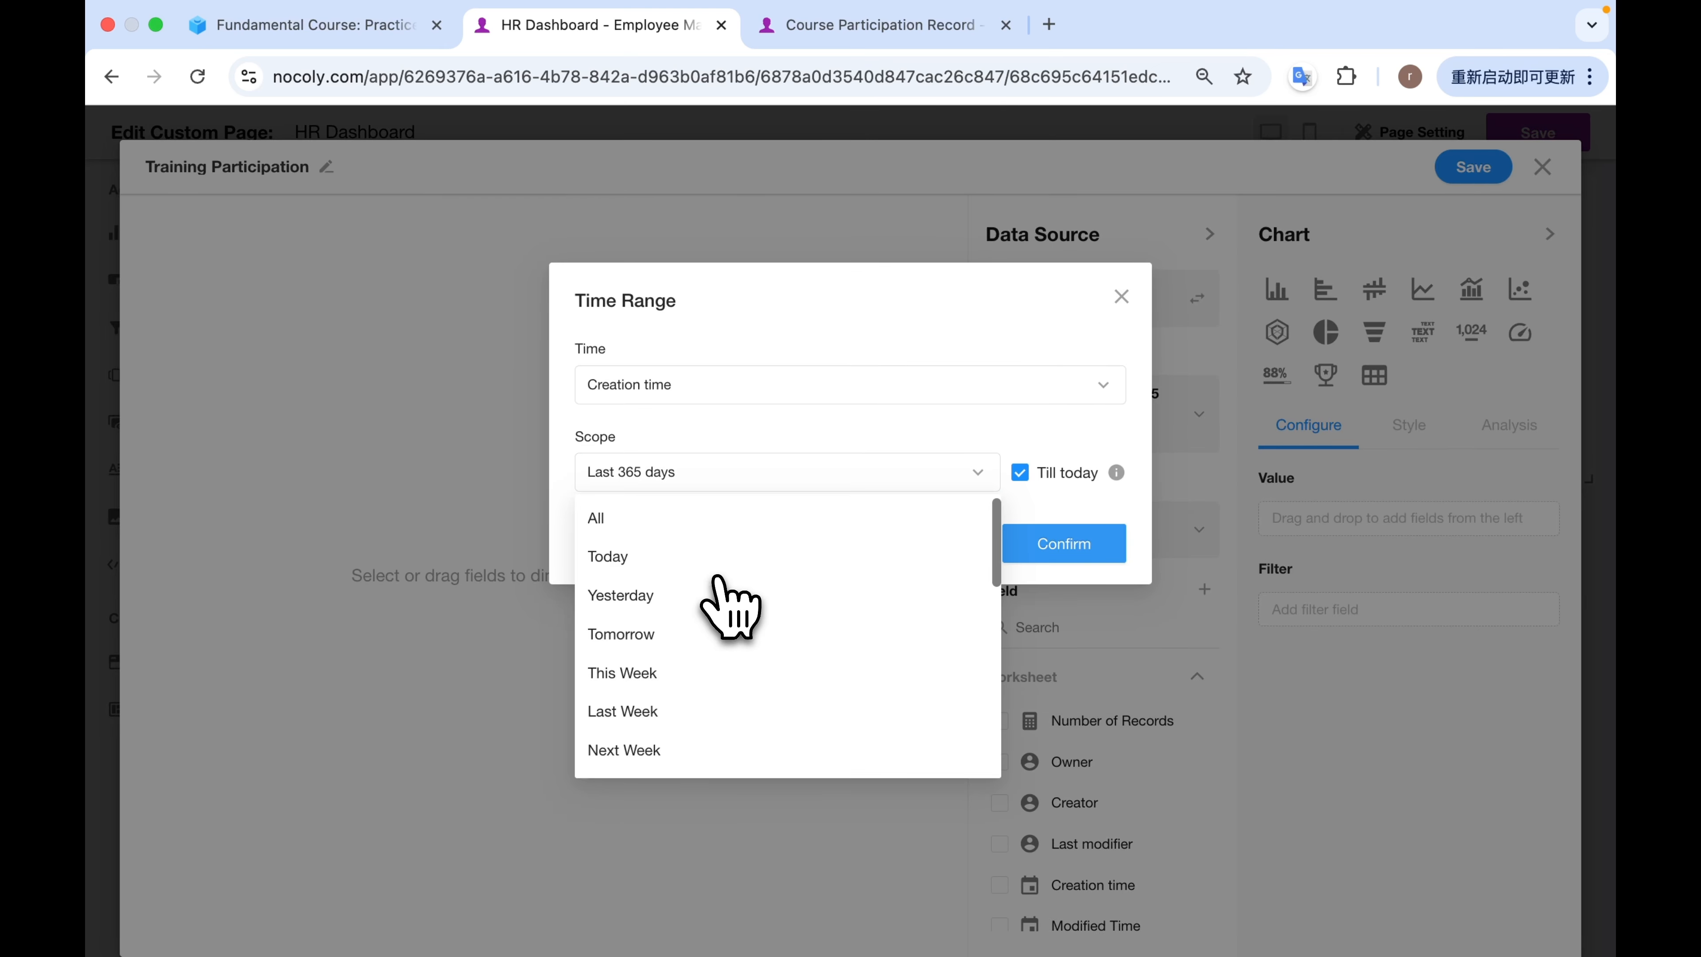
pyautogui.click(626, 519)
pyautogui.click(1064, 648)
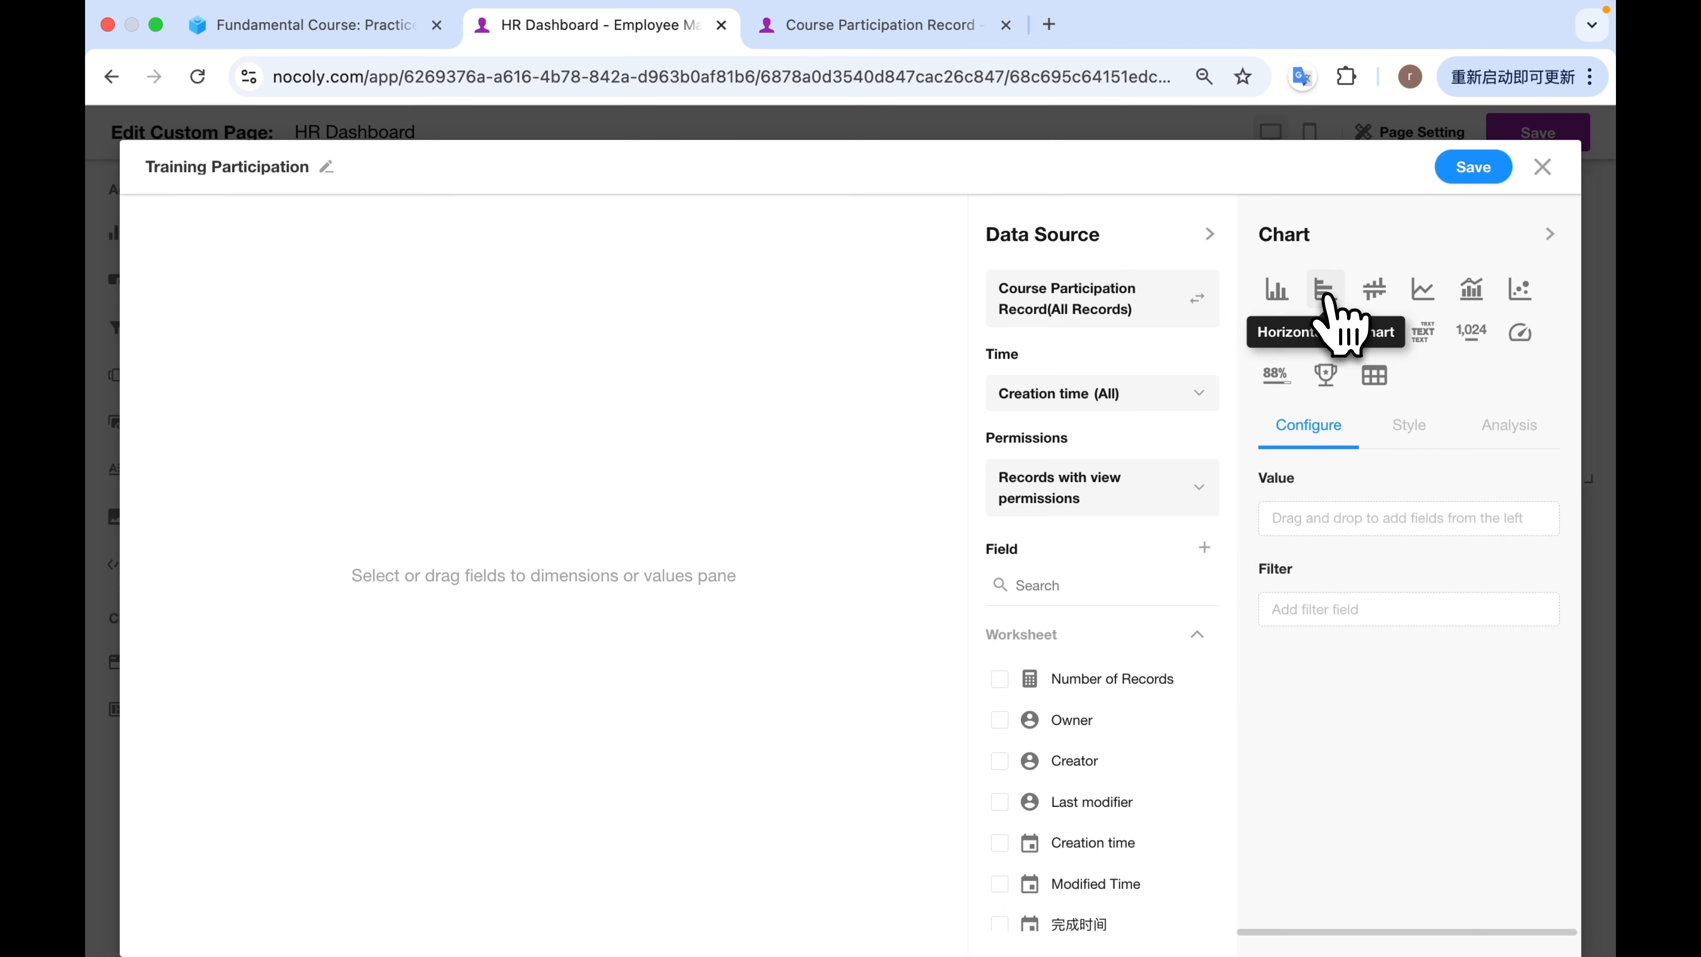
# Make it a horizontal bar chart with Course on the Y-axis and Number of Records on the X-axis.
pyautogui.click(1326, 297)
pyautogui.scroll(-5, 1085, 670)
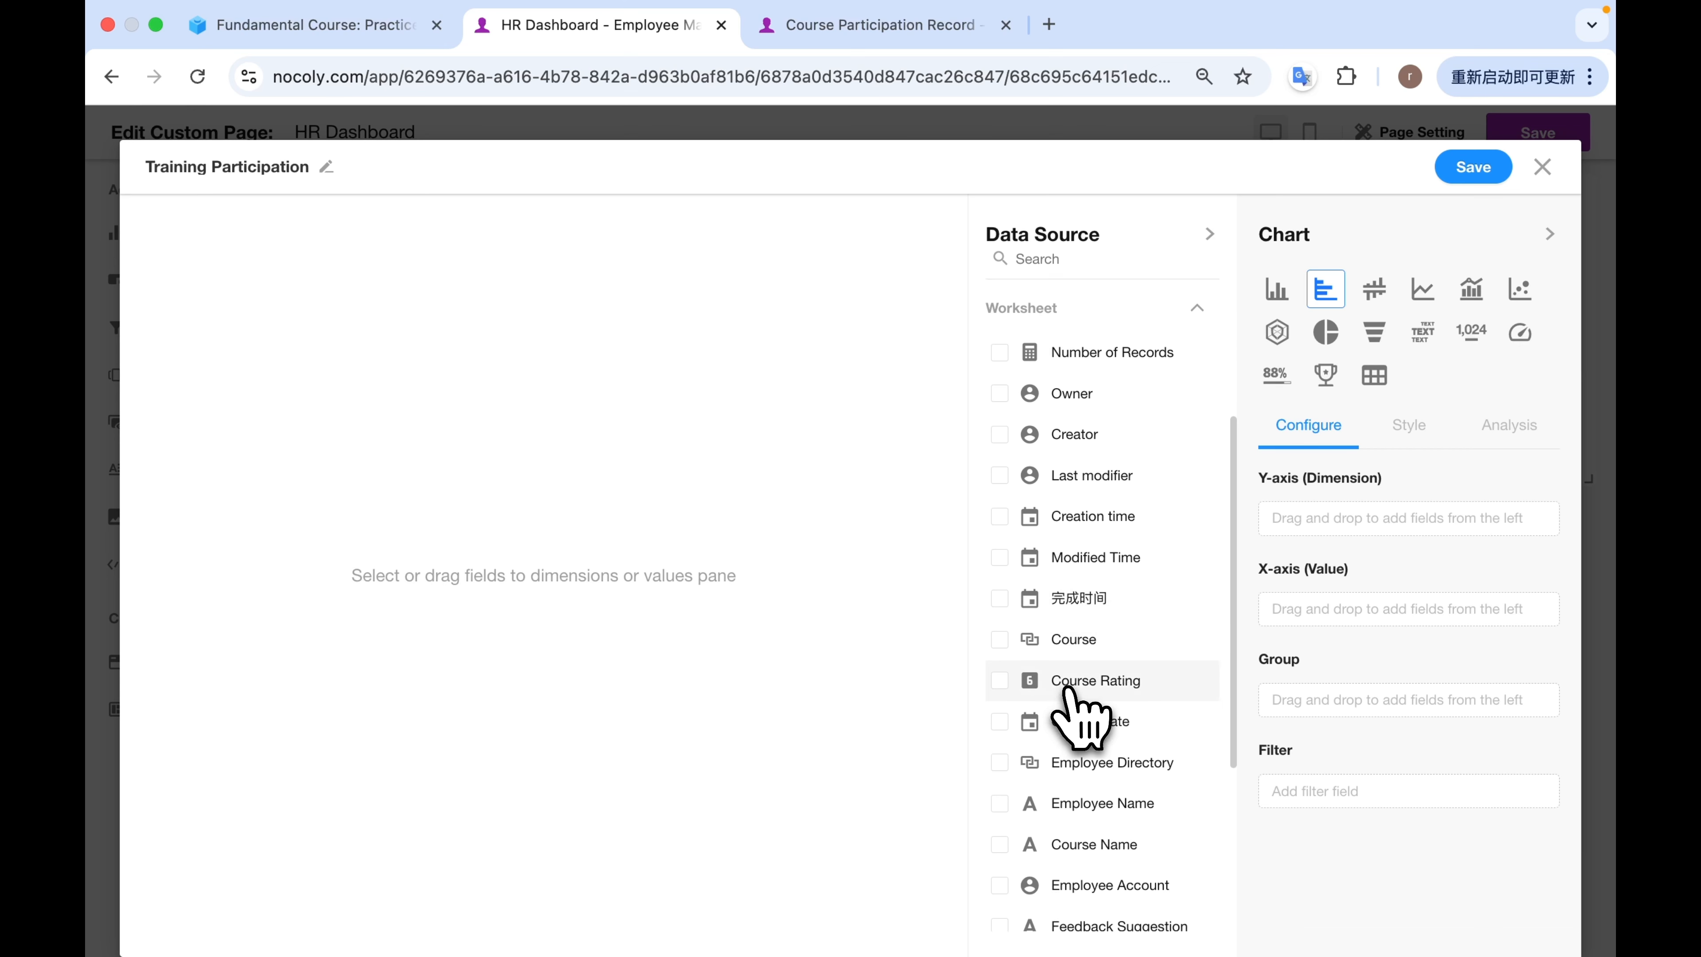
pyautogui.moveTo(1005, 645); pyautogui.dragTo(1300, 526)
pyautogui.scroll(3, 1138, 615)
pyautogui.moveTo(1025, 539); pyautogui.dragTo(1330, 624)
pyautogui.scroll(2, 1108, 646)
# Sort the training participation chart by Number of Records in descending order (9 - 1) and save it.
pyautogui.click(936, 226)
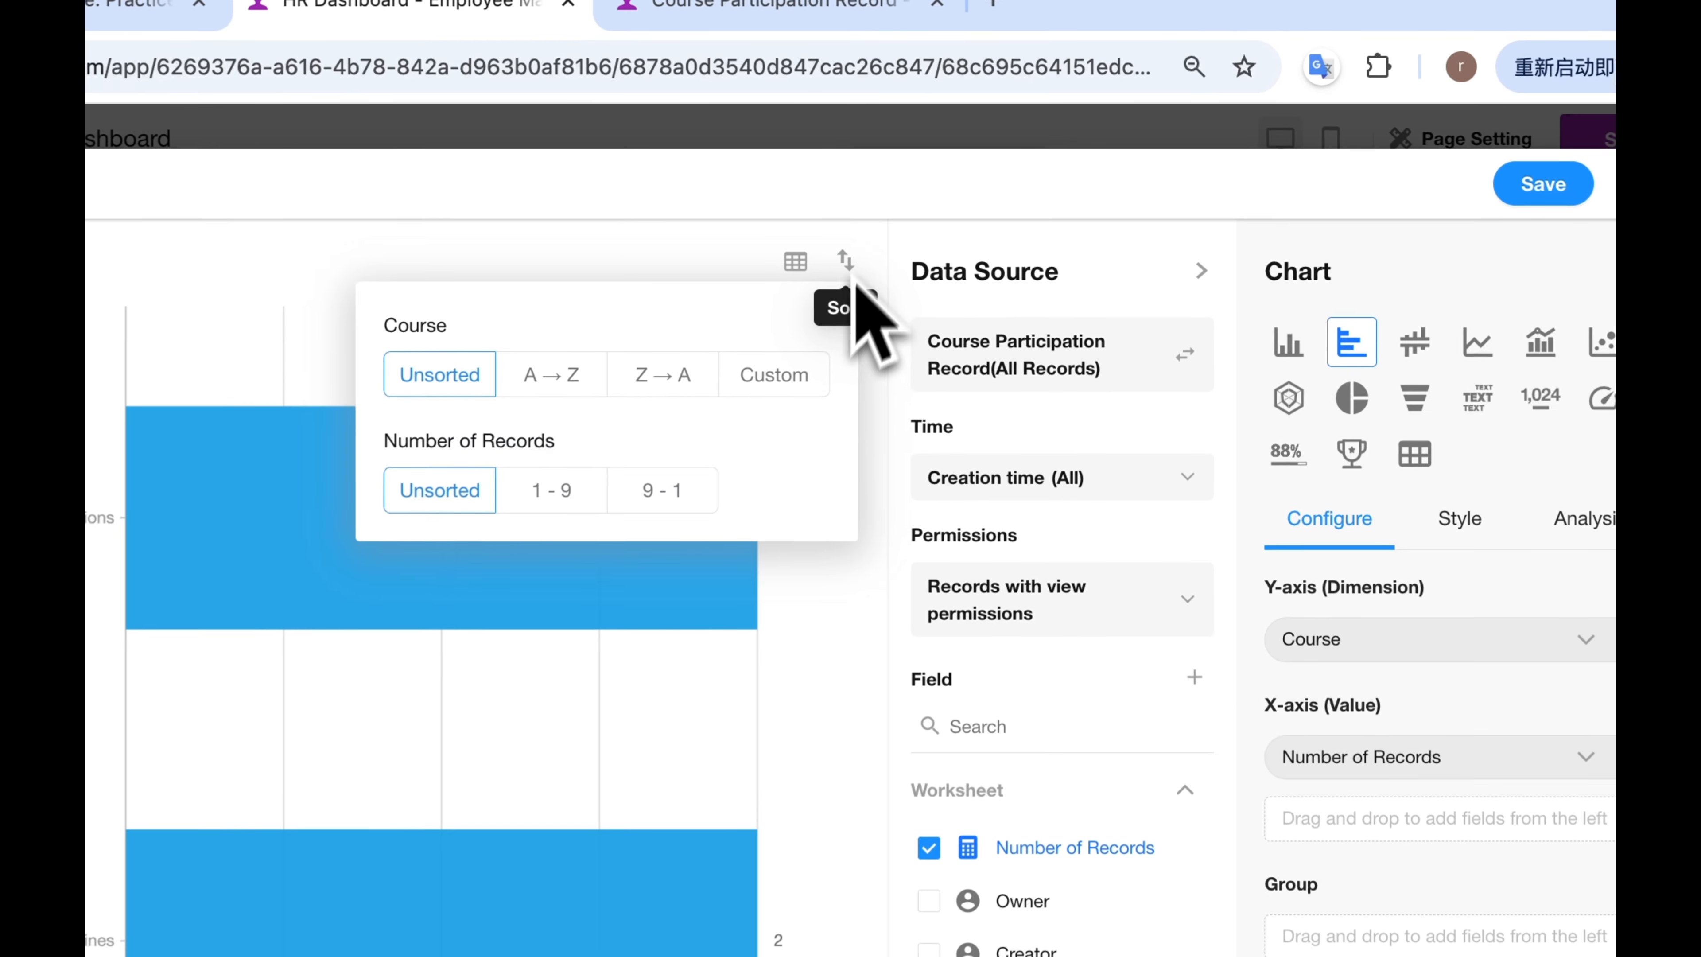
pyautogui.click(660, 491)
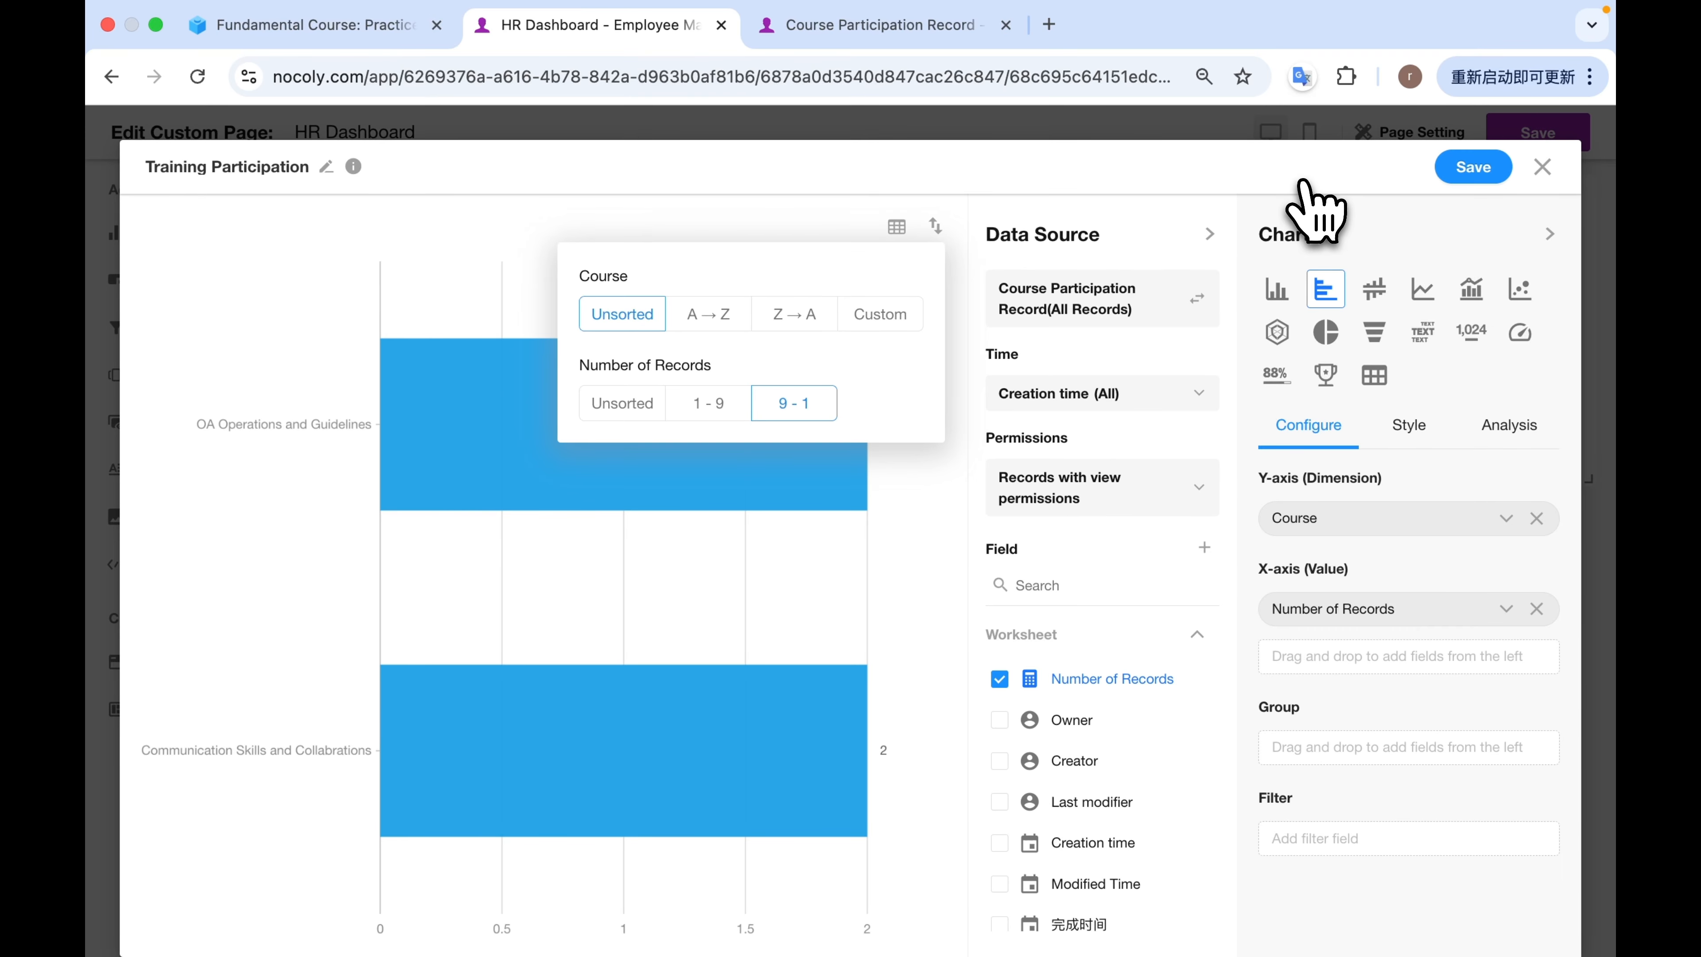
pyautogui.click(1460, 171)
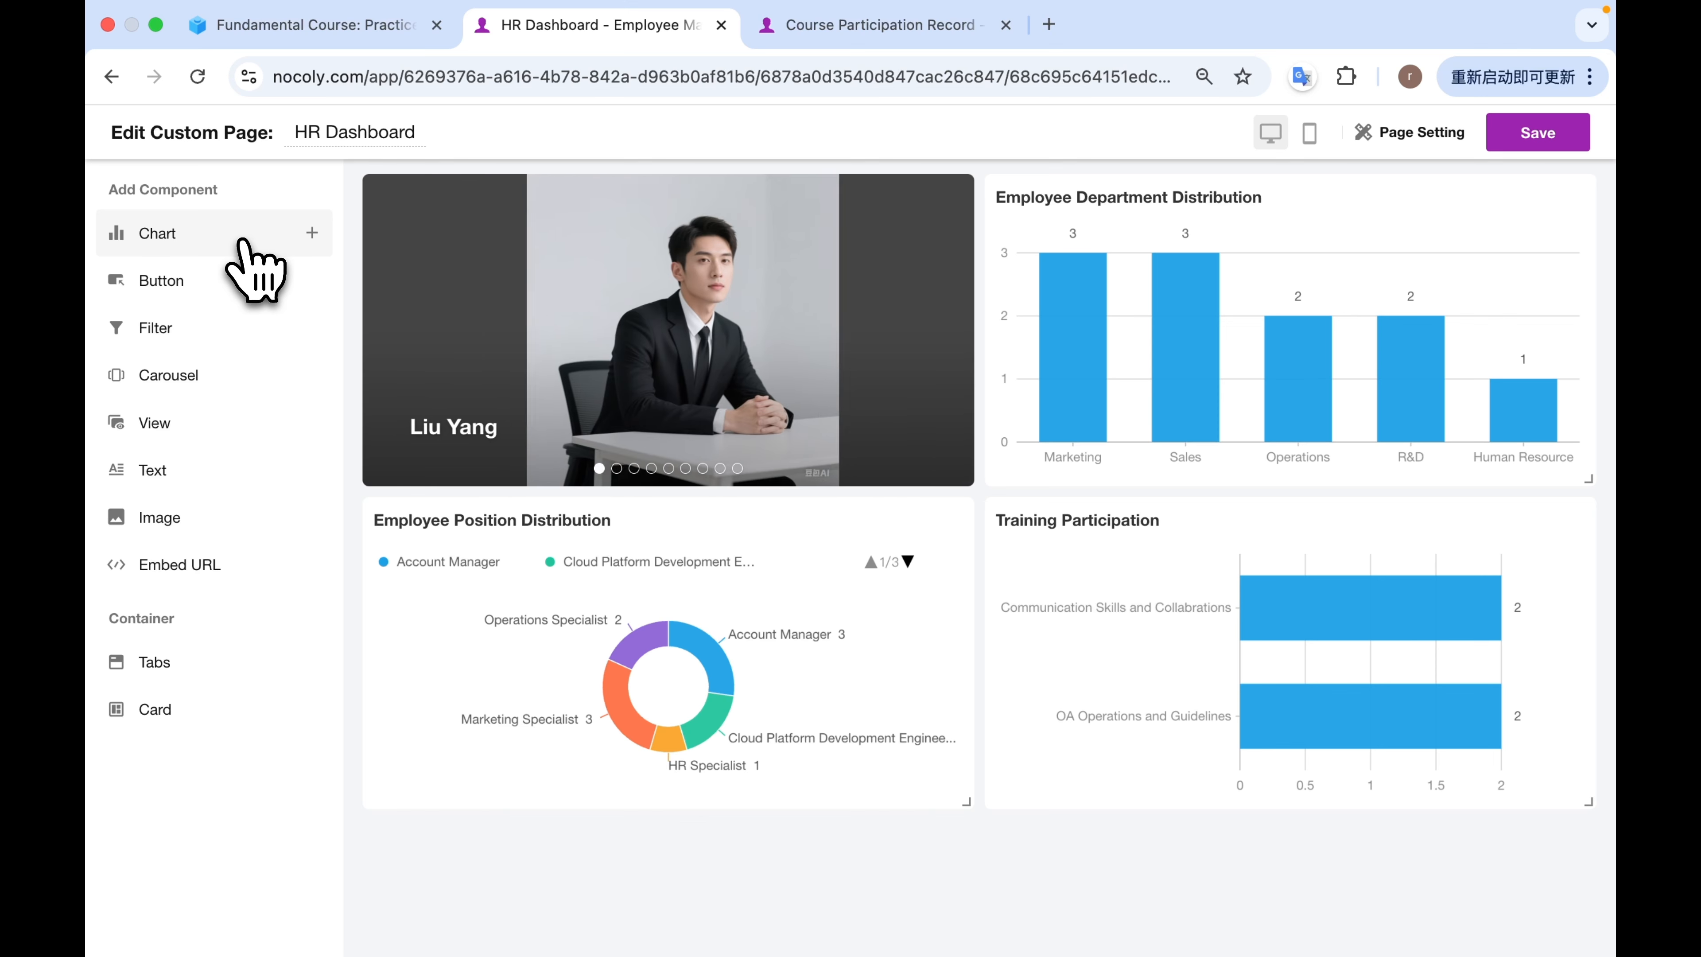
# Add another chart based on all records of the Course Participation Record worksheet and name it Training Satisfaction Analysis.
pyautogui.click(244, 242)
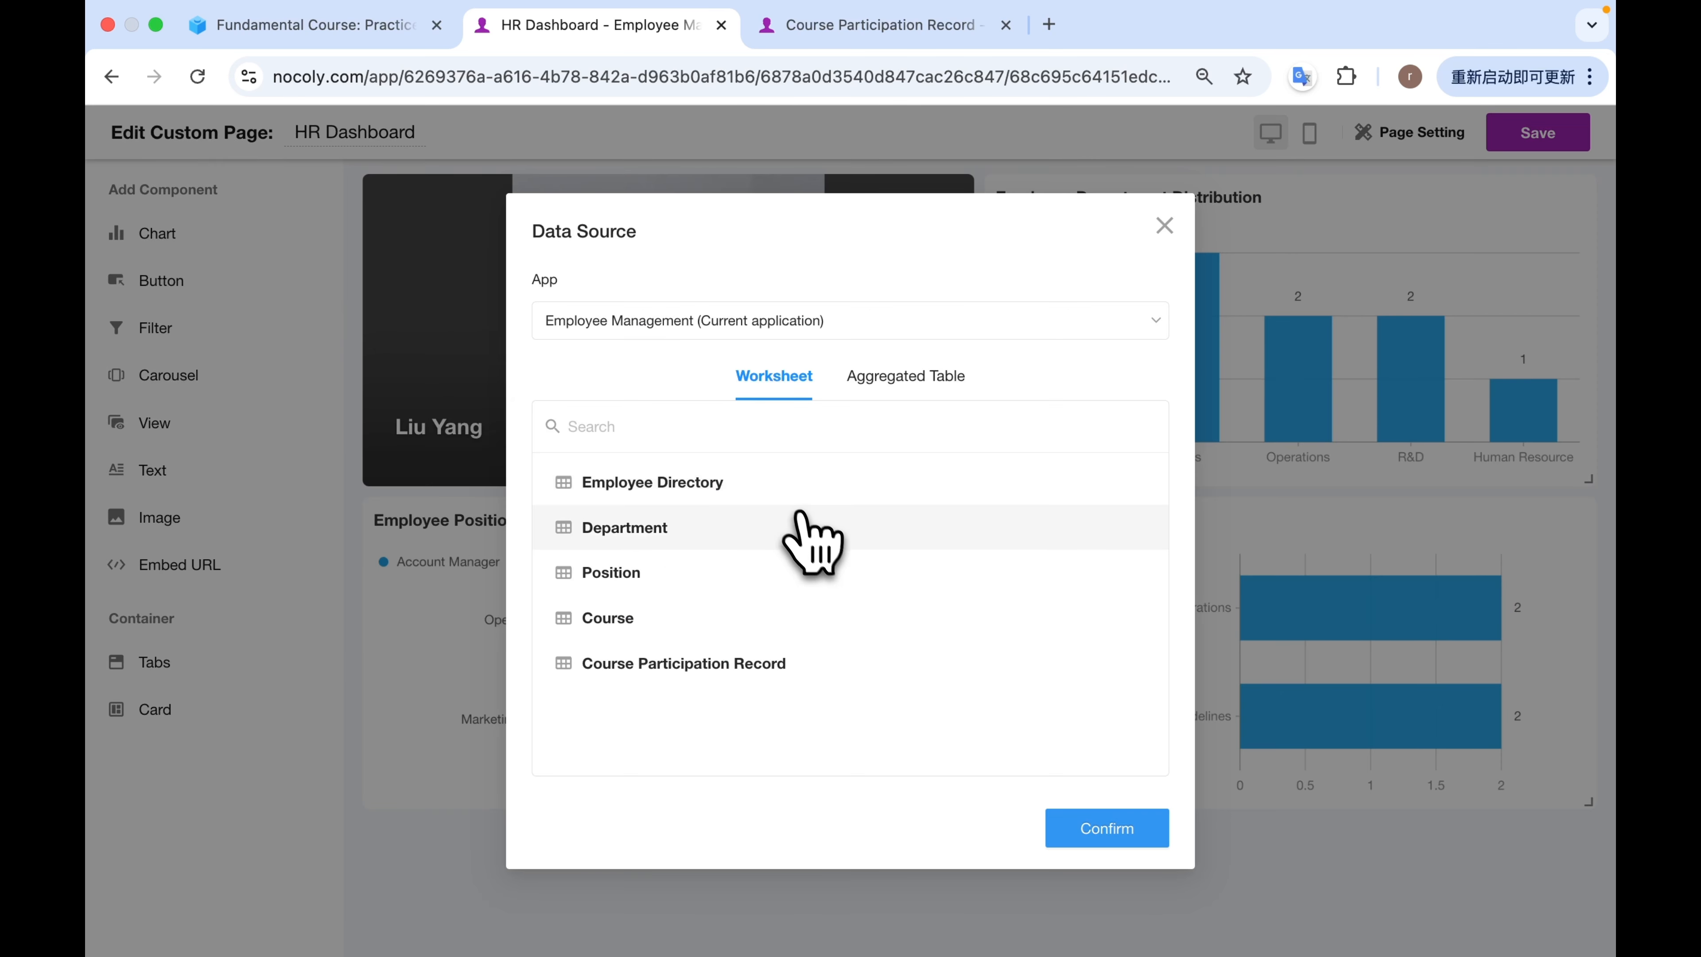
pyautogui.click(796, 666)
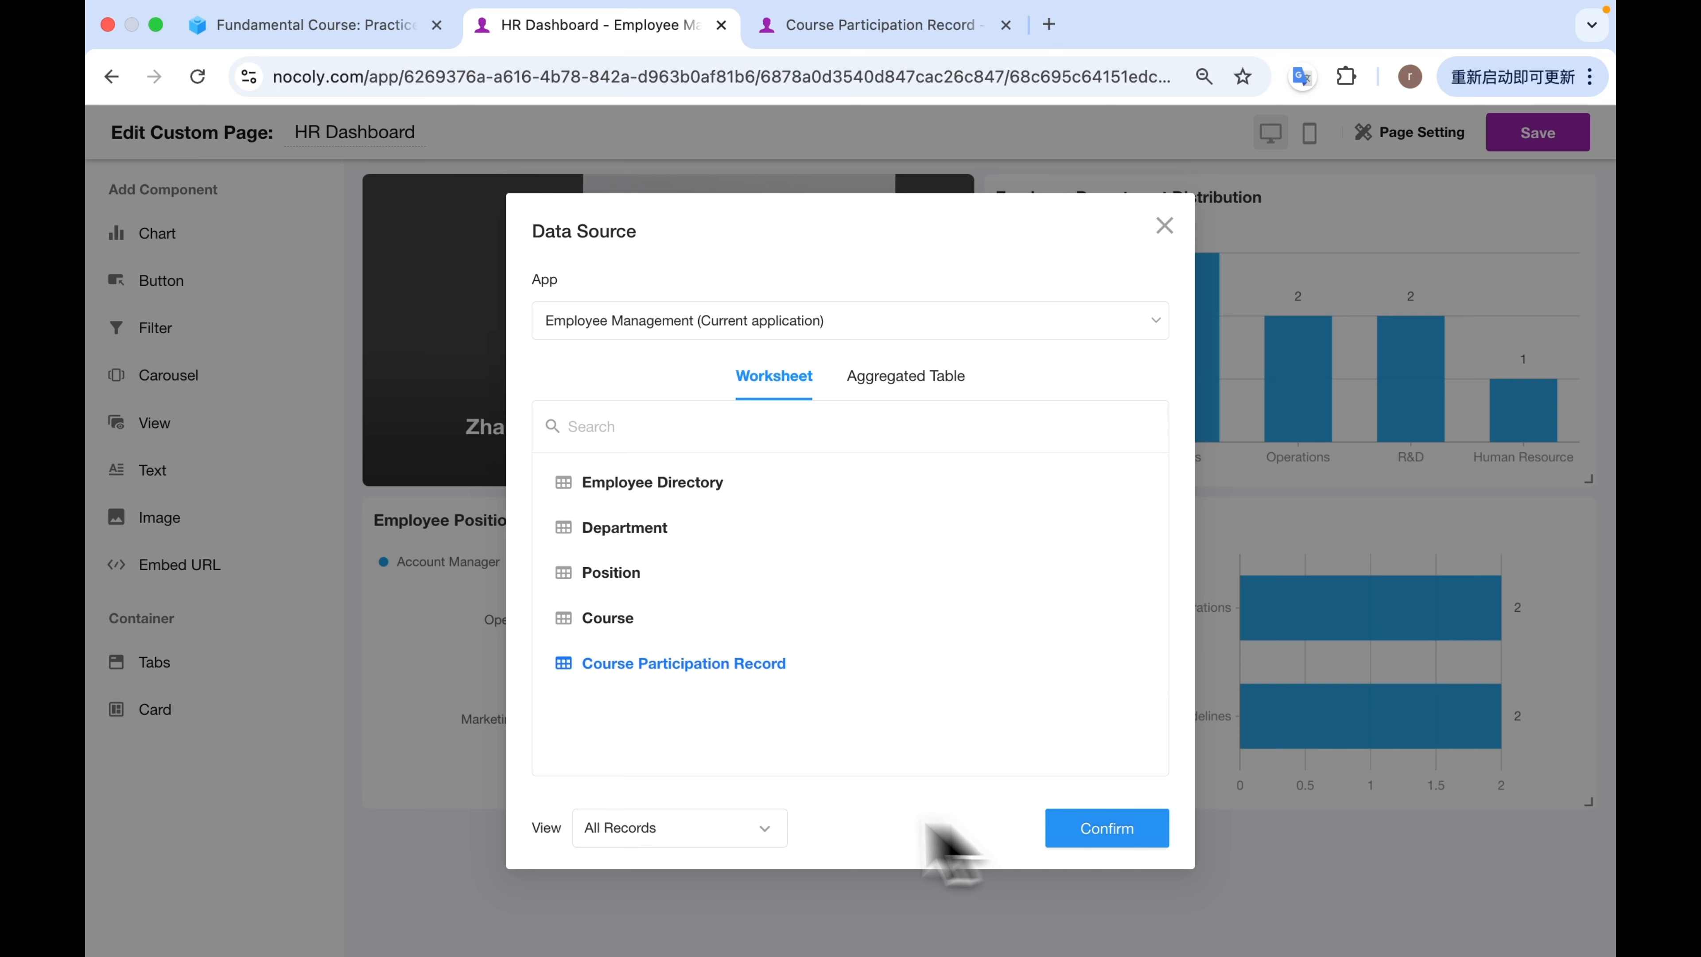
pyautogui.click(1095, 830)
pyautogui.doubleClick(284, 167)
pyautogui.write('Training Satisfaction Analysis')
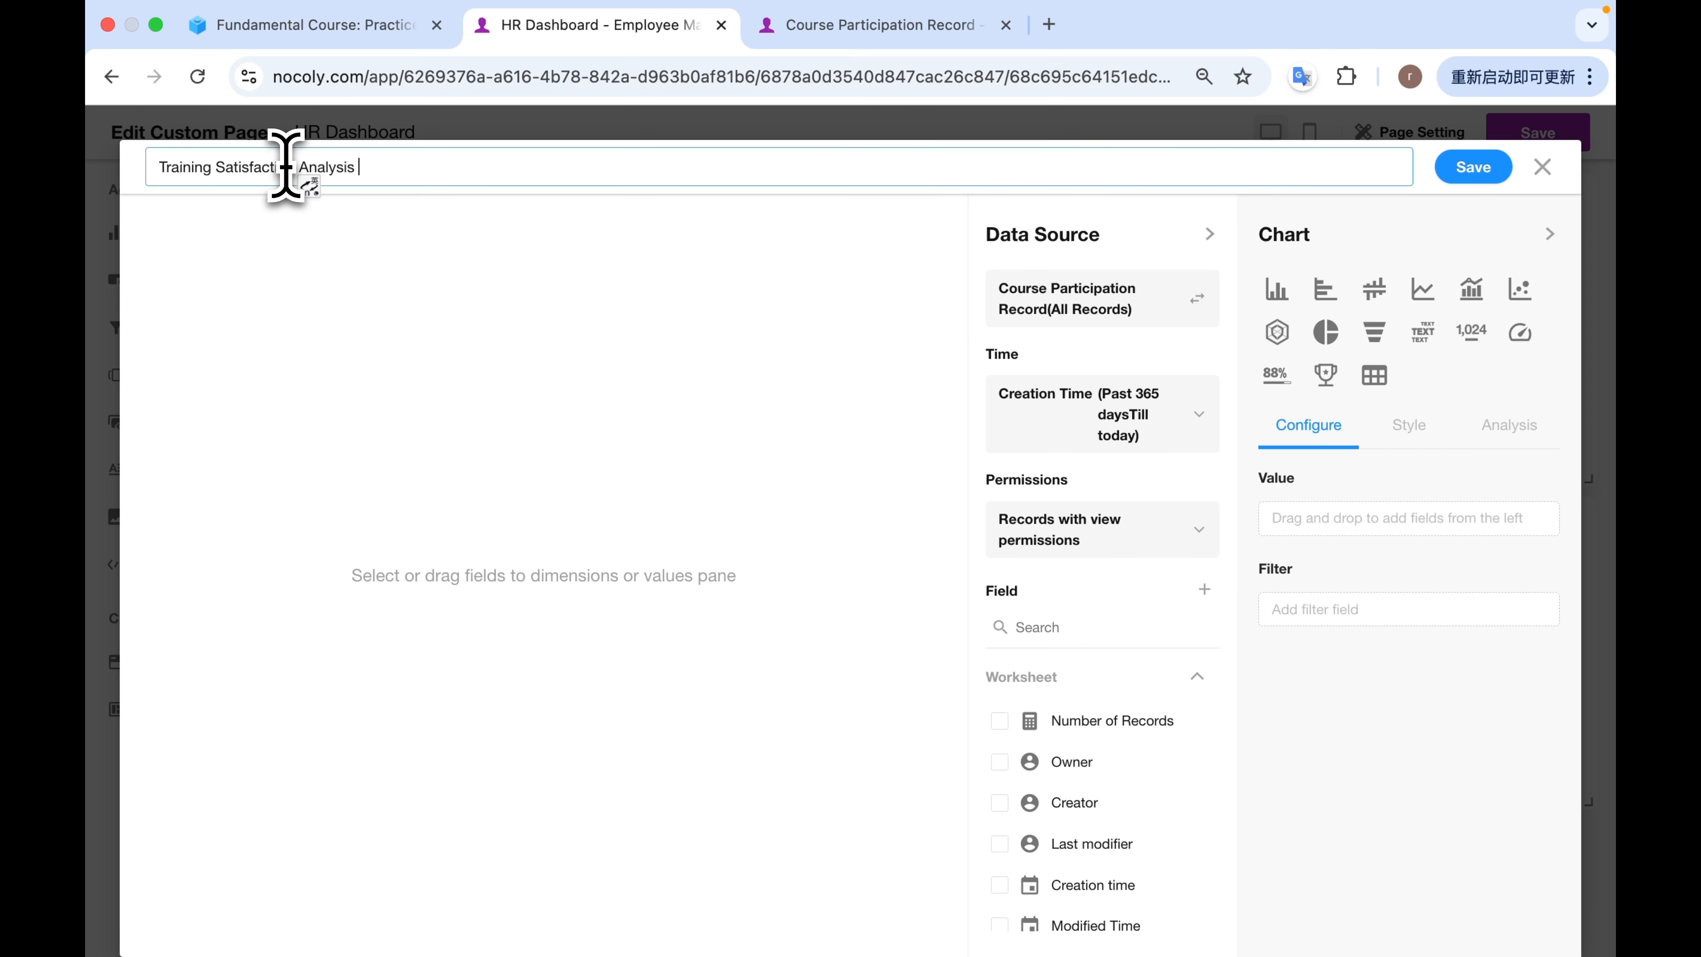
# Set the creation time range of the Training Satisfaction Analysis chart to All.
pyautogui.click(1158, 428)
pyautogui.click(771, 583)
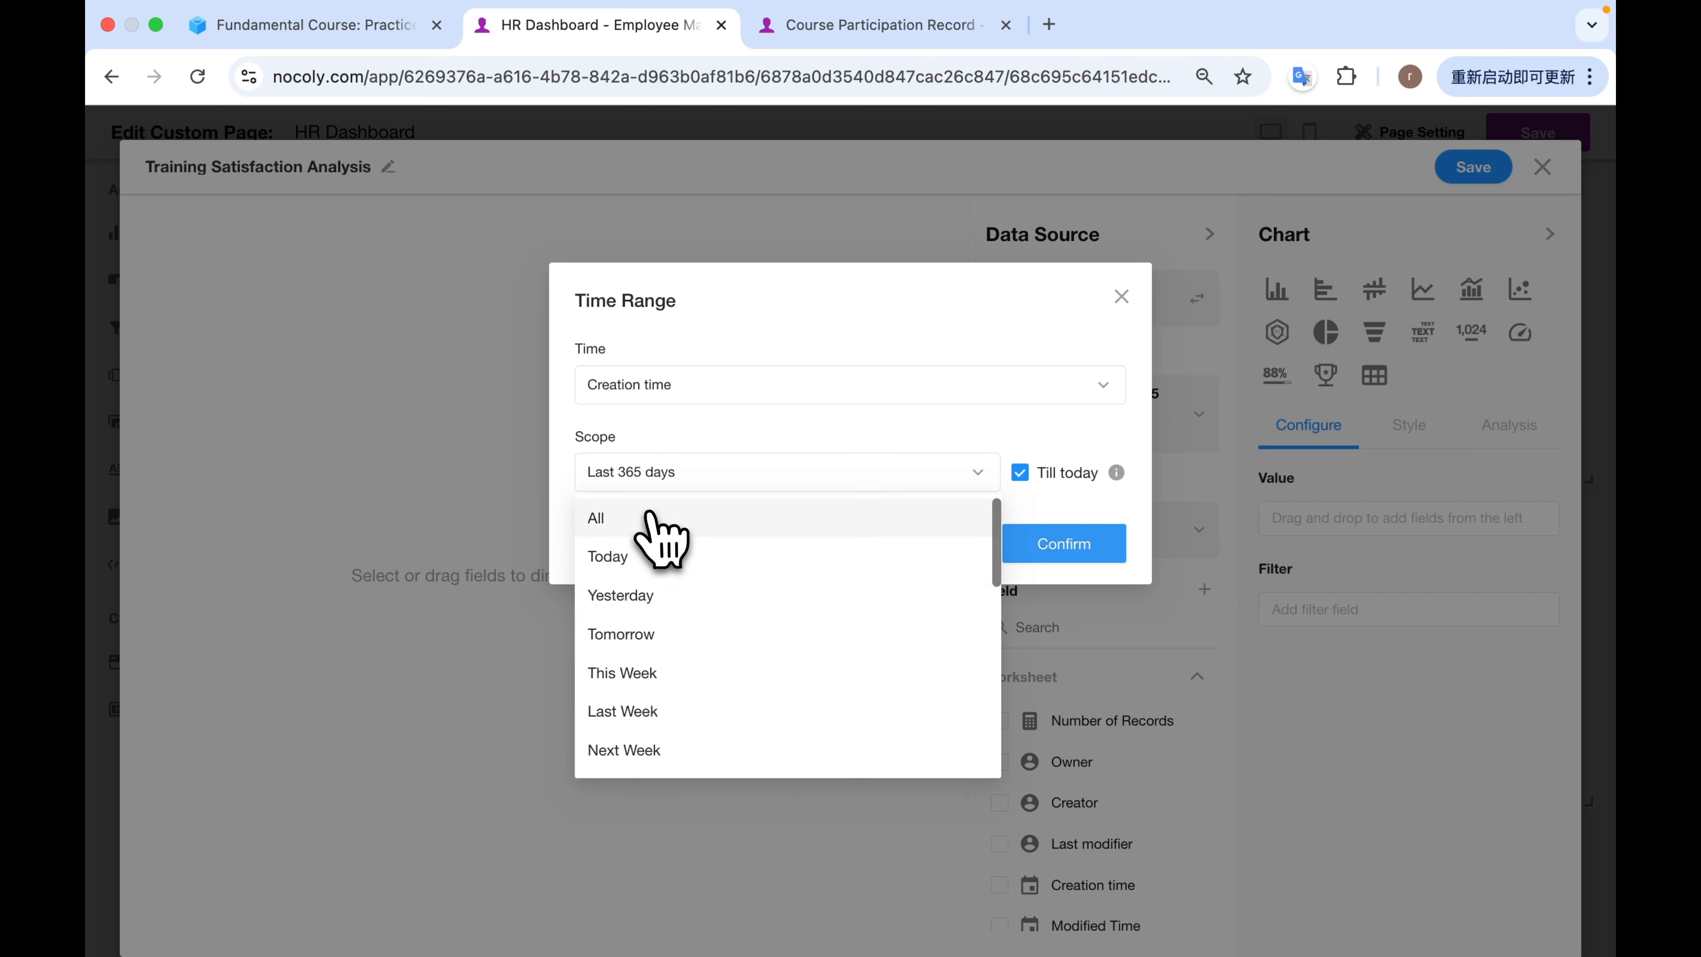
pyautogui.click(649, 518)
pyautogui.click(1065, 648)
# Make it a ranking chart with Course as the dimension and Course Rating as the progress indicator.
pyautogui.click(1328, 377)
pyautogui.scroll(-5, 1138, 603)
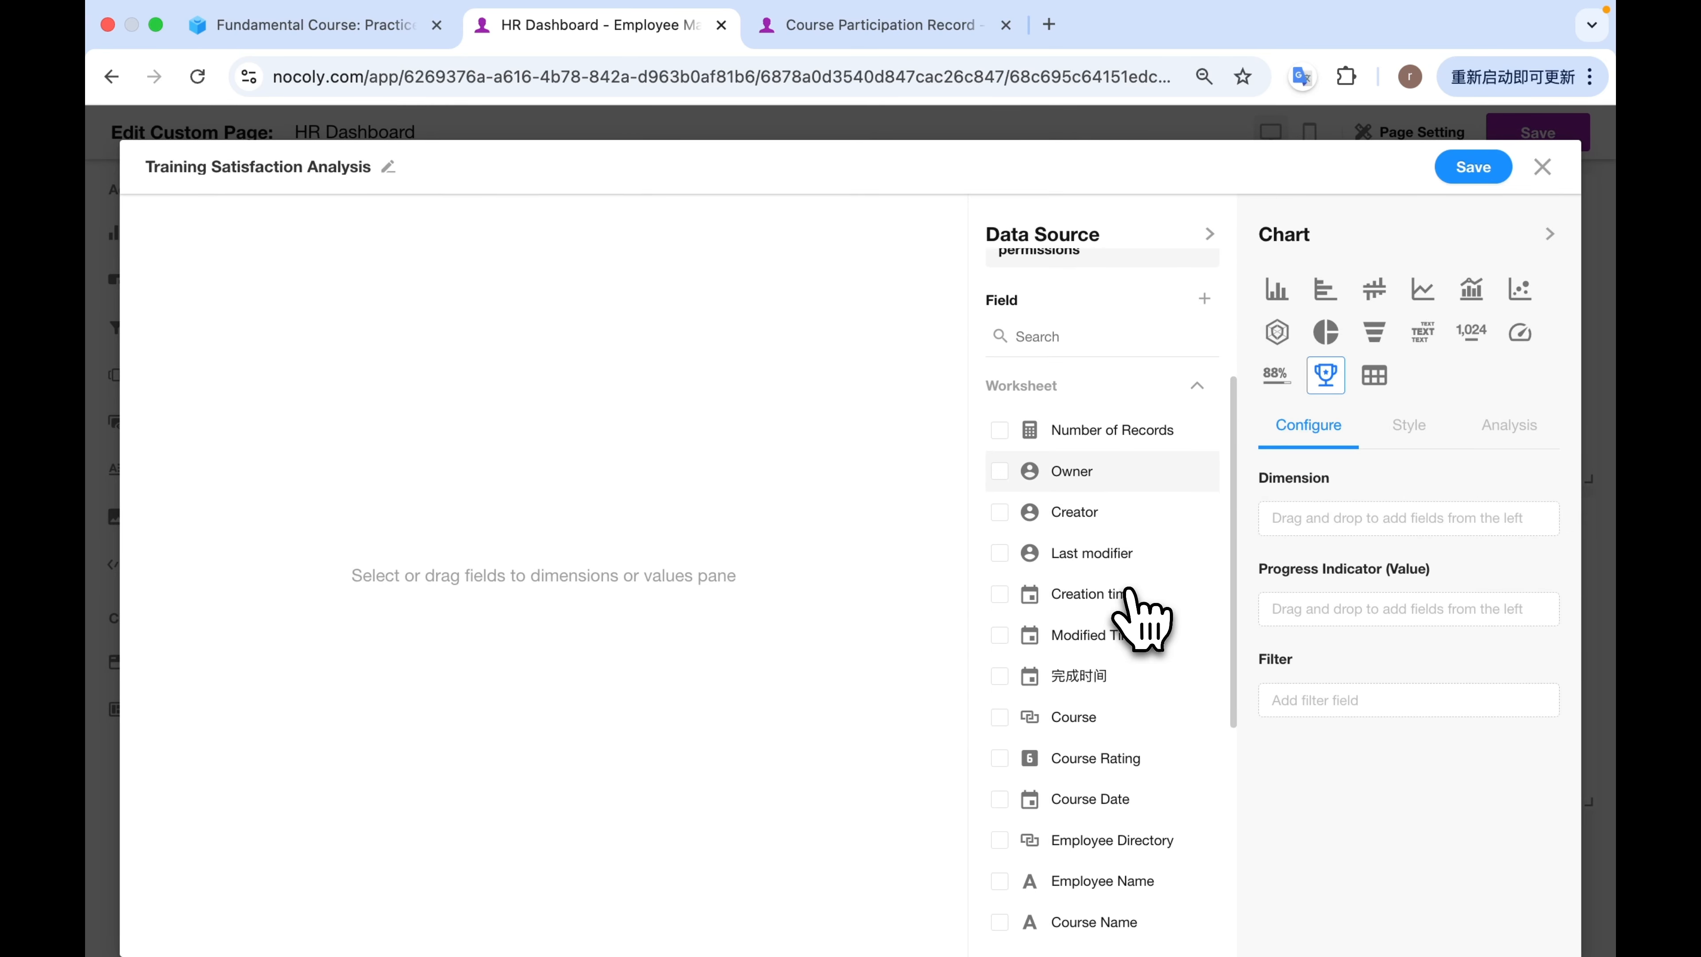
pyautogui.scroll(-3, 1131, 591)
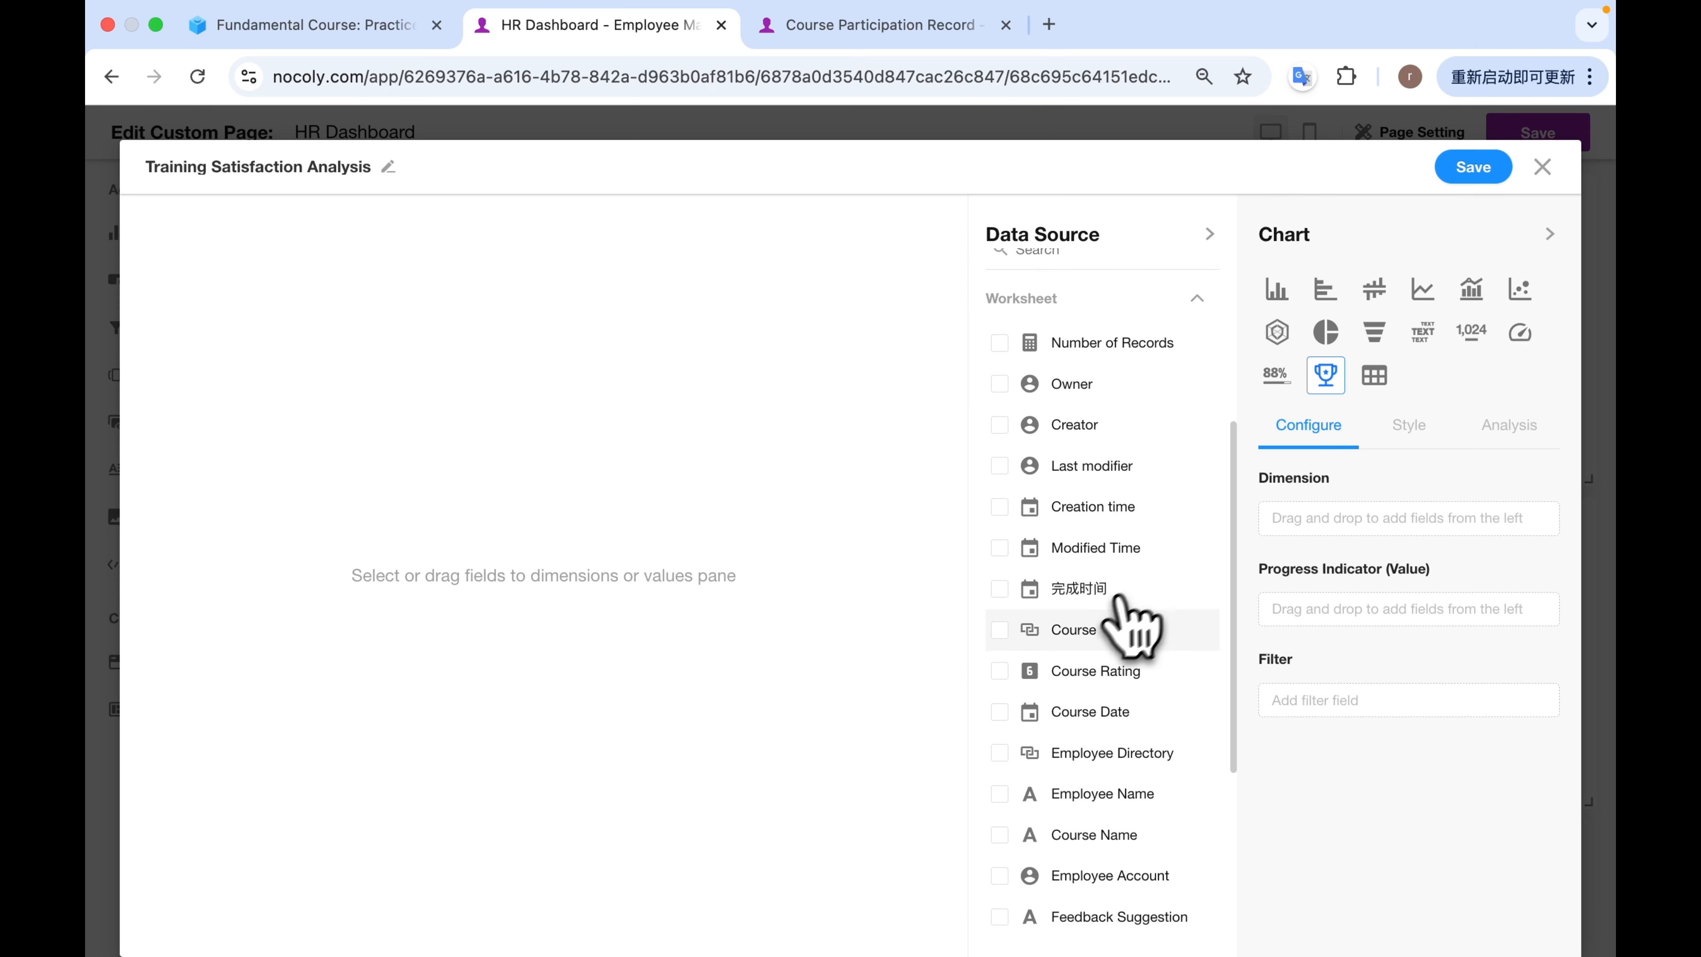
pyautogui.moveTo(1008, 635); pyautogui.dragTo(1322, 529)
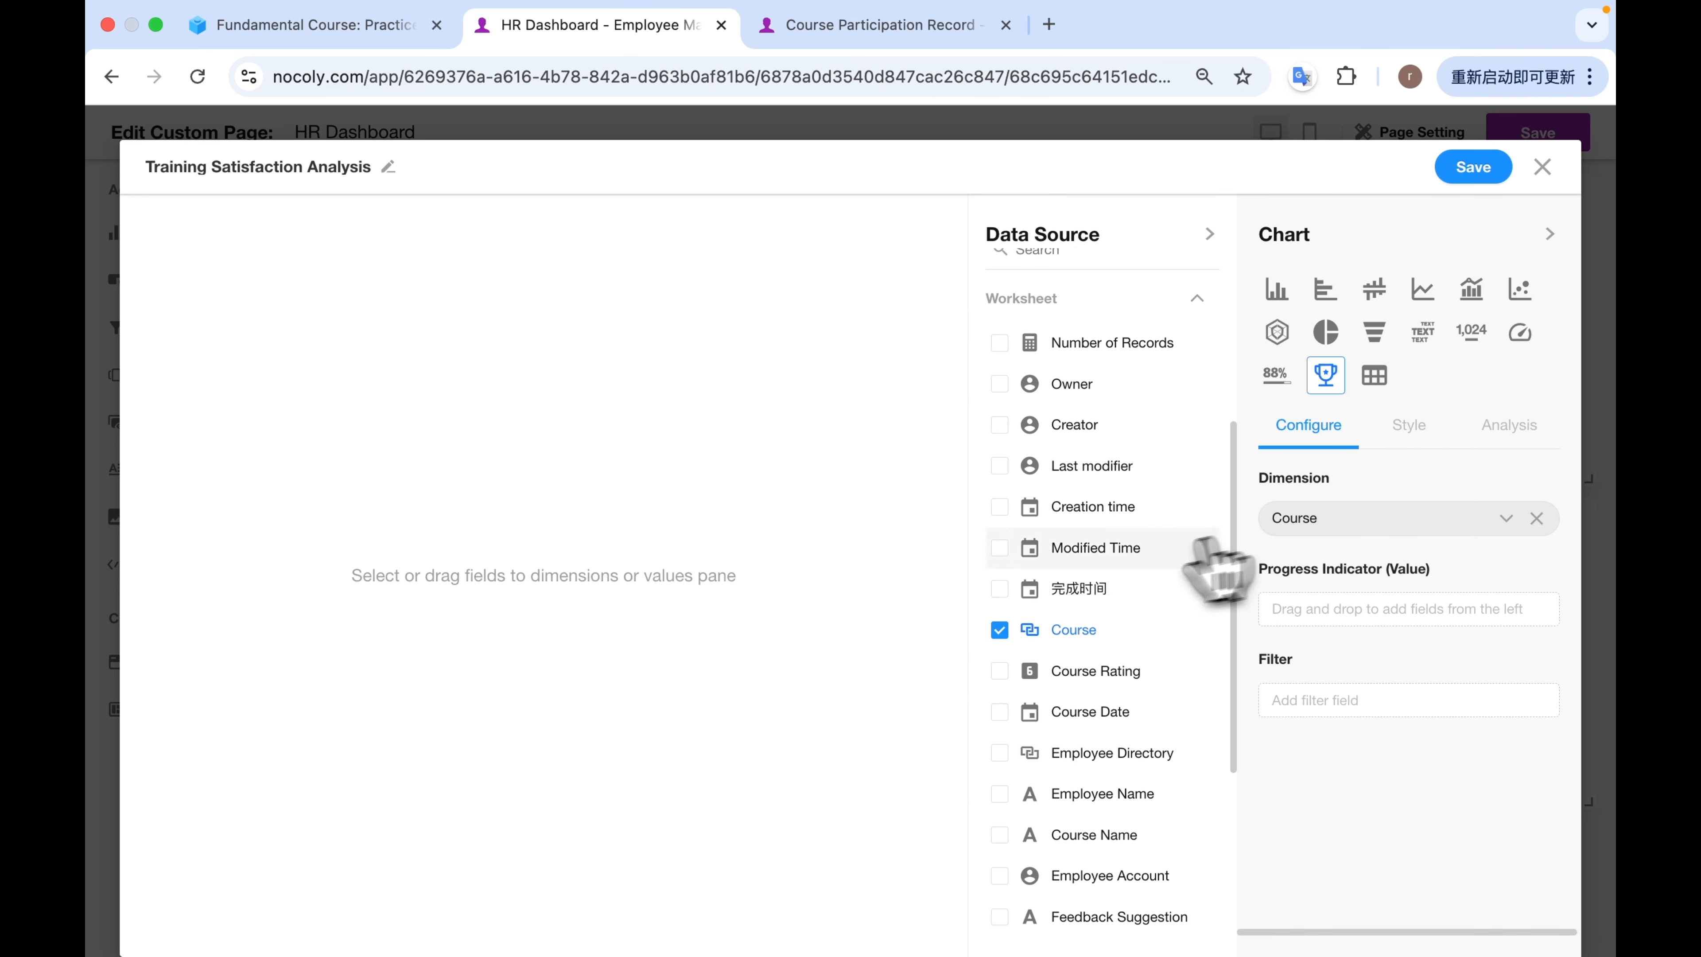
pyautogui.moveTo(1000, 680); pyautogui.dragTo(1348, 665)
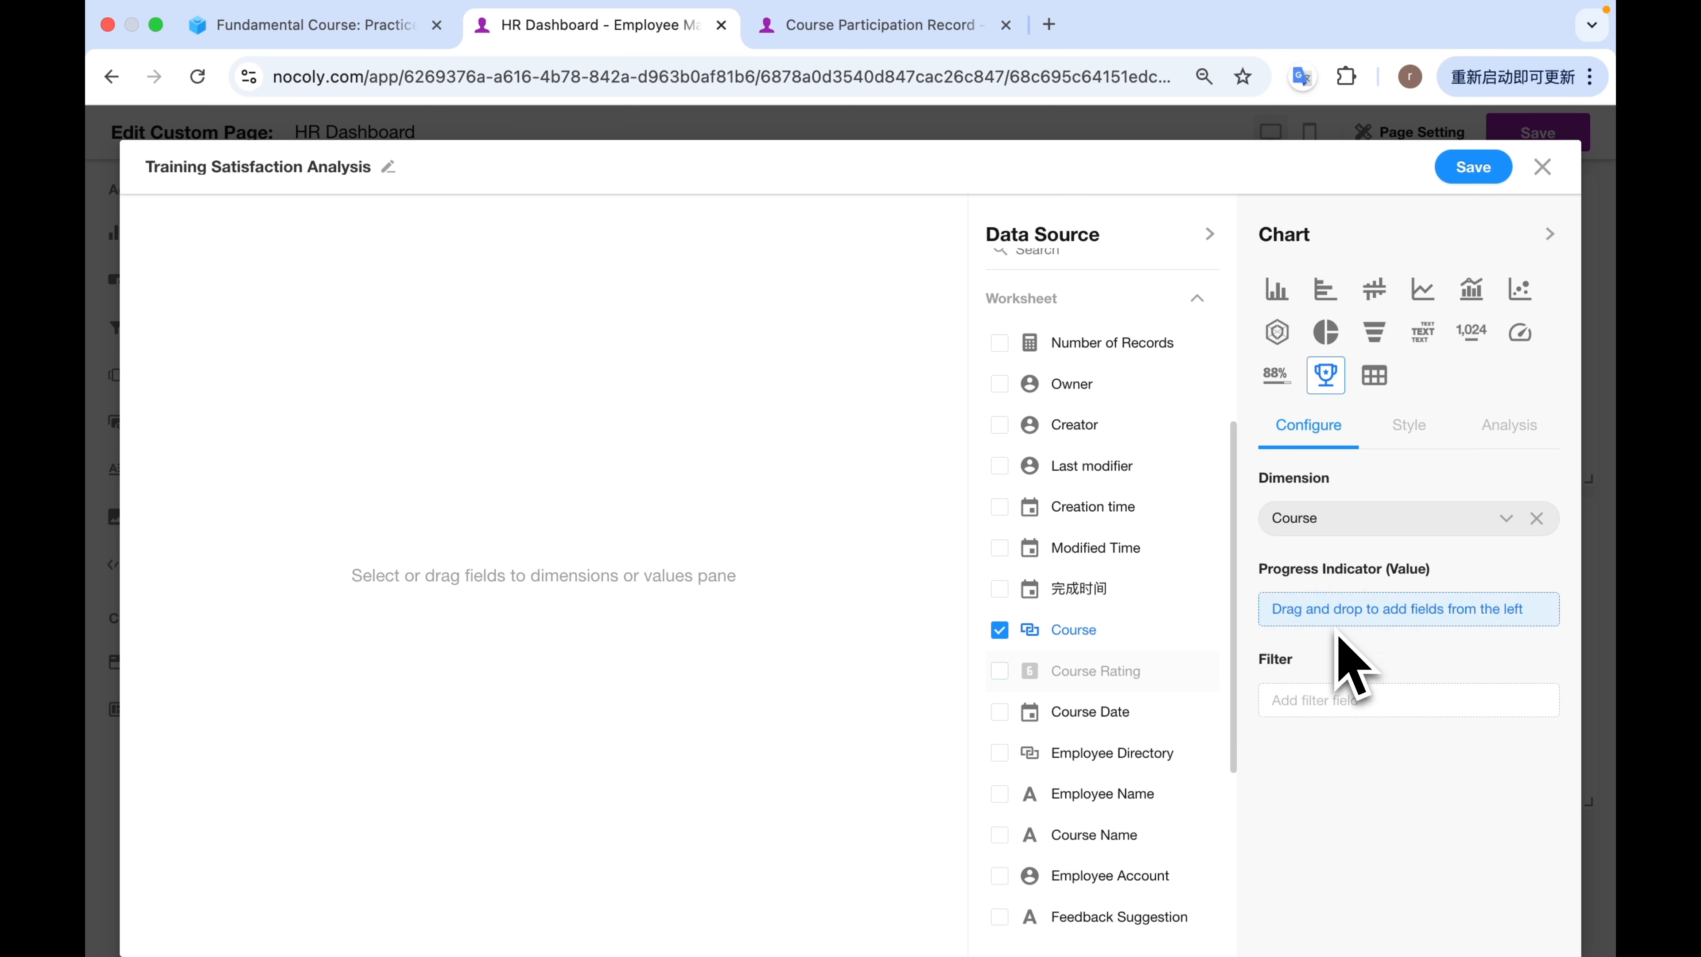
# Sort the training satisfaction ranking by Course Rating in descending order (9 - 1) and save it.
pyautogui.click(936, 226)
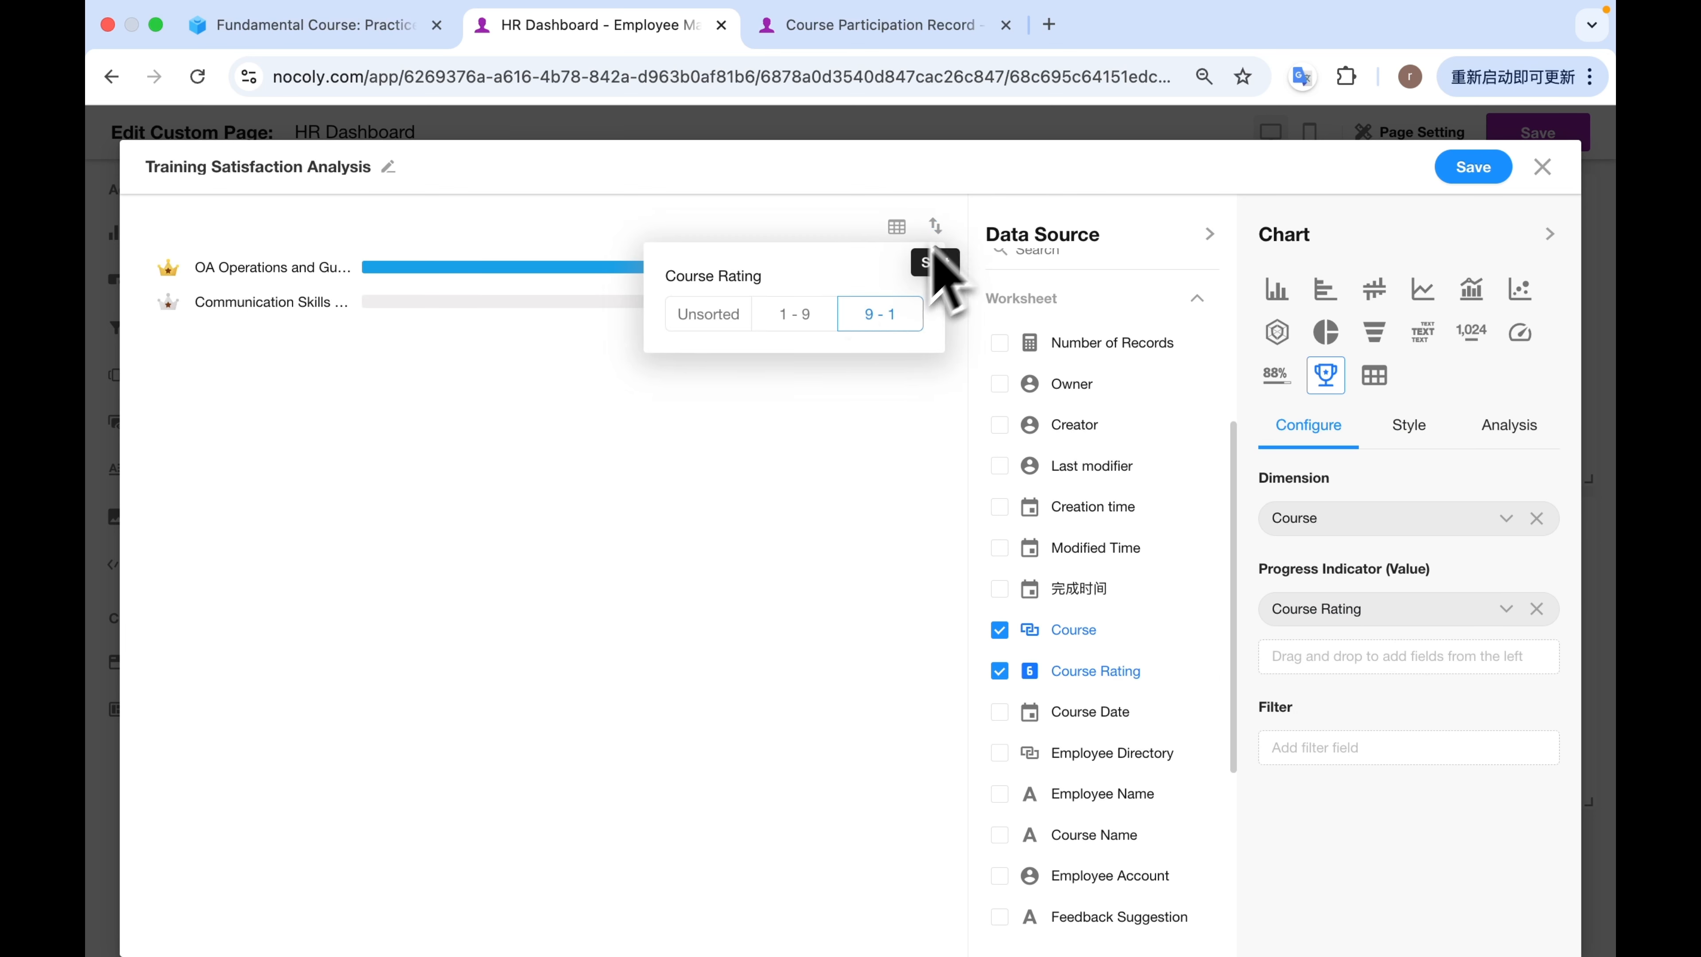
pyautogui.click(872, 320)
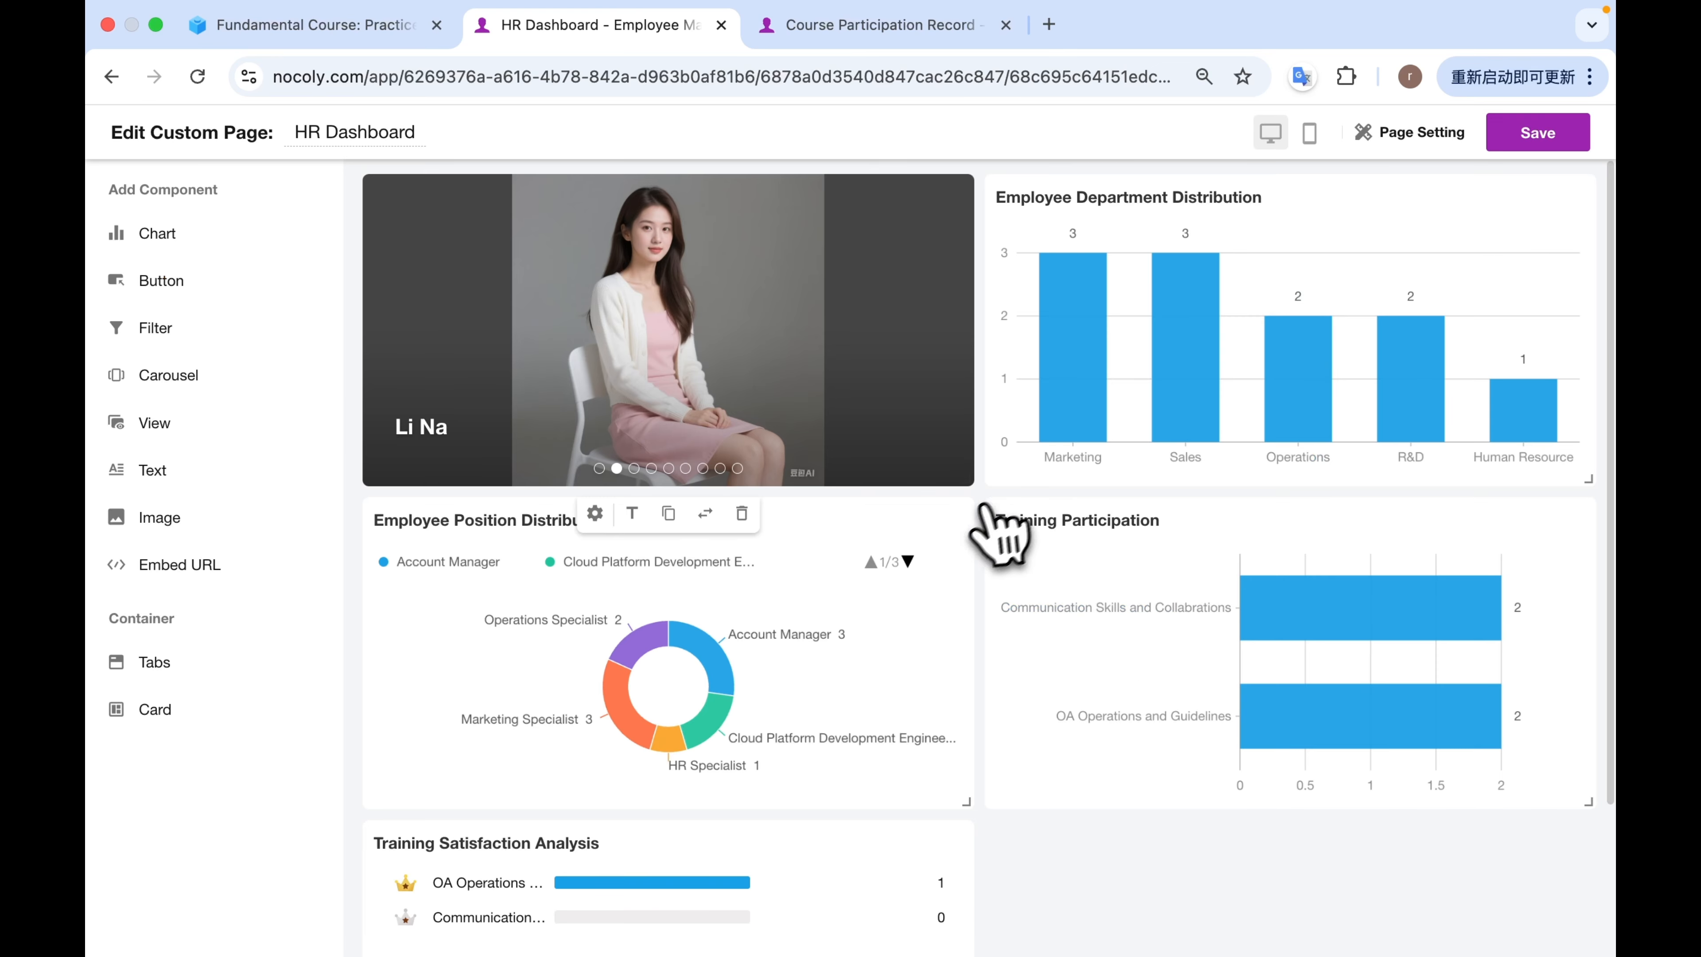
pyautogui.scroll(-3, 985, 530)
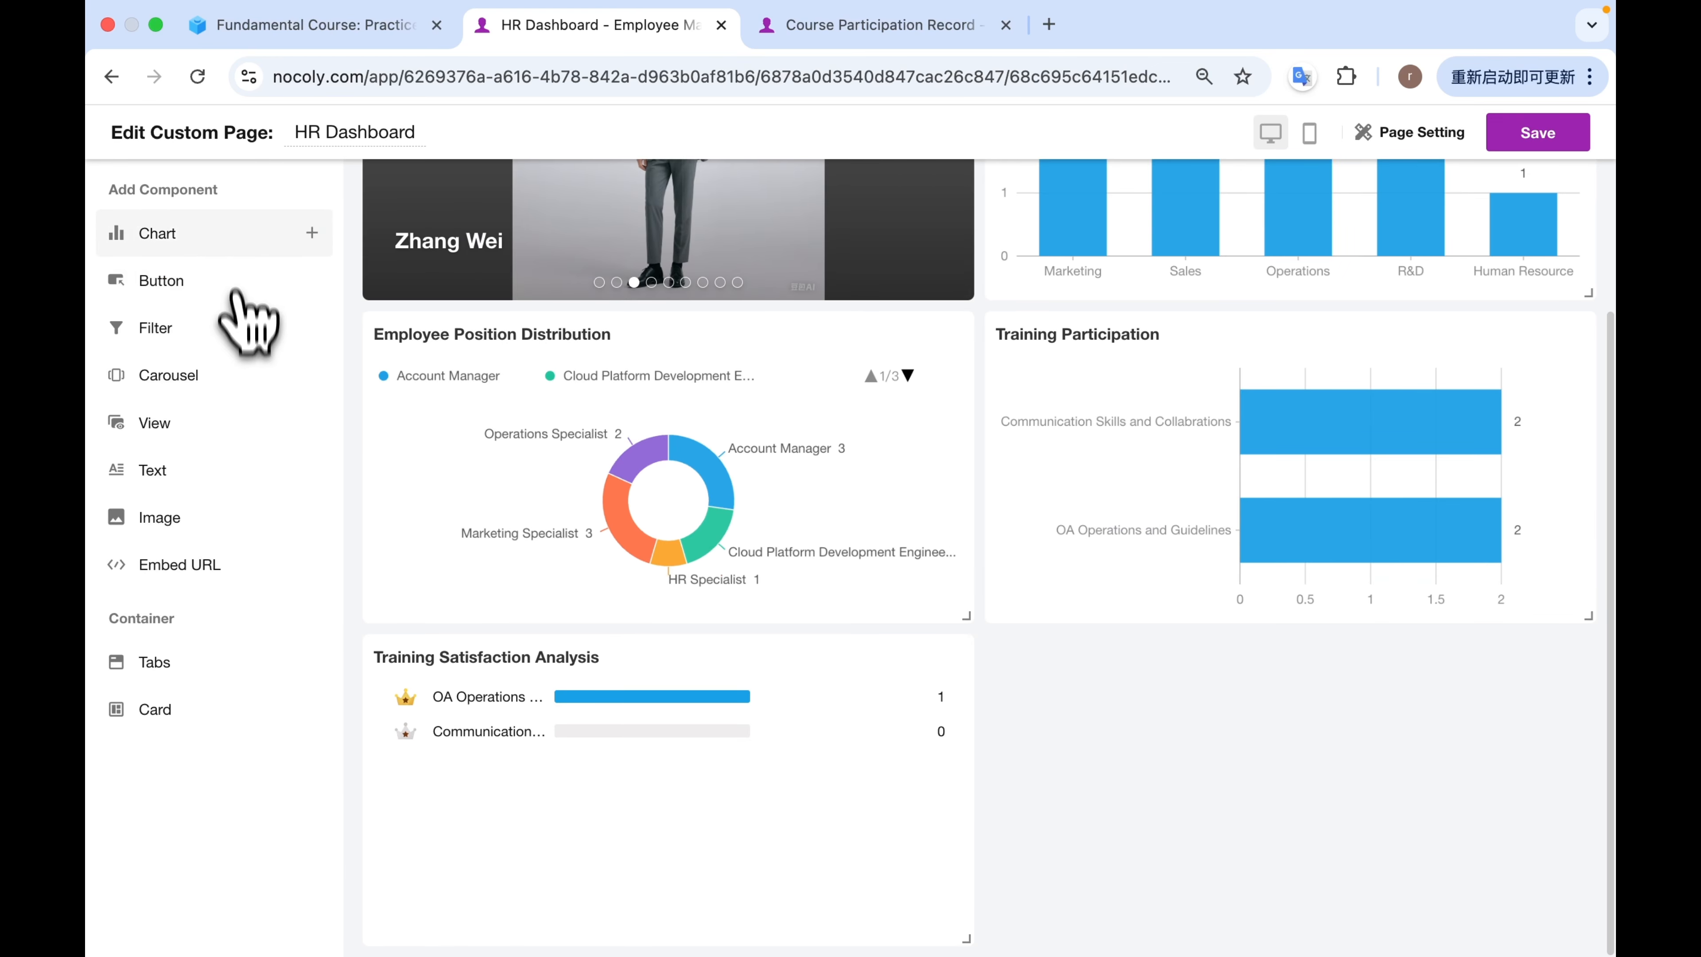
# Add a fifth chart based on the Active Employee view of the Employee Directory worksheet.
pyautogui.click(231, 254)
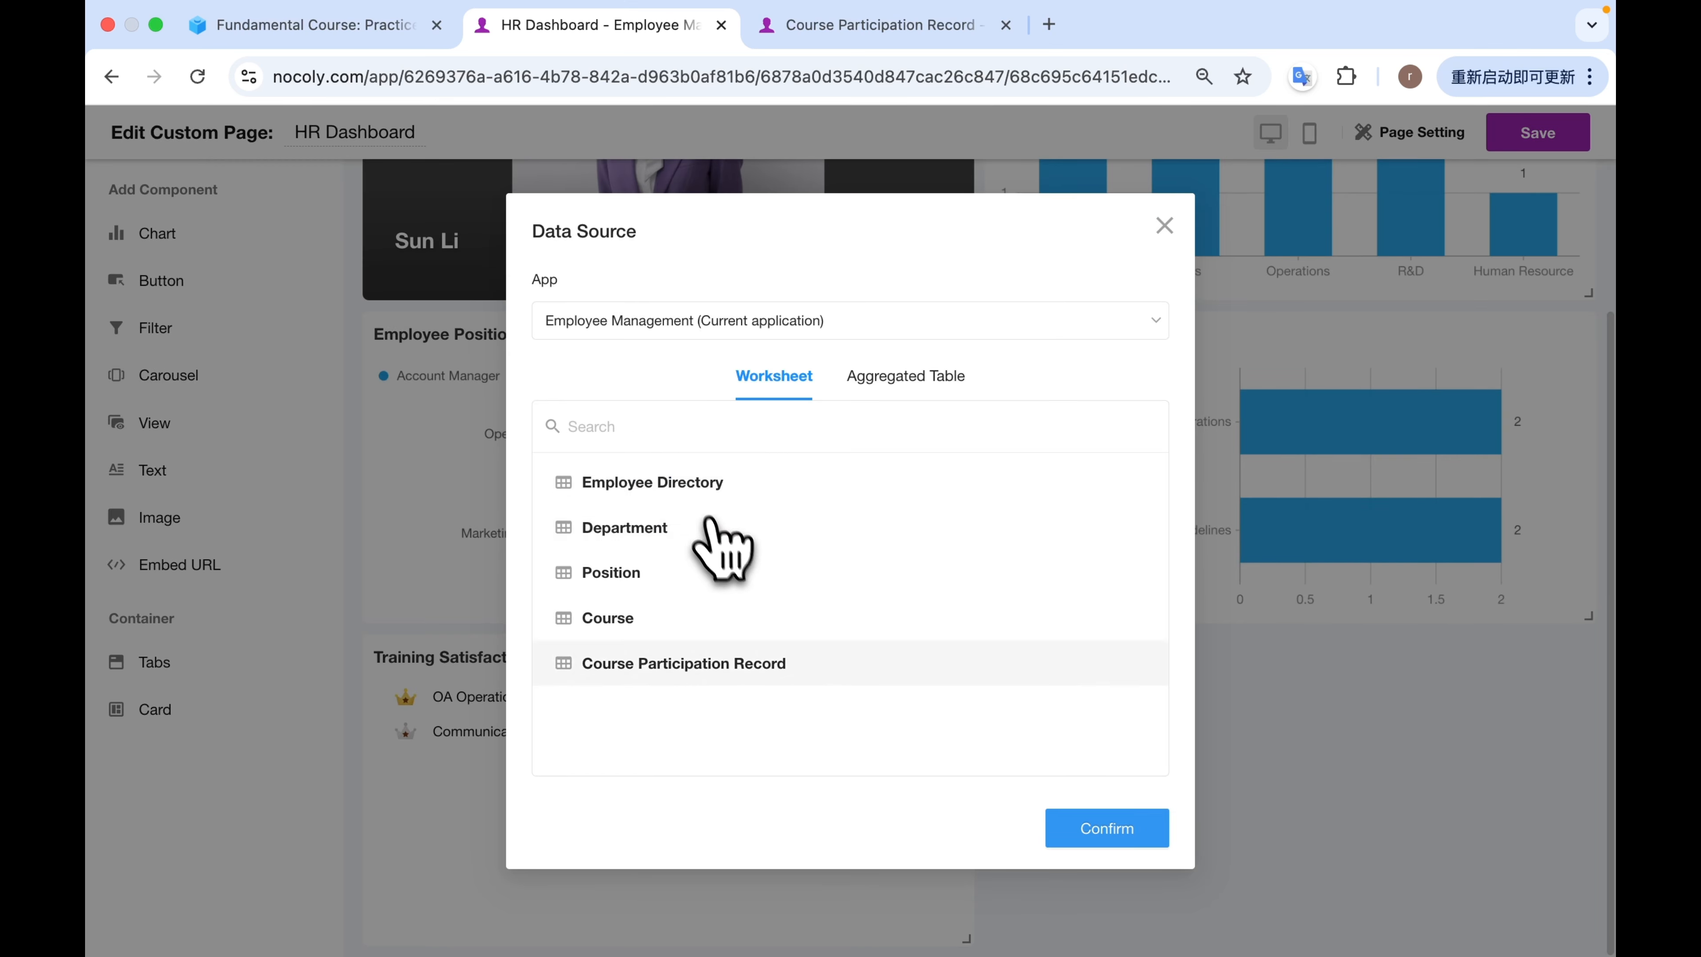
pyautogui.click(700, 484)
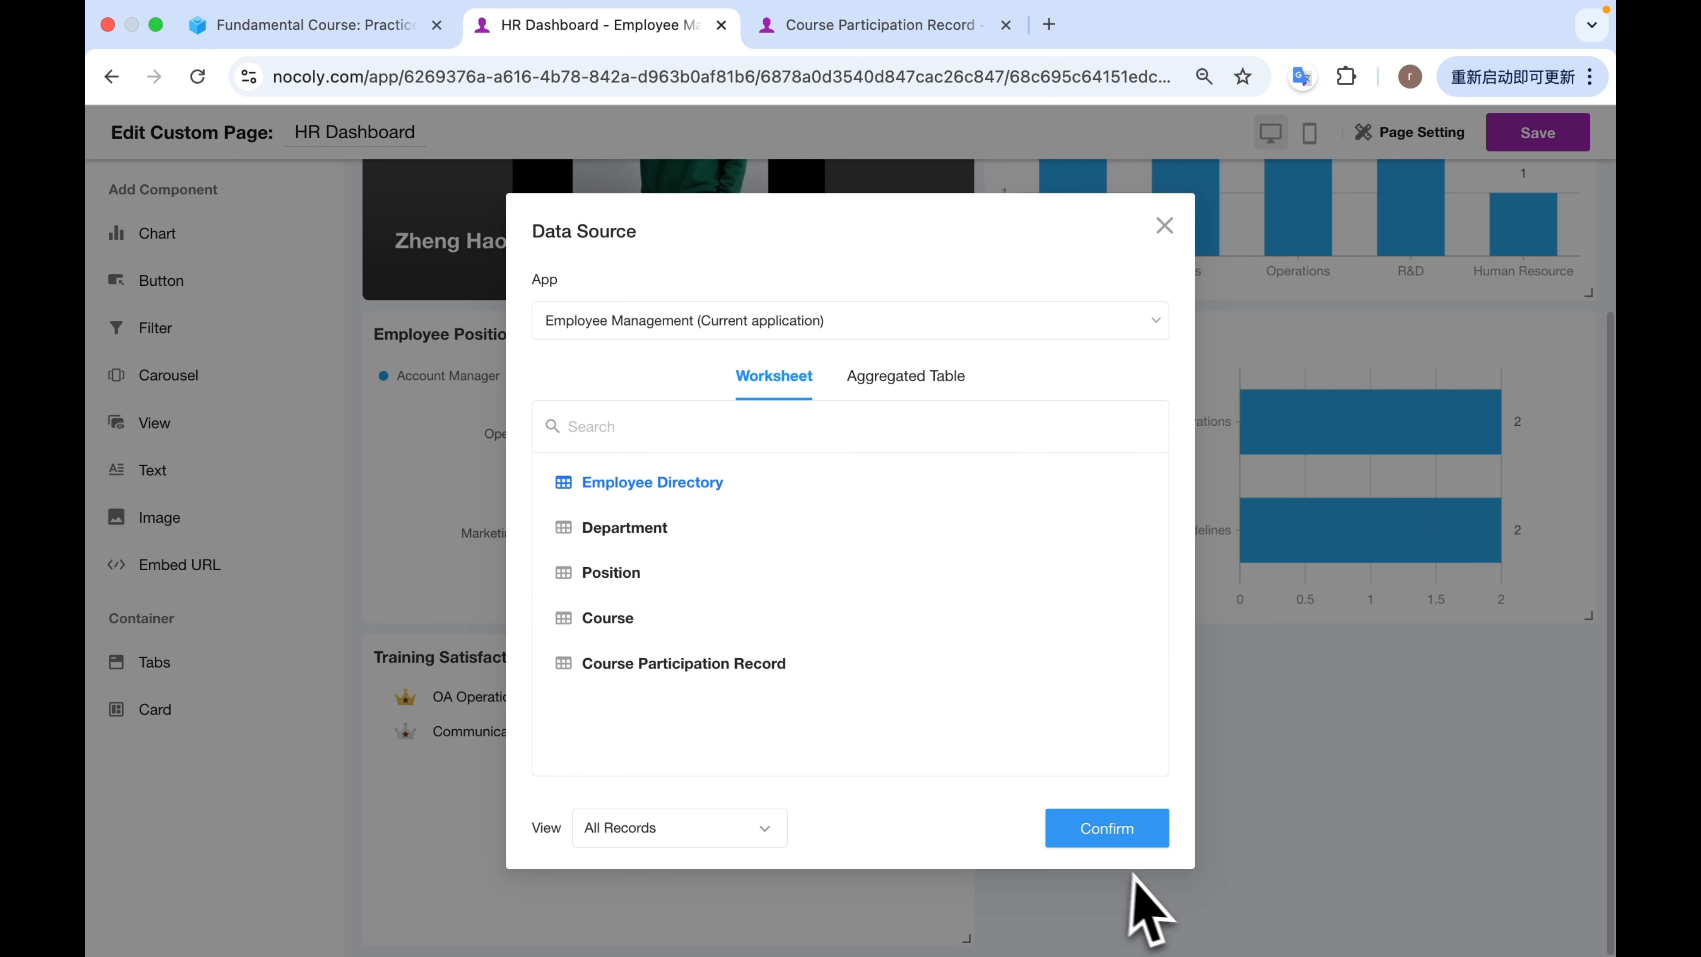
pyautogui.click(677, 828)
pyautogui.click(667, 700)
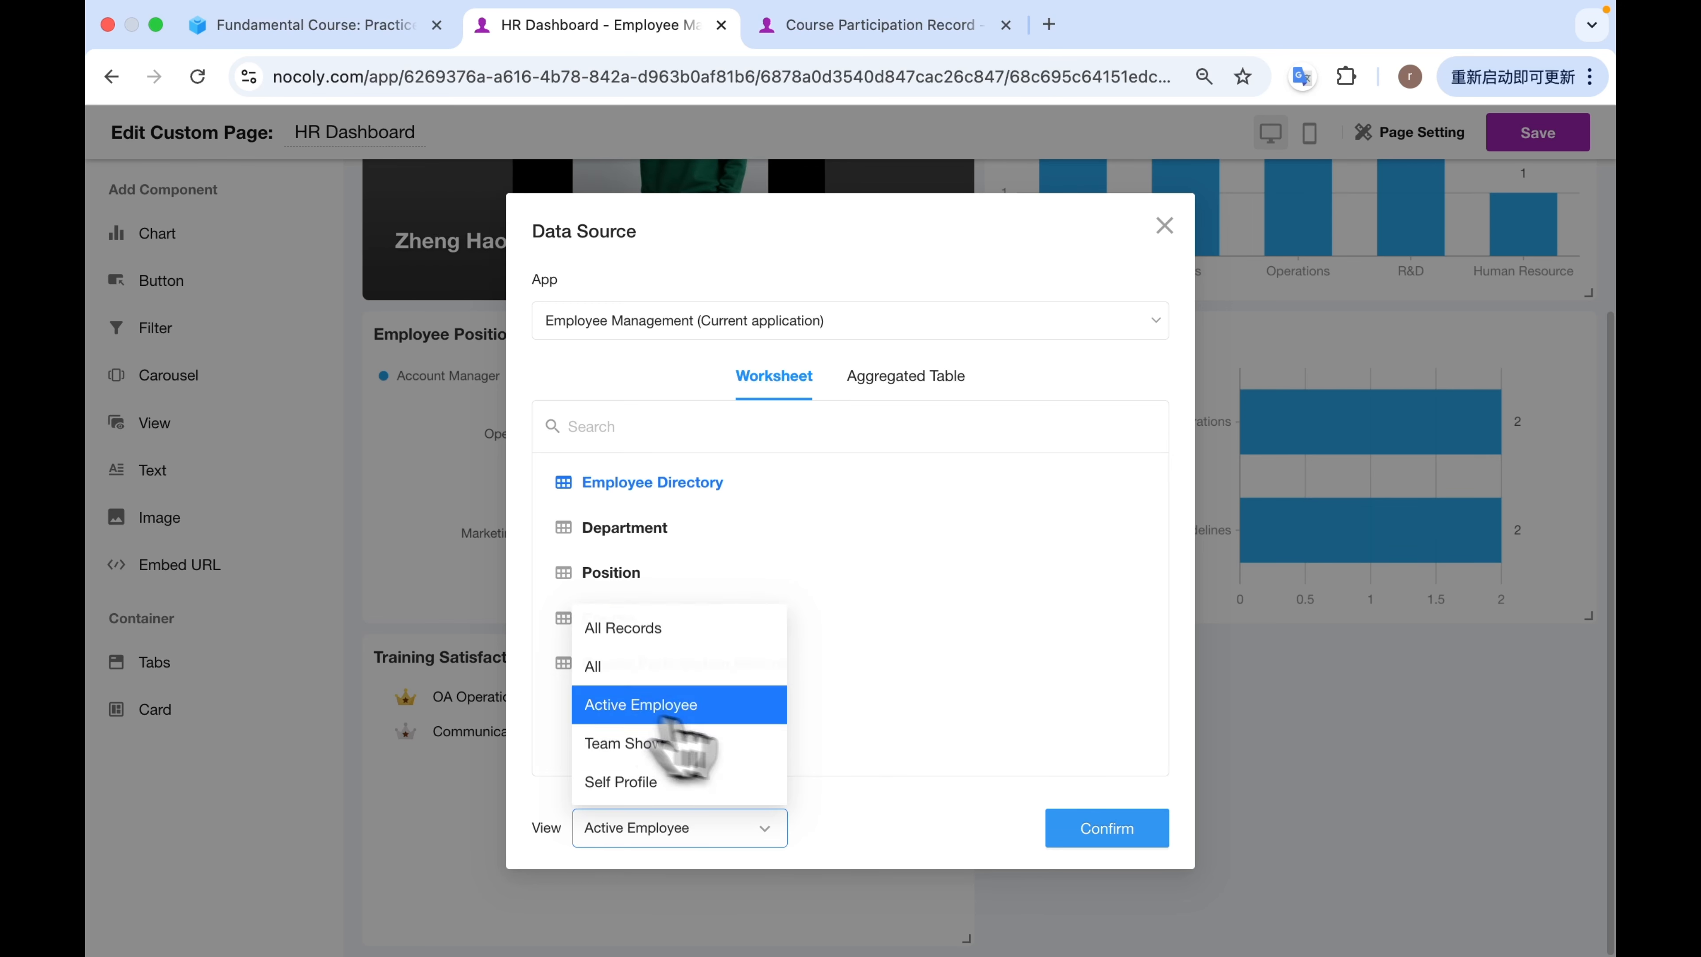
pyautogui.click(1095, 821)
# Name the chart Employee Onboarding Trend and set its creation time range to All.
pyautogui.doubleClick(284, 168)
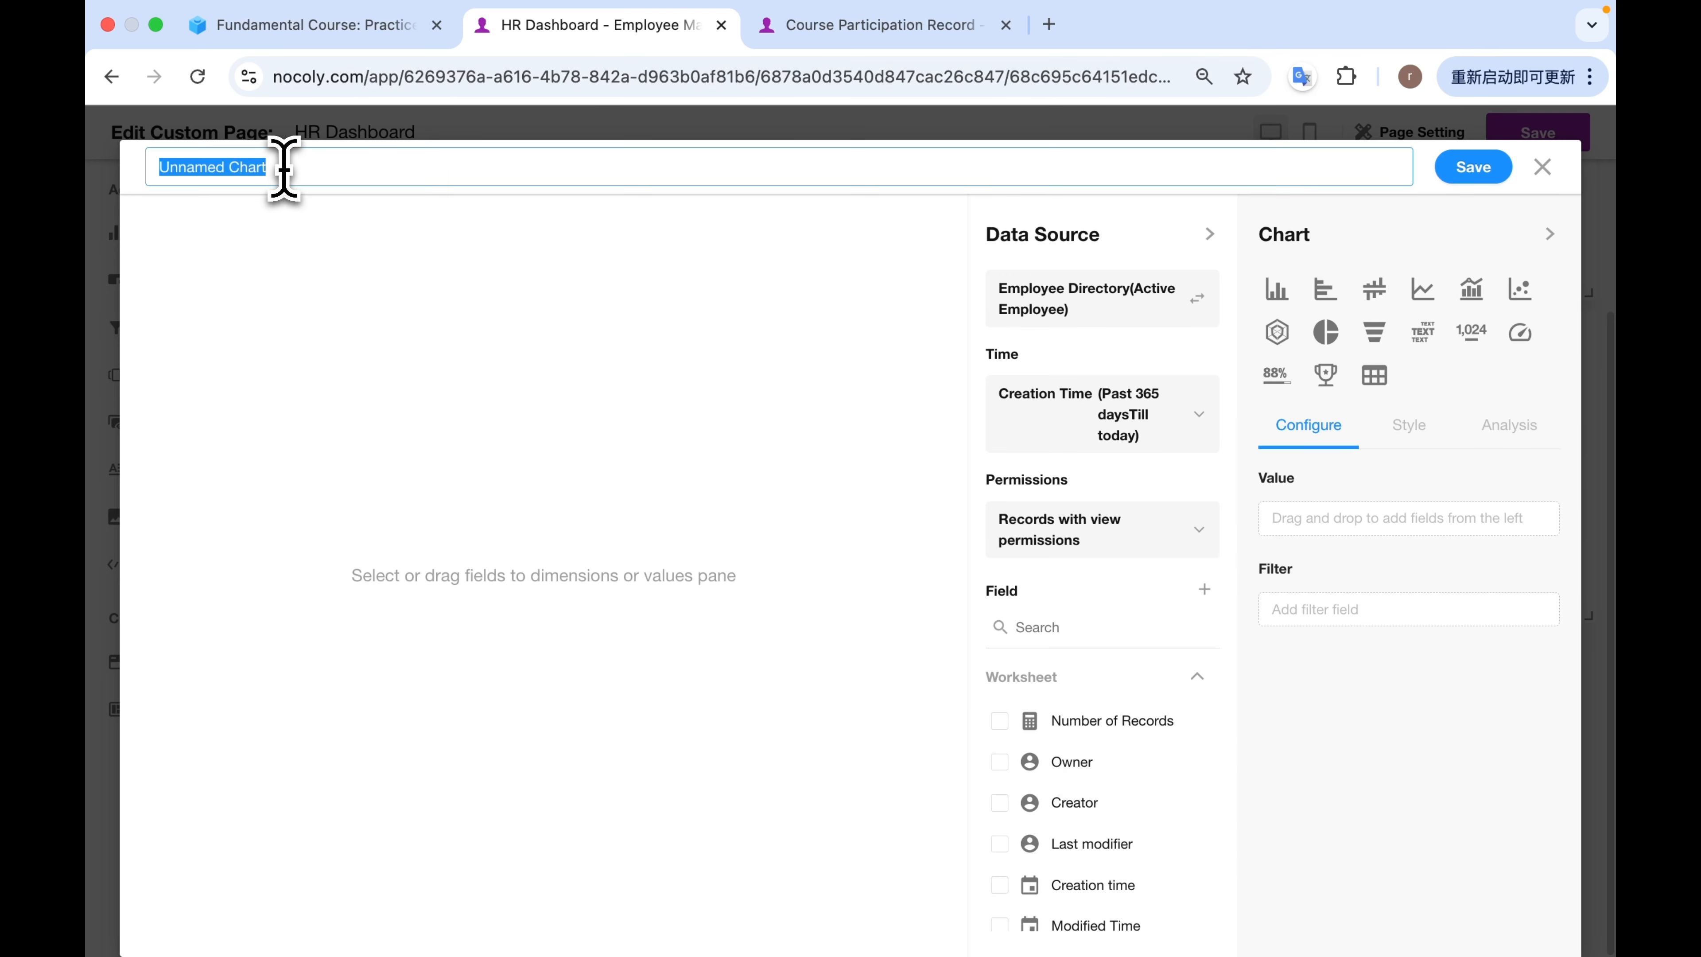
pyautogui.write('Employee Onboarding Trend')
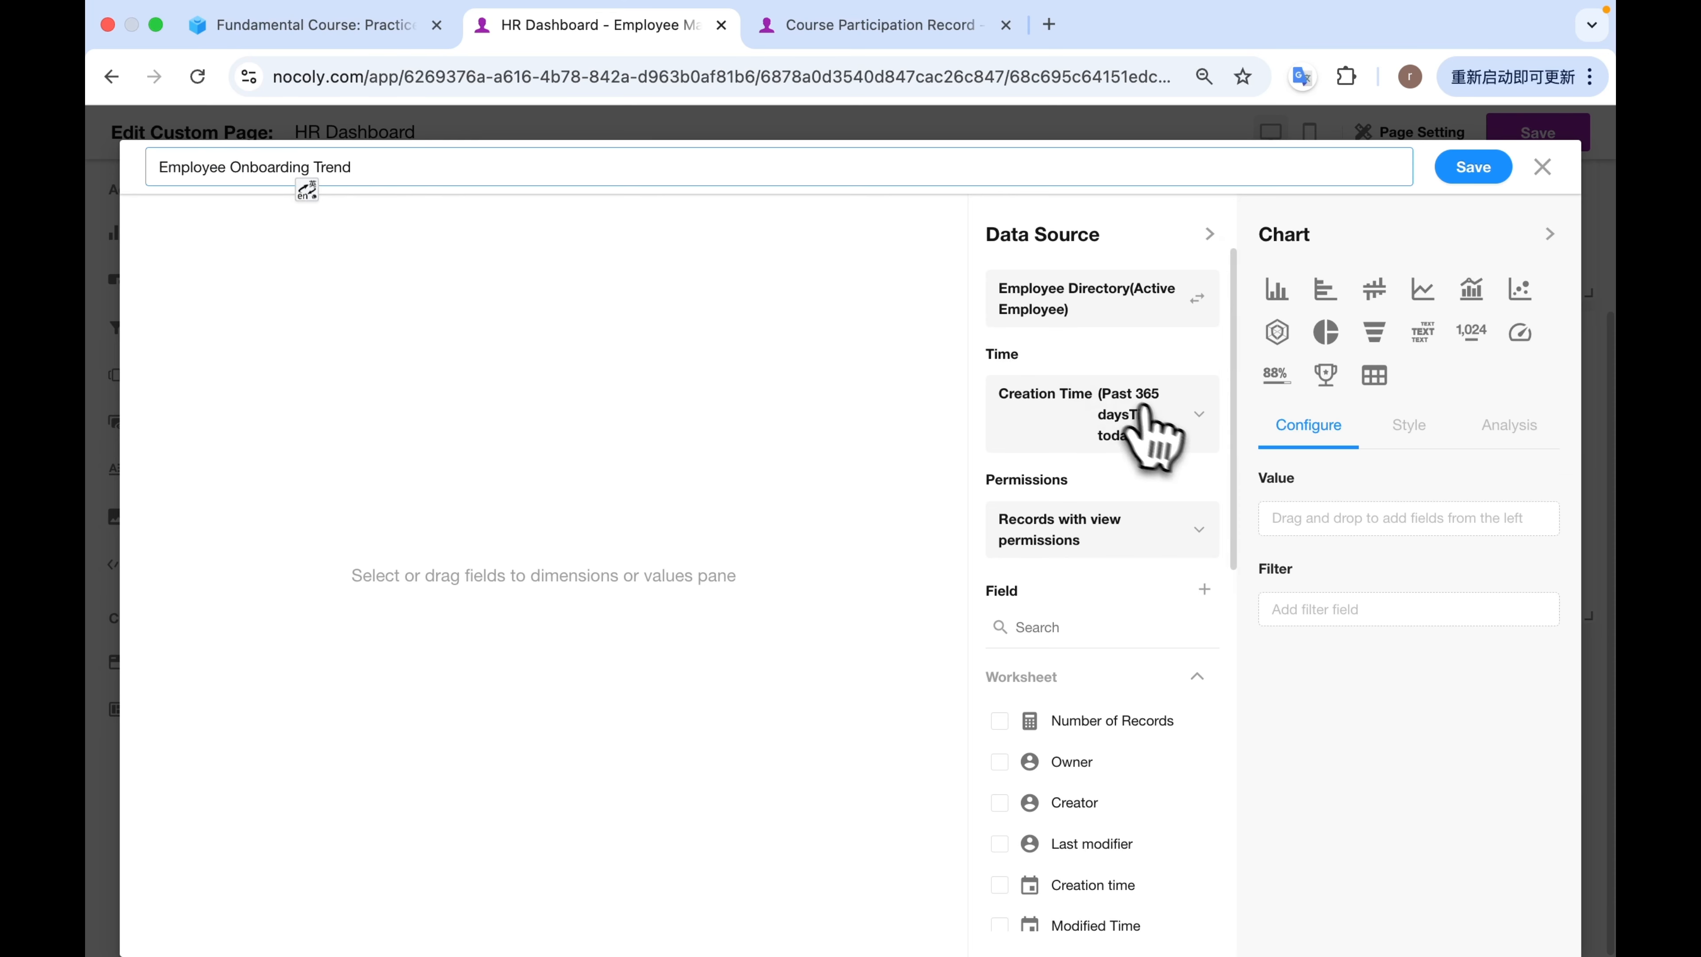
pyautogui.click(1138, 417)
pyautogui.click(666, 580)
pyautogui.click(653, 533)
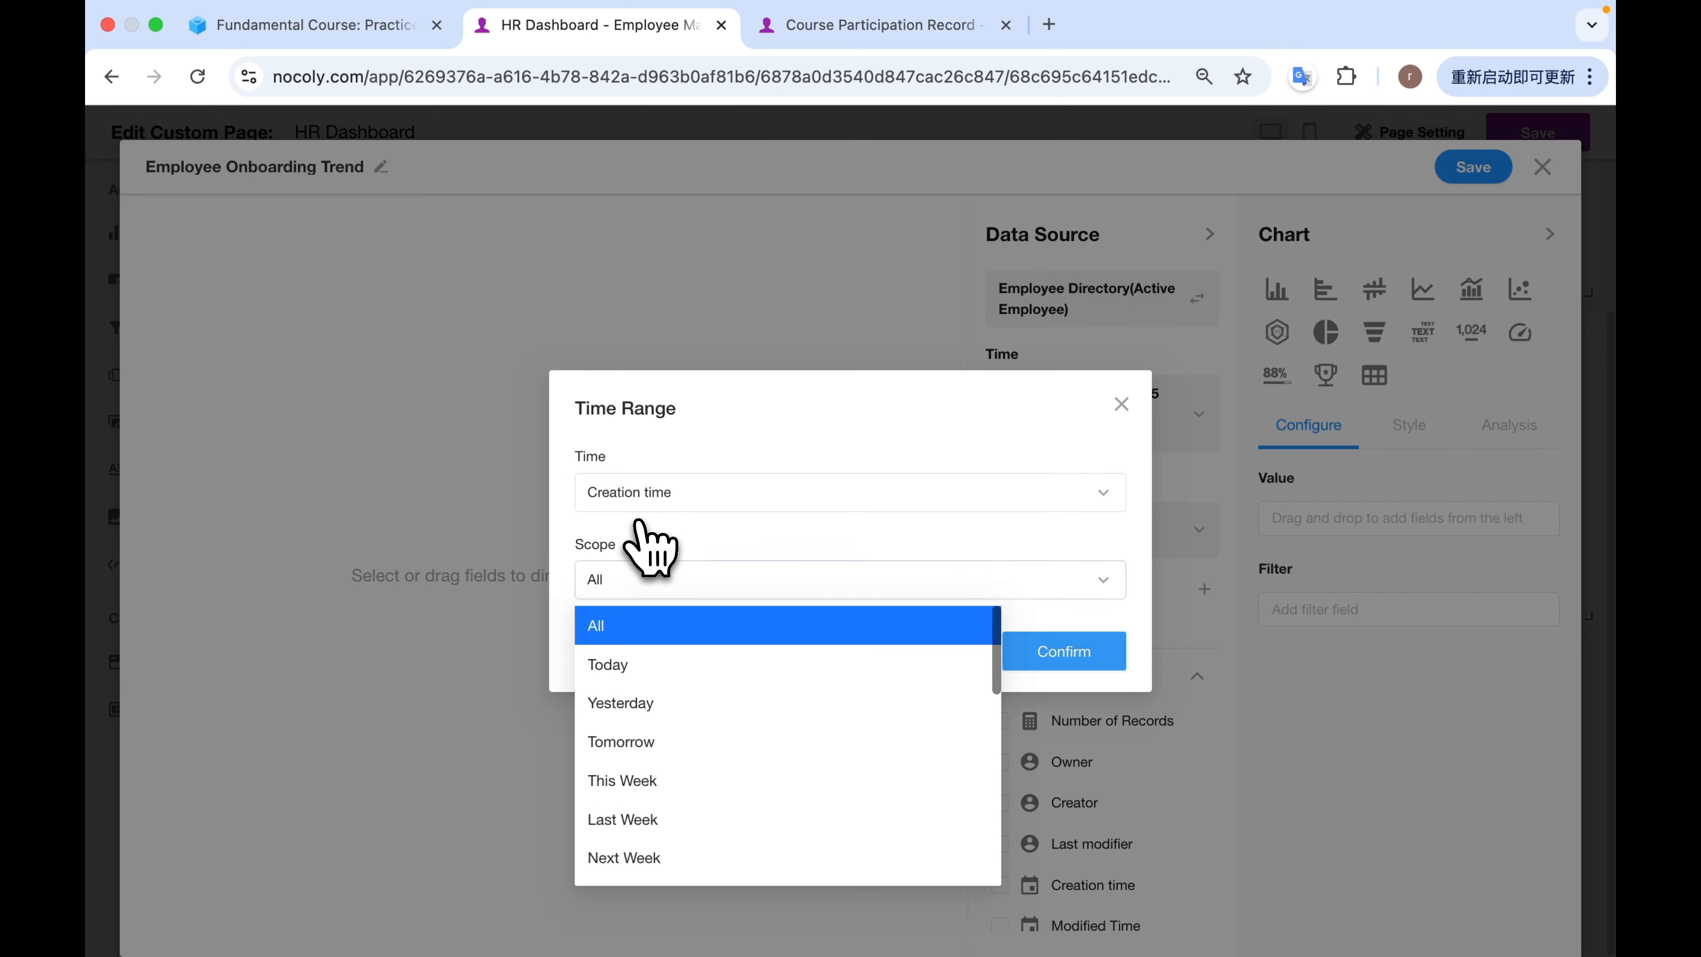
pyautogui.click(1032, 647)
# Make it a line chart with Entry Date as the X-axis dimension.
pyautogui.scroll(-5, 1131, 637)
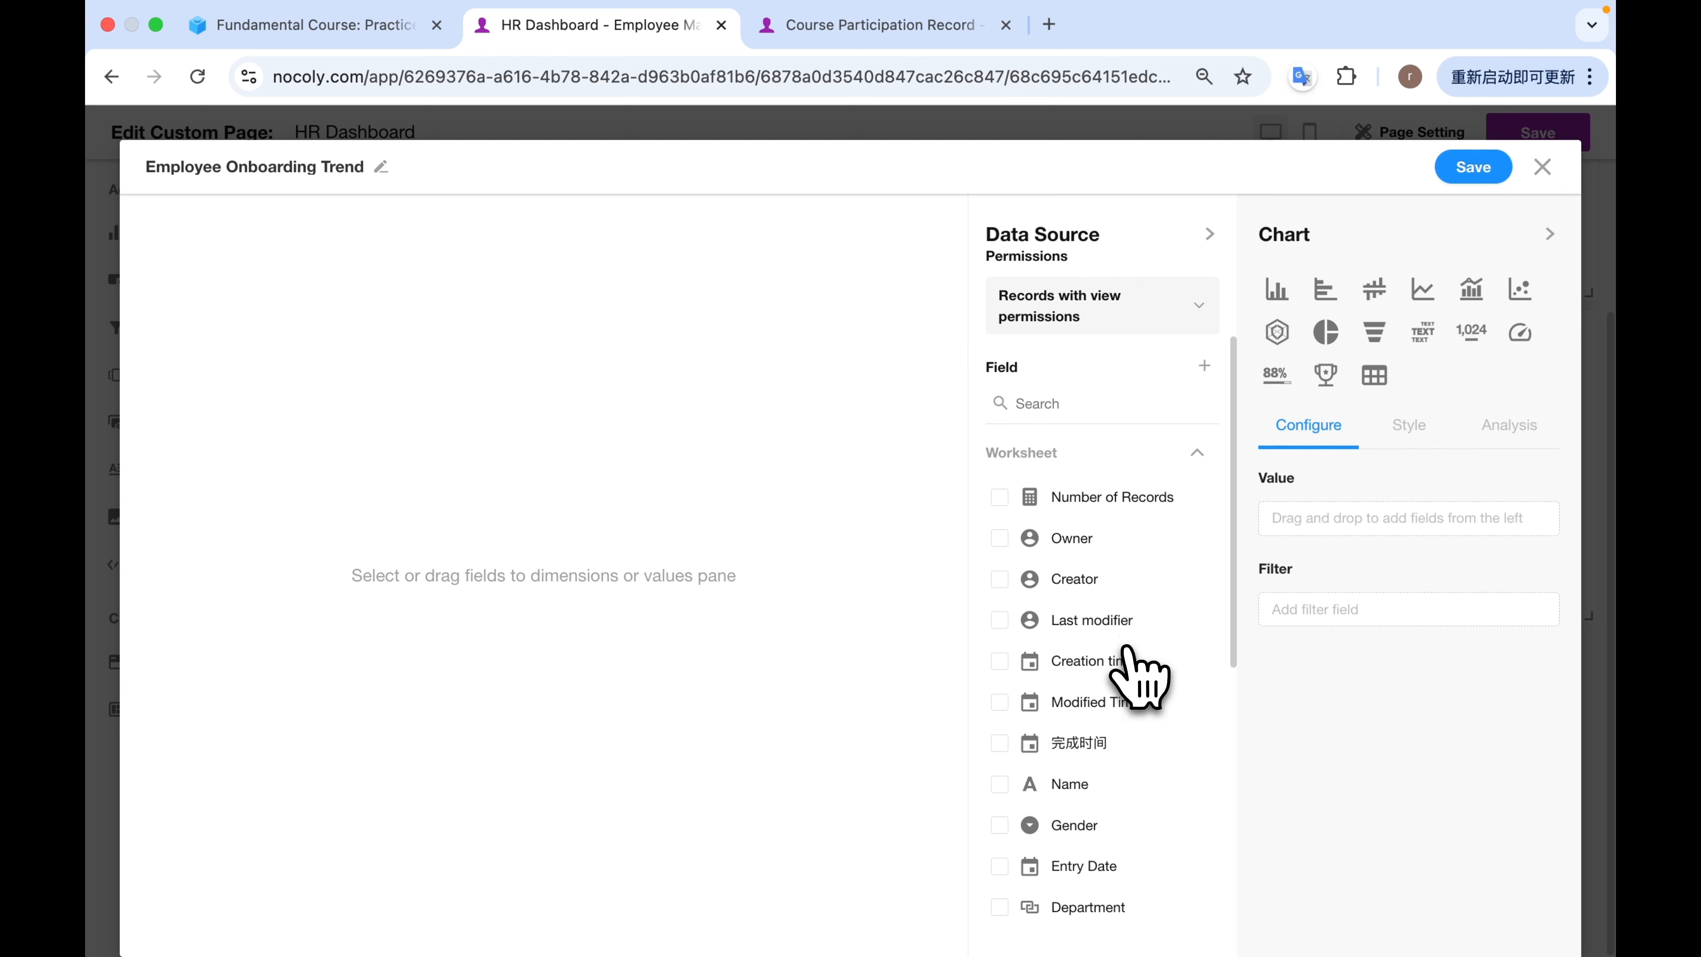
pyautogui.click(1422, 289)
pyautogui.scroll(2, 1085, 549)
pyautogui.scroll(-3, 1058, 577)
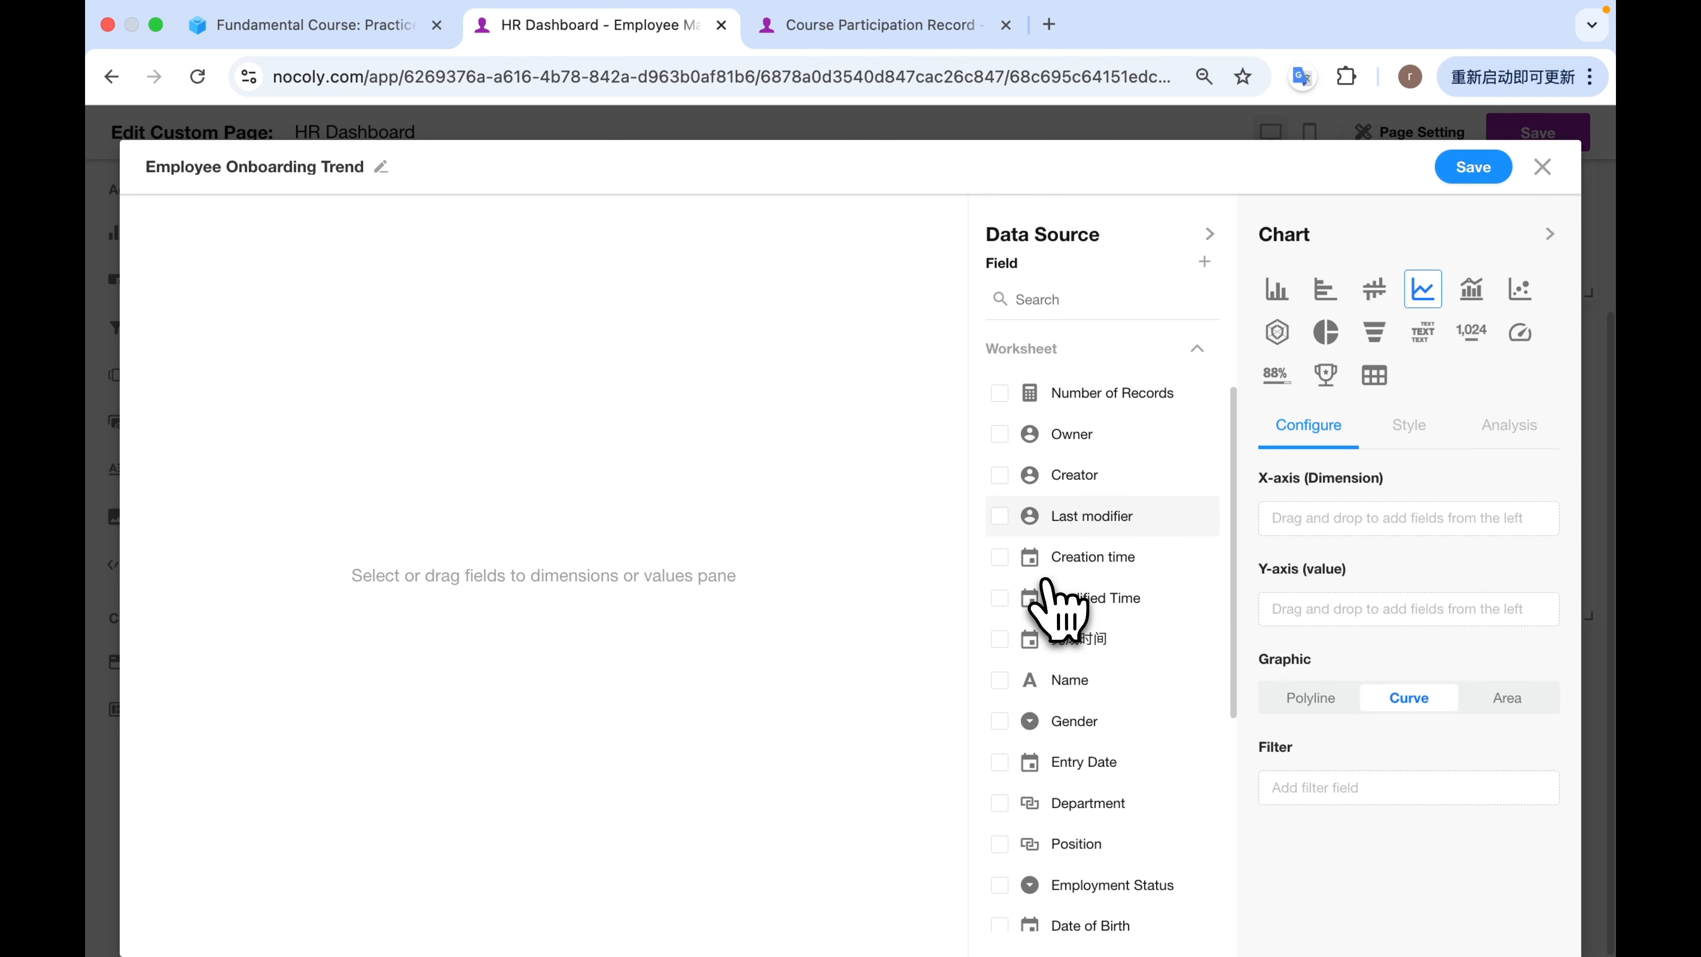
pyautogui.scroll(-2, 1059, 589)
pyautogui.moveTo(1092, 673); pyautogui.dragTo(1360, 536)
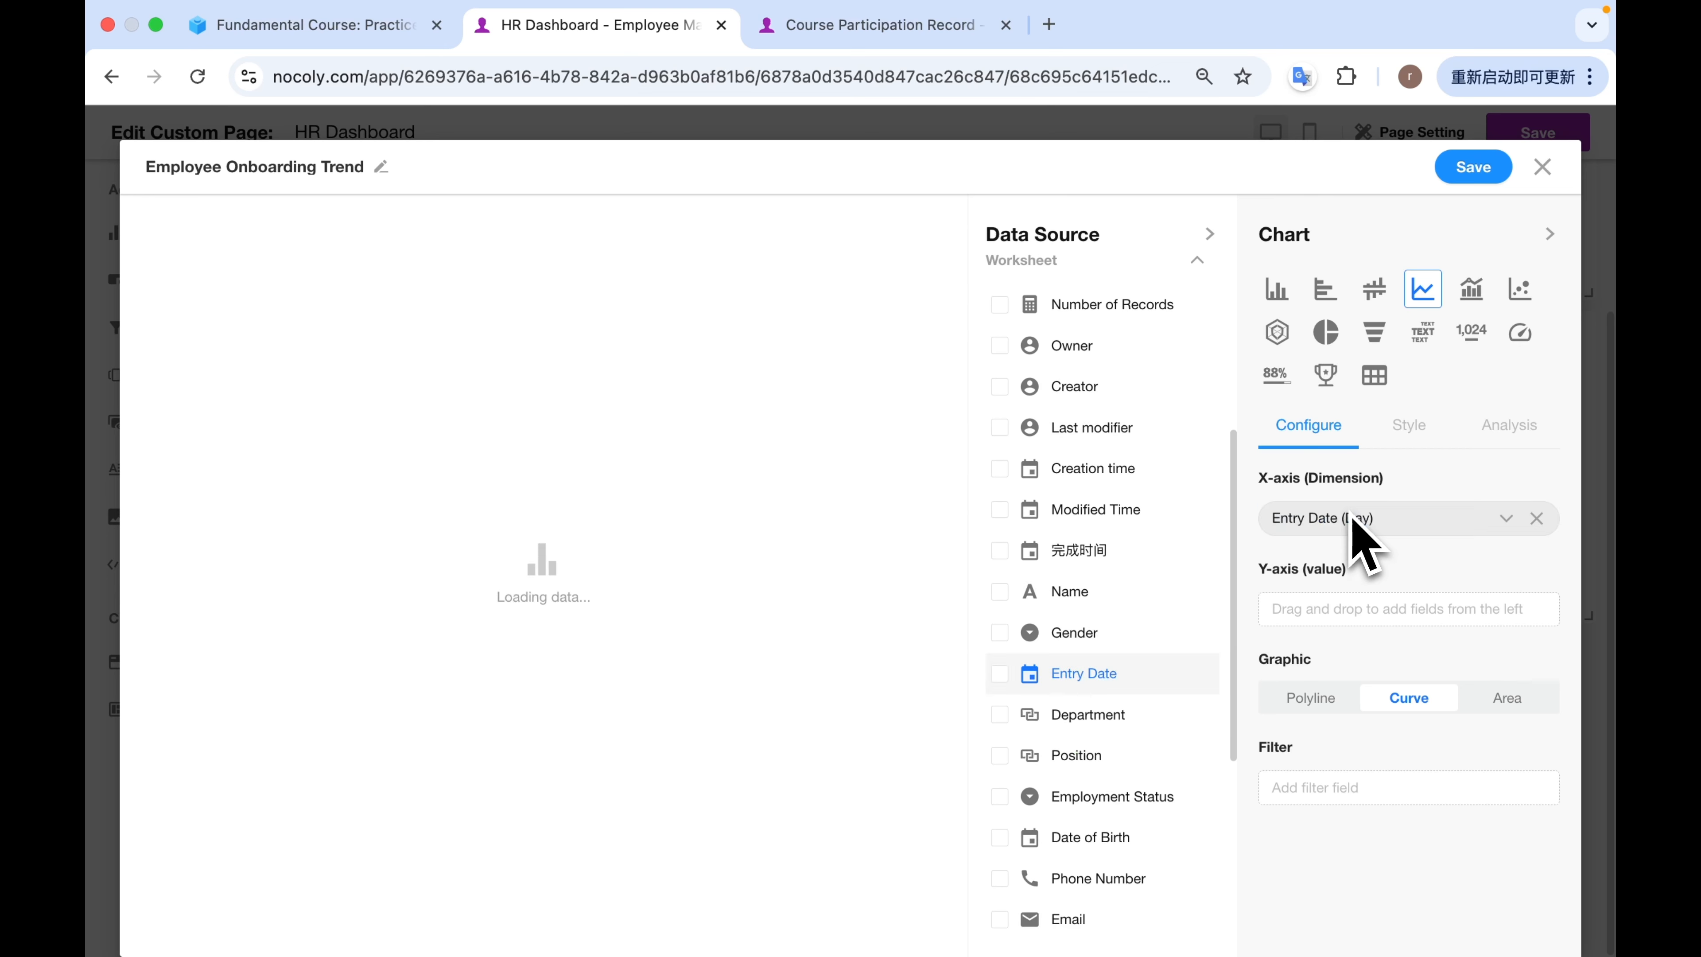
# Group the Entry Date dimension by Month and put Number of Records on the Y-axis.
pyautogui.click(1506, 518)
pyautogui.moveTo(1360, 594)
pyautogui.click(1177, 338)
pyautogui.moveTo(1004, 310); pyautogui.dragTo(1343, 616)
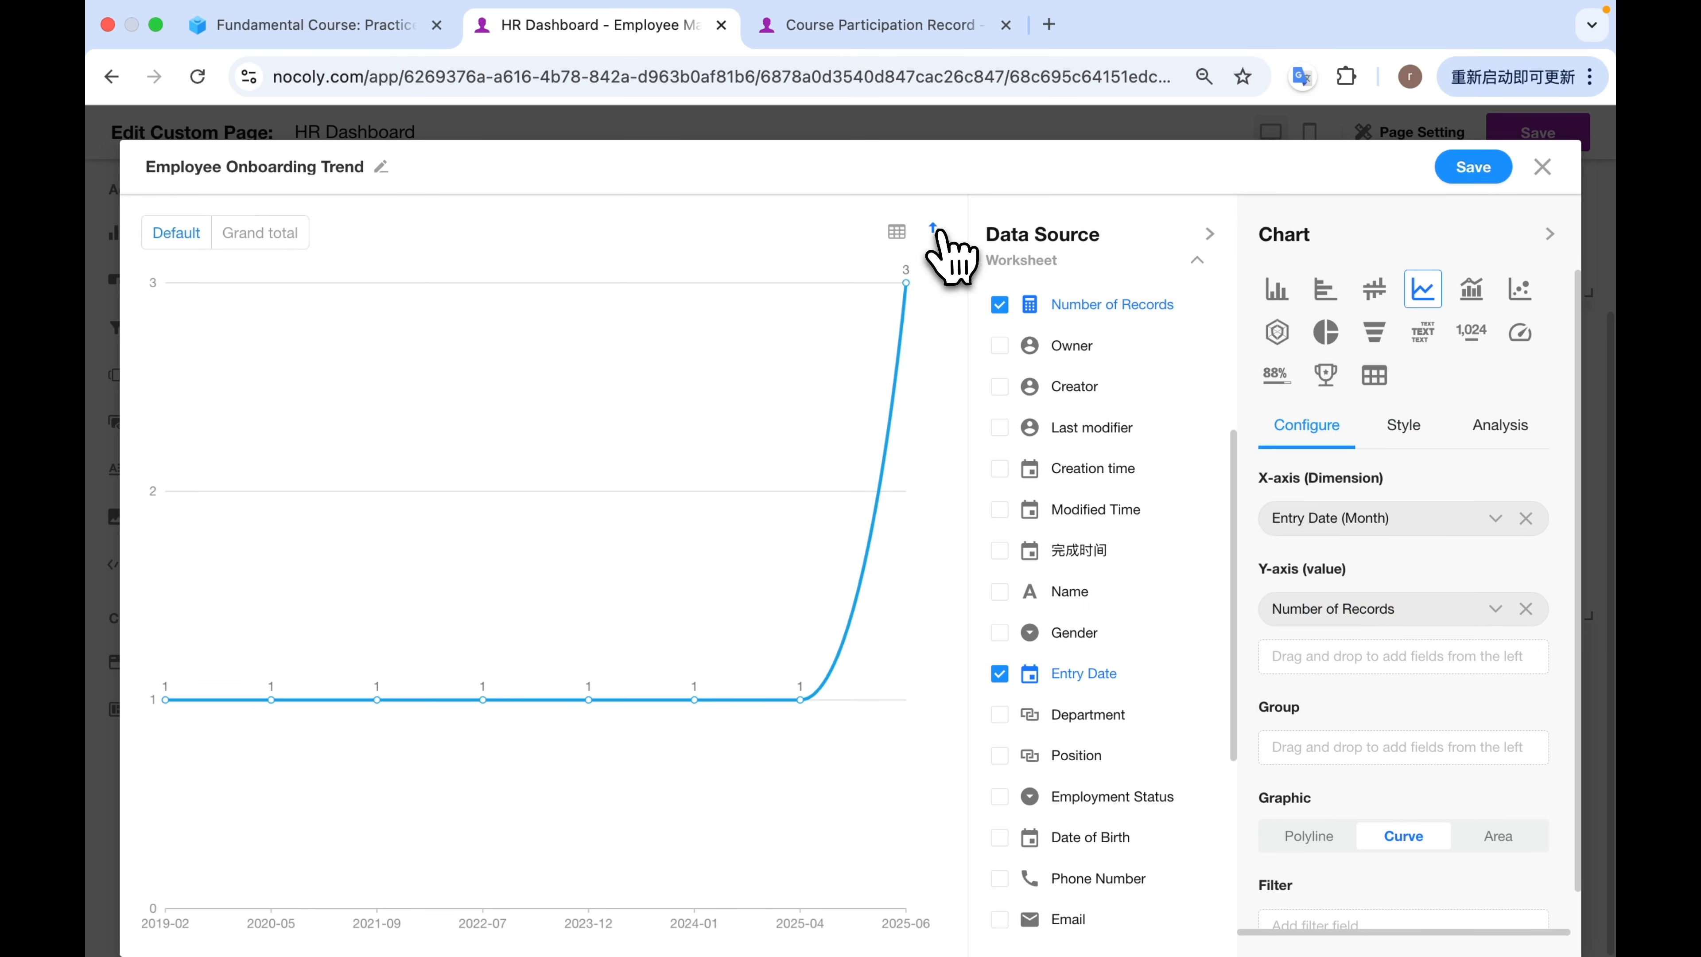
# Sort the Employee Onboarding Trend chart's Entry Date from morning to night and save the chart.
pyautogui.click(936, 231)
pyautogui.click(797, 348)
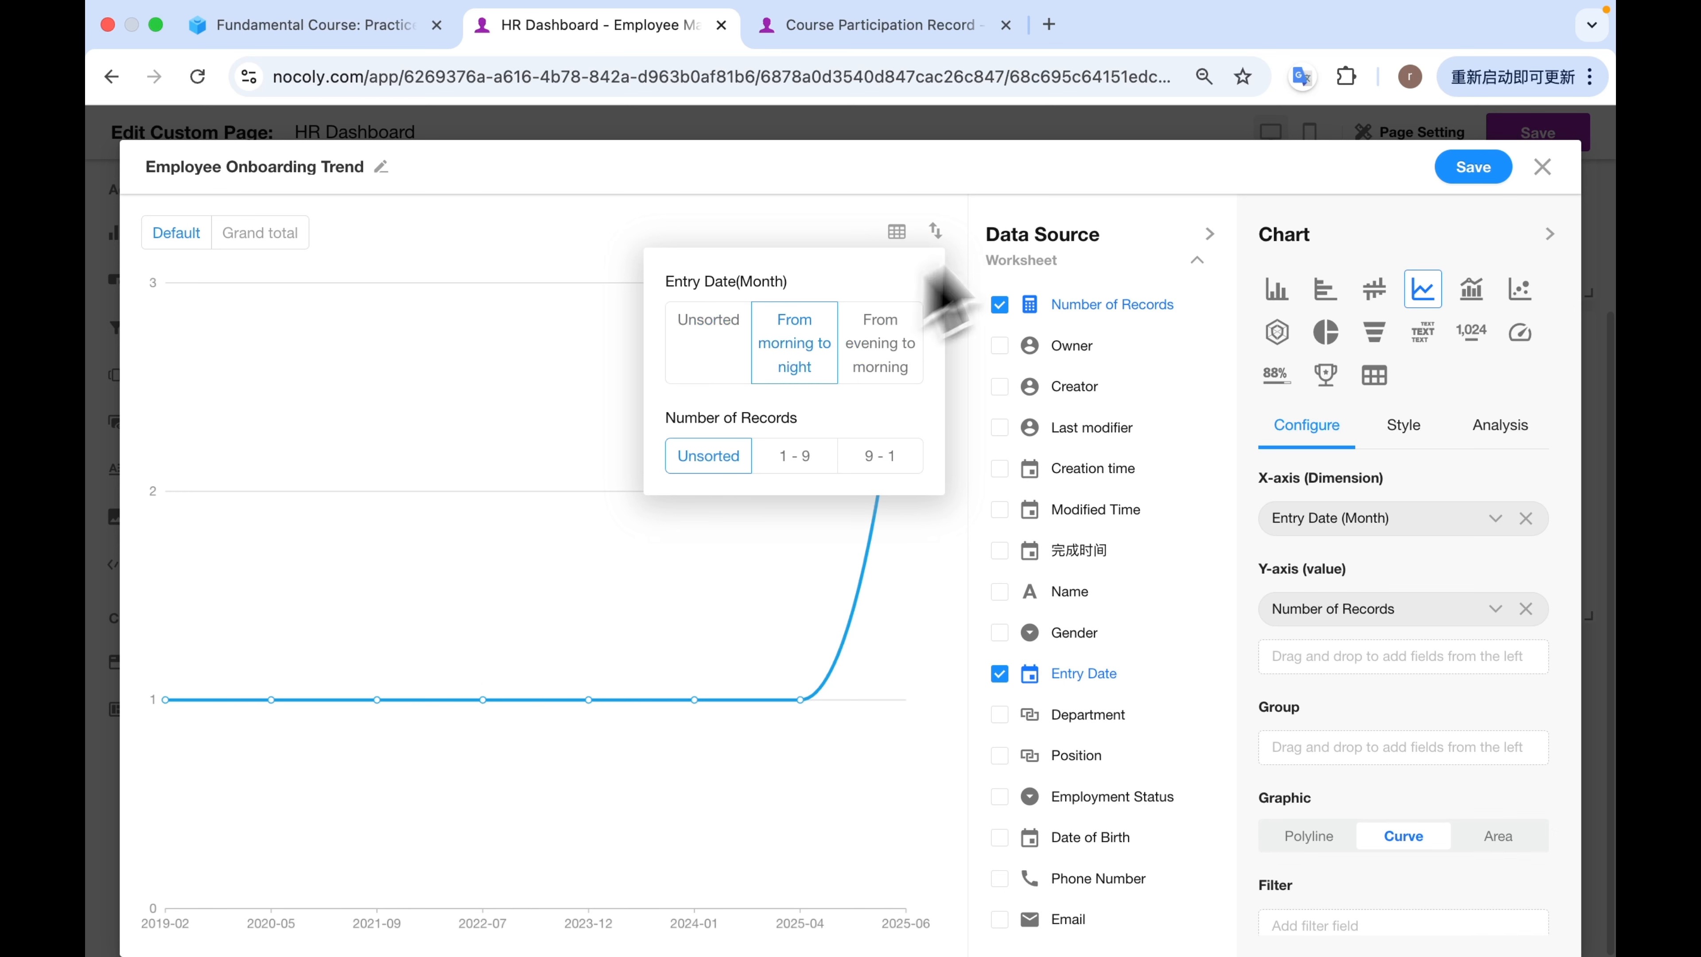
pyautogui.click(1120, 182)
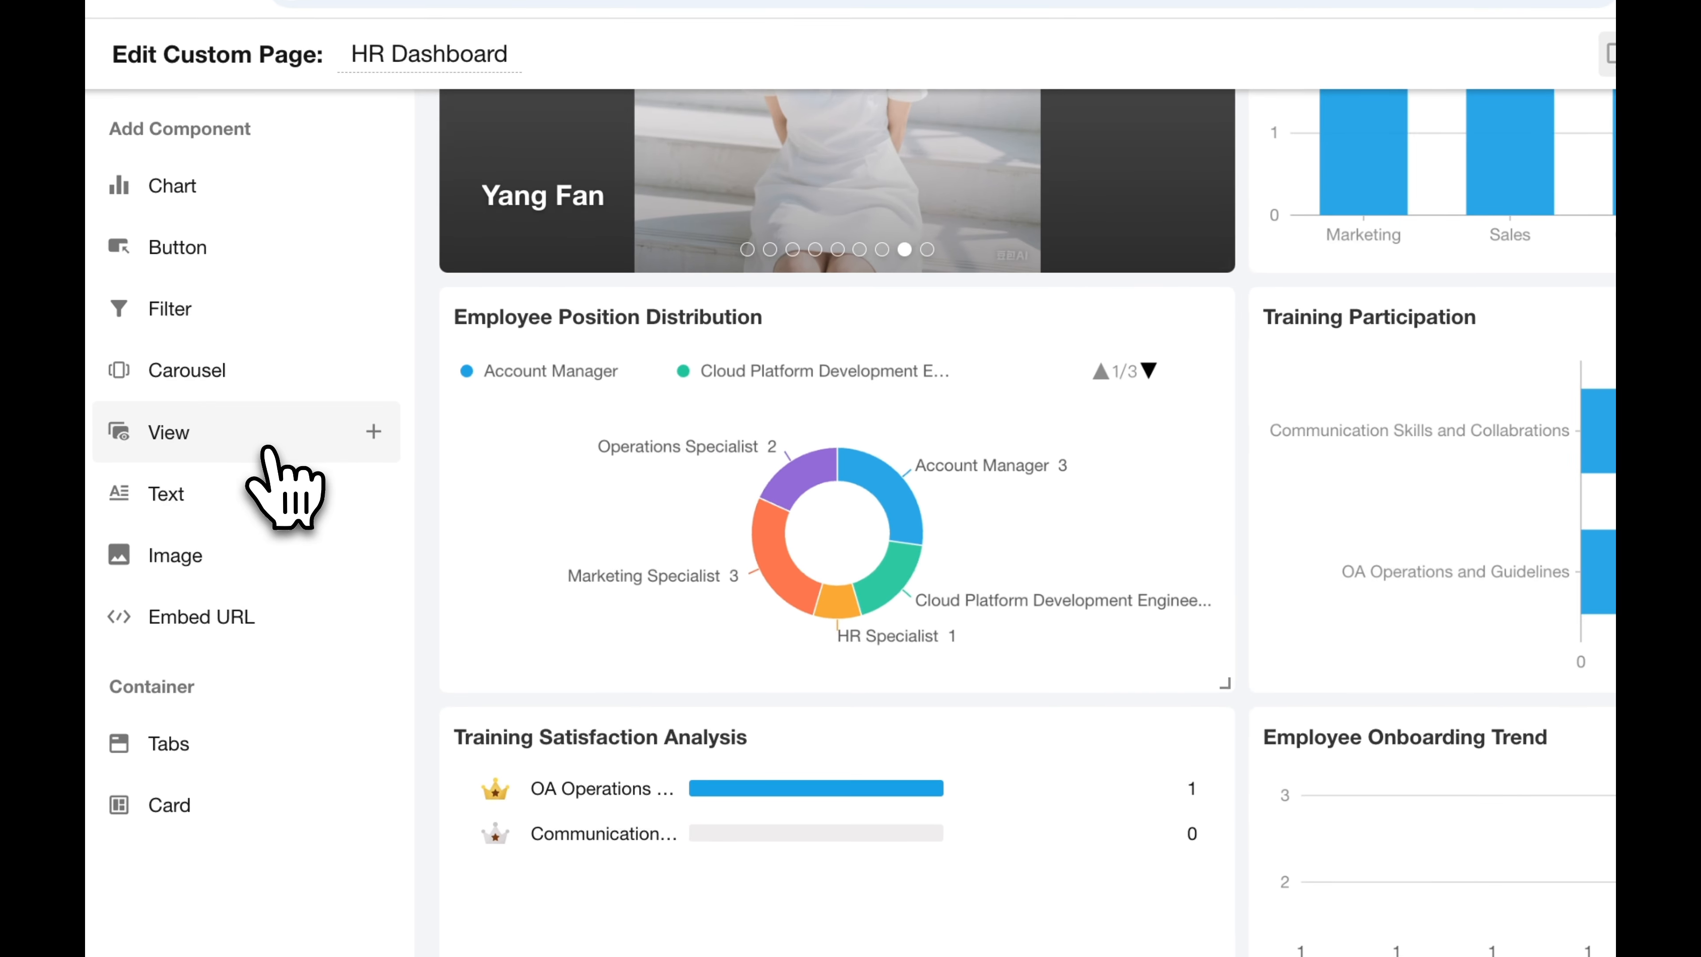
# Add a View component to the dashboard and name it Training Calendar.
pyautogui.click(268, 448)
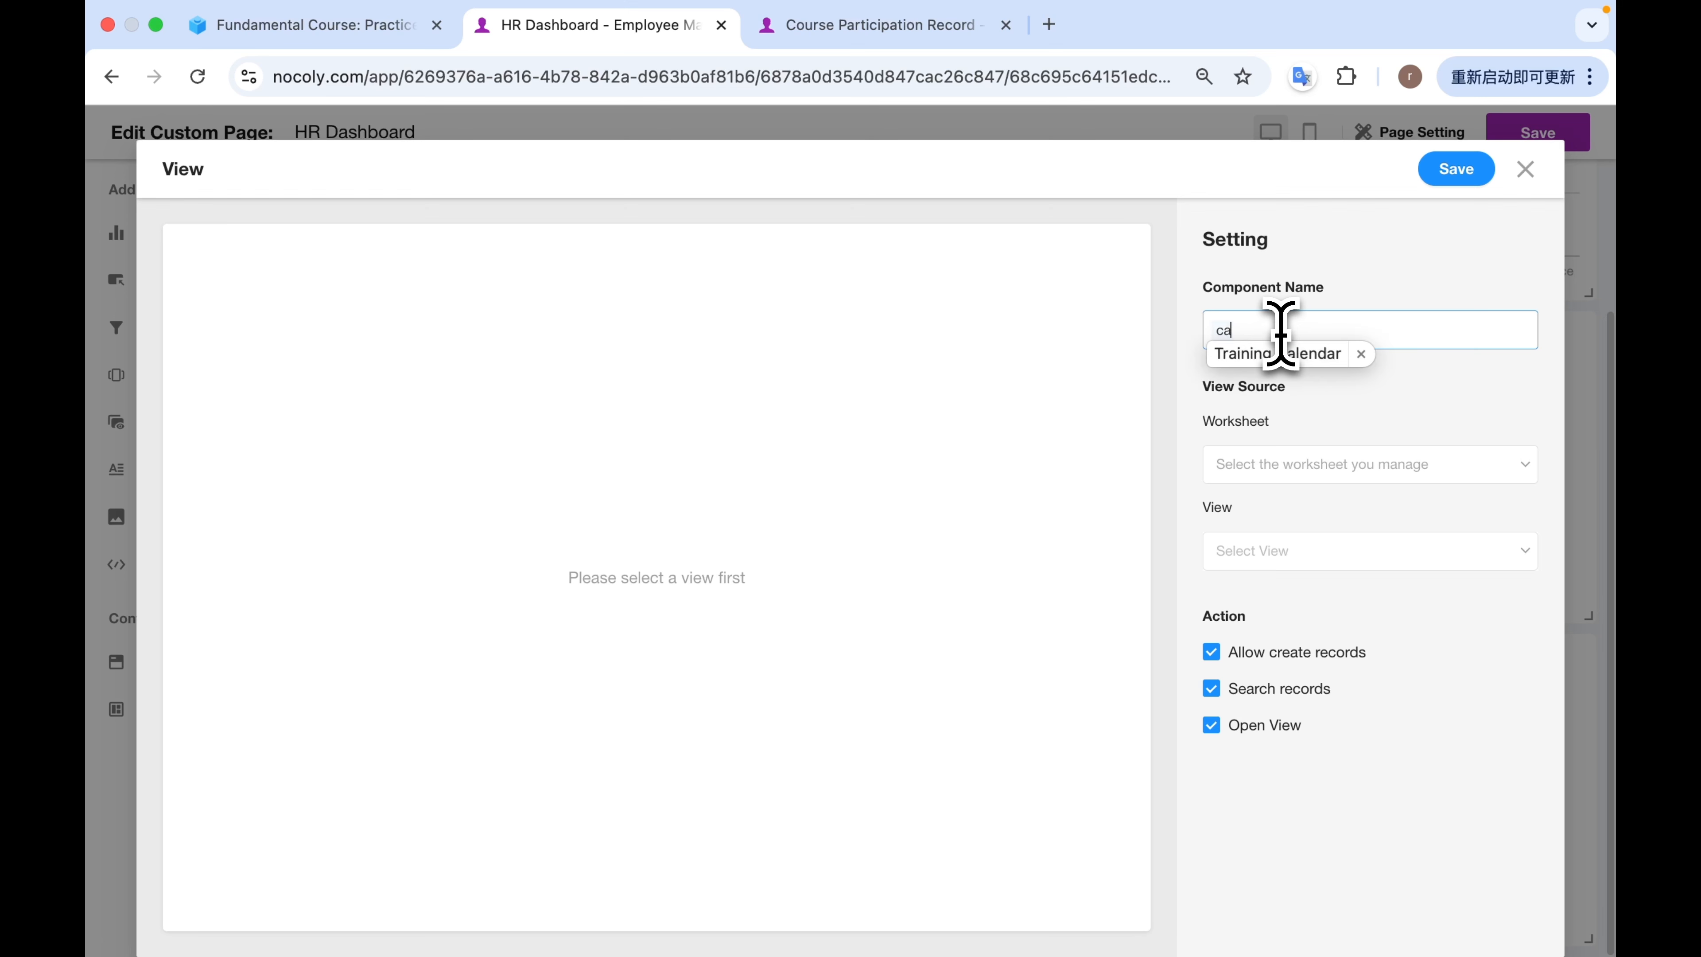
pyautogui.write('ca')
pyautogui.click(1278, 354)
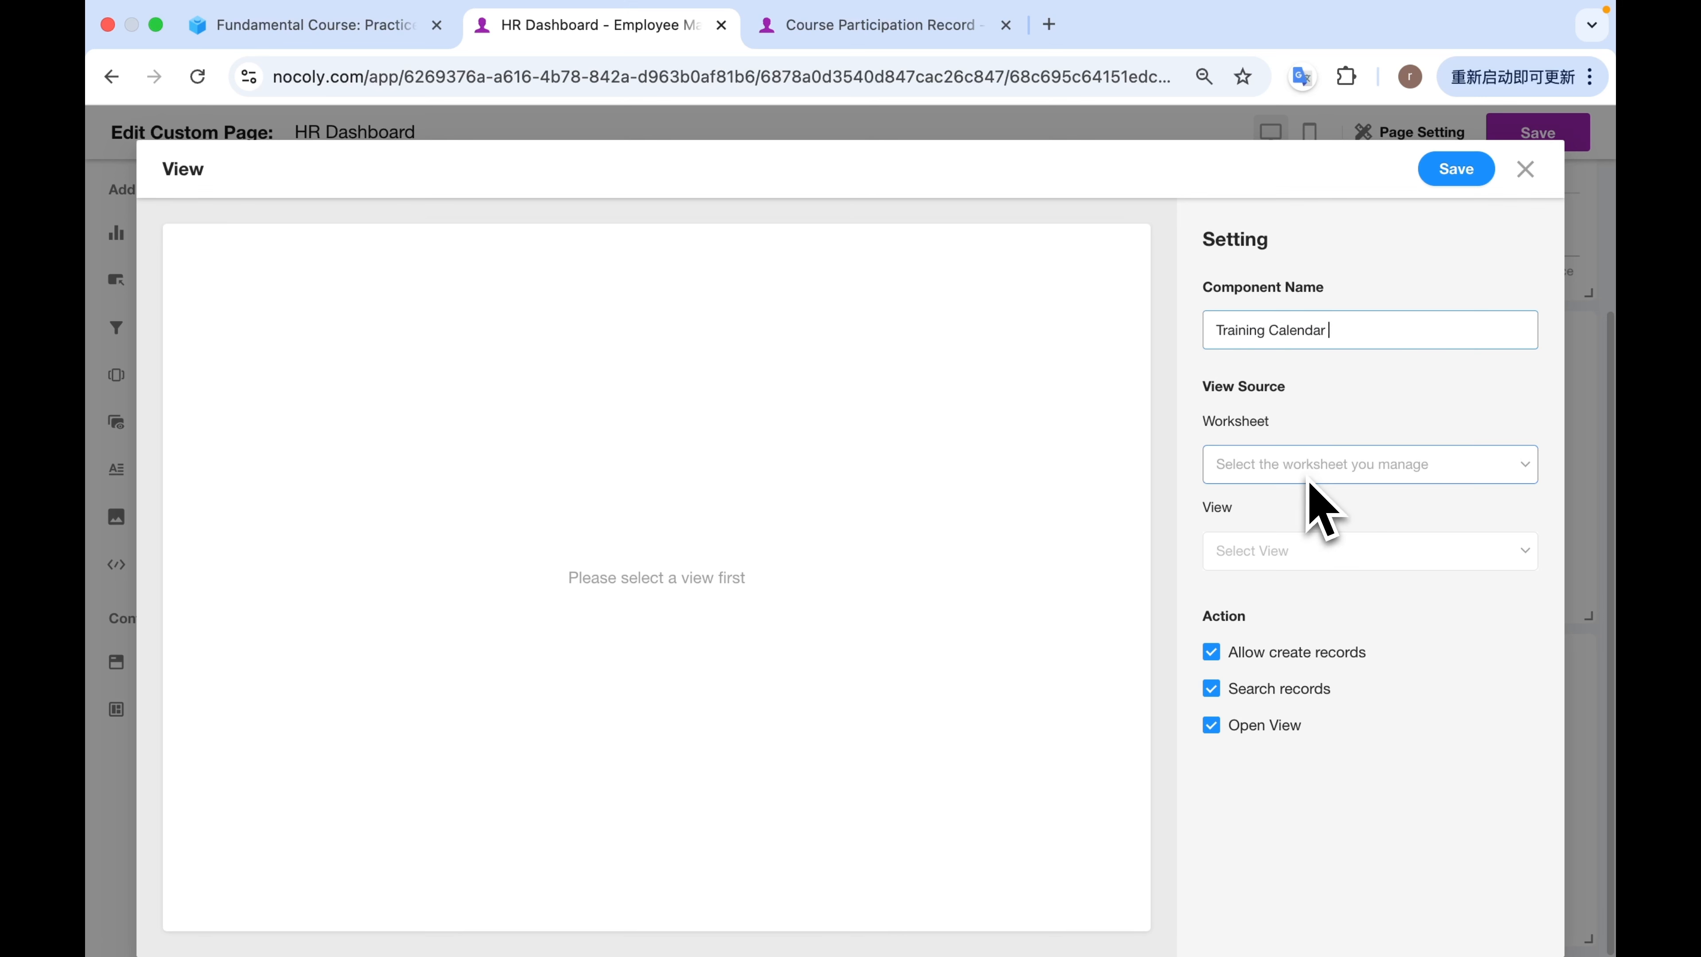
# Source the component from the Calendar view of the Course Participation Record worksheet and save it.
pyautogui.click(1311, 481)
pyautogui.click(1309, 738)
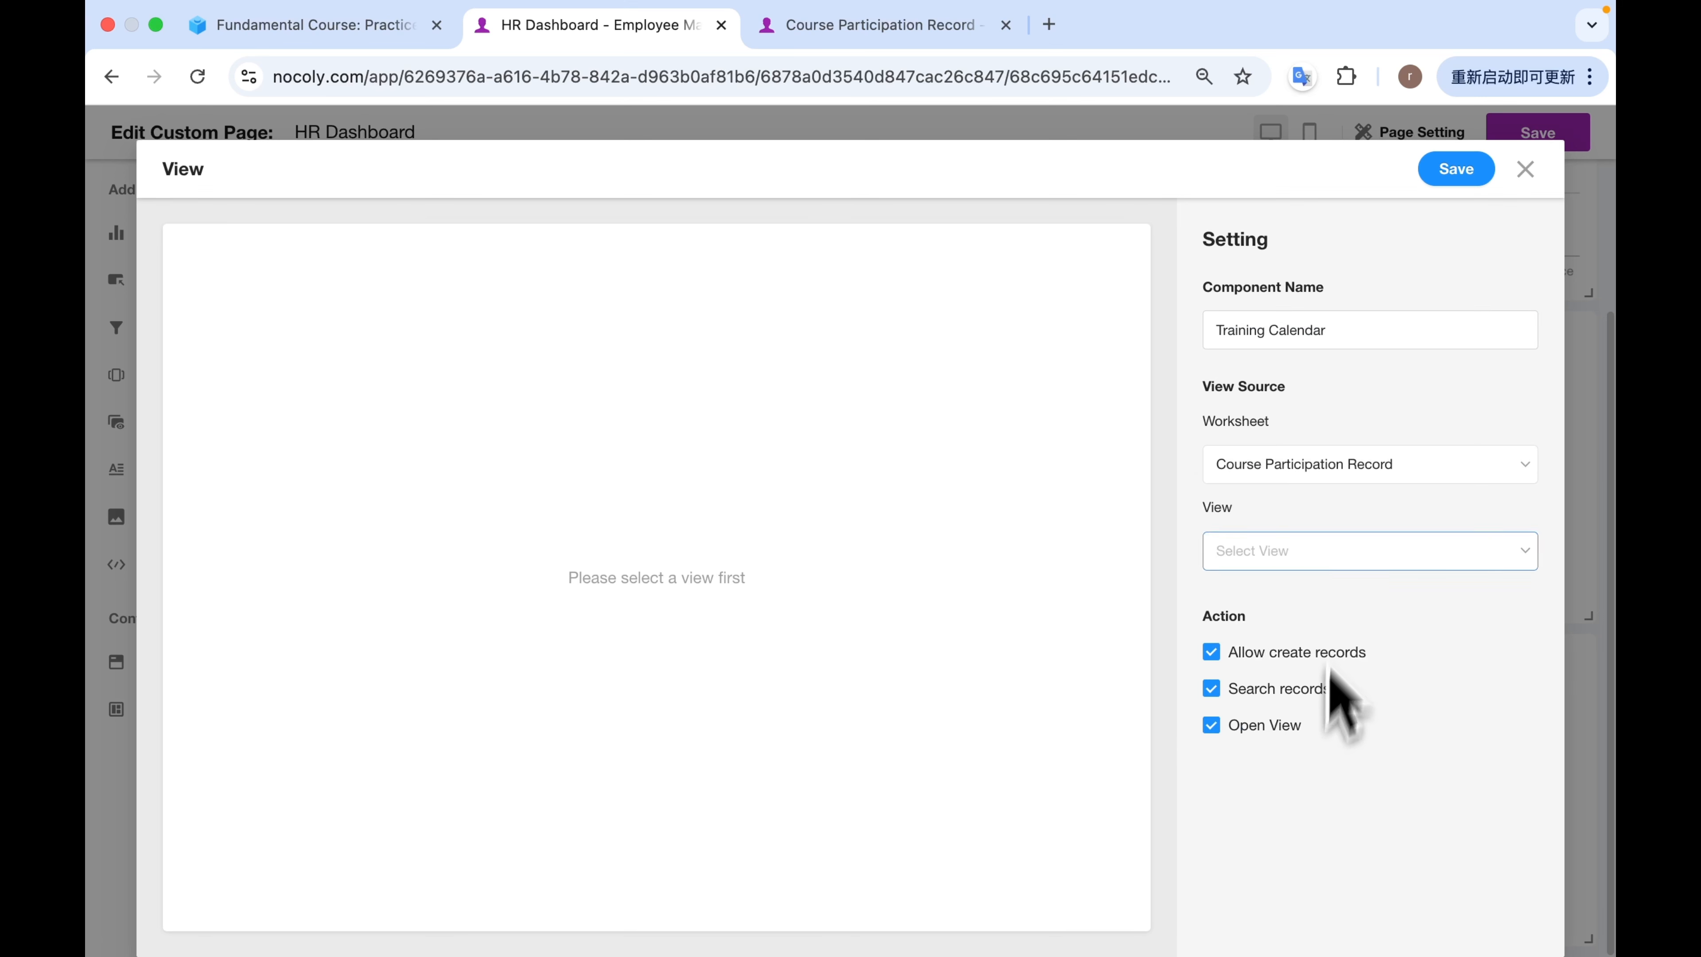
pyautogui.click(1340, 562)
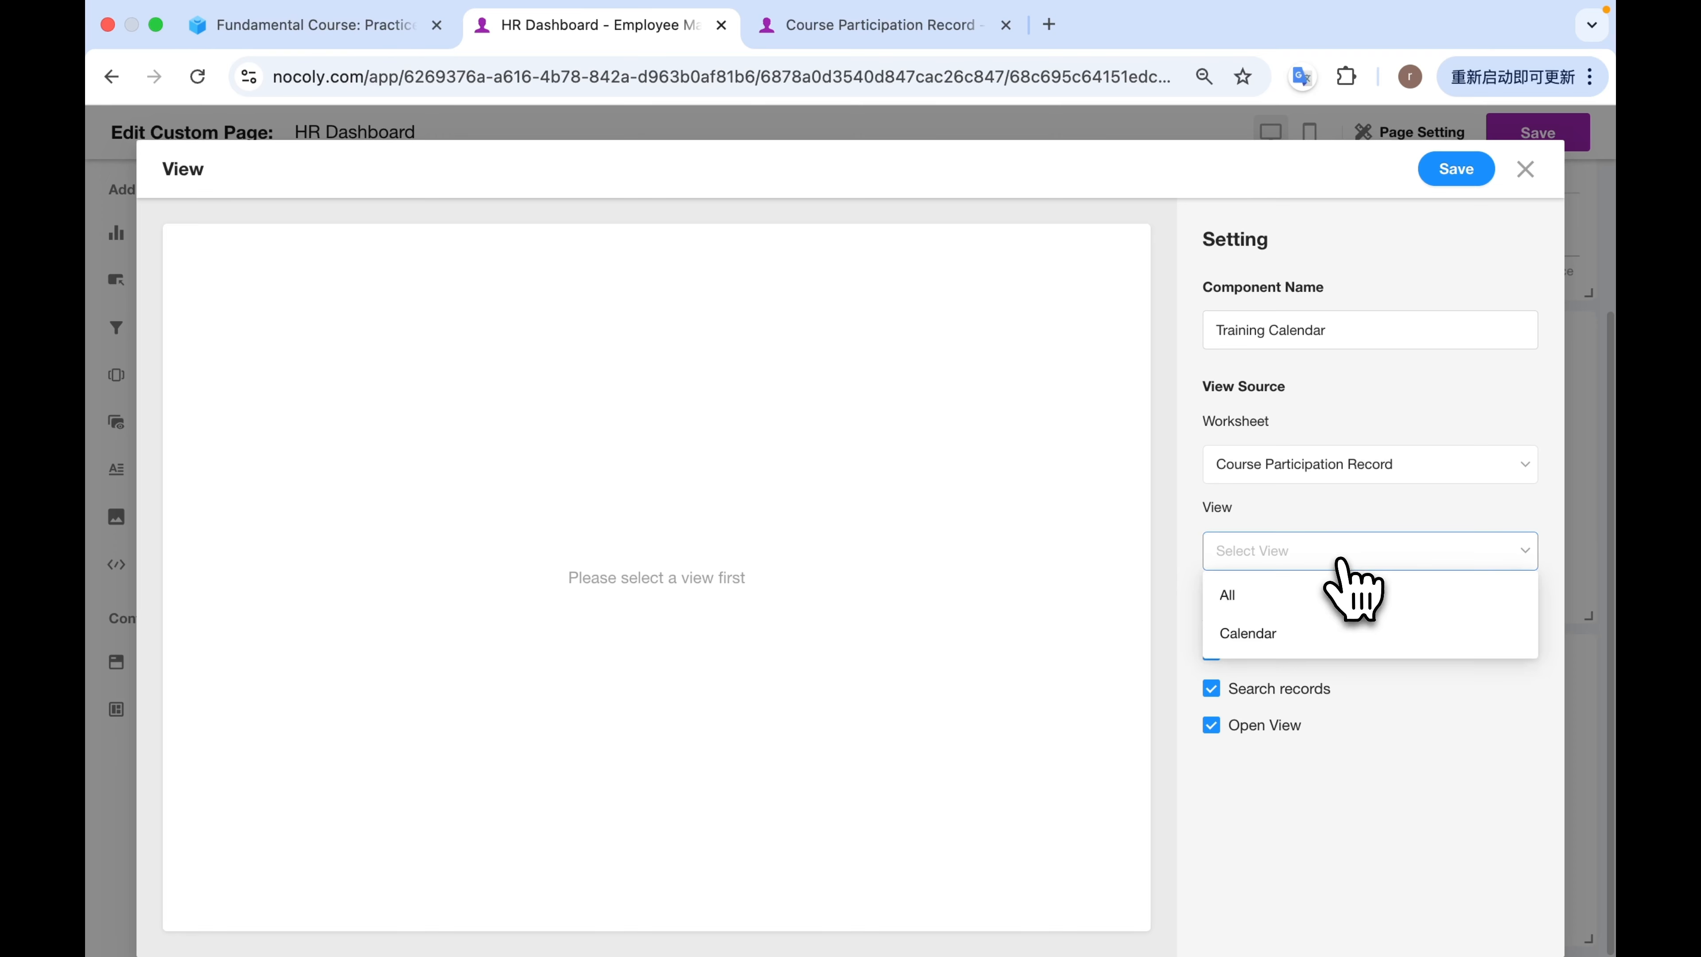
pyautogui.click(1305, 630)
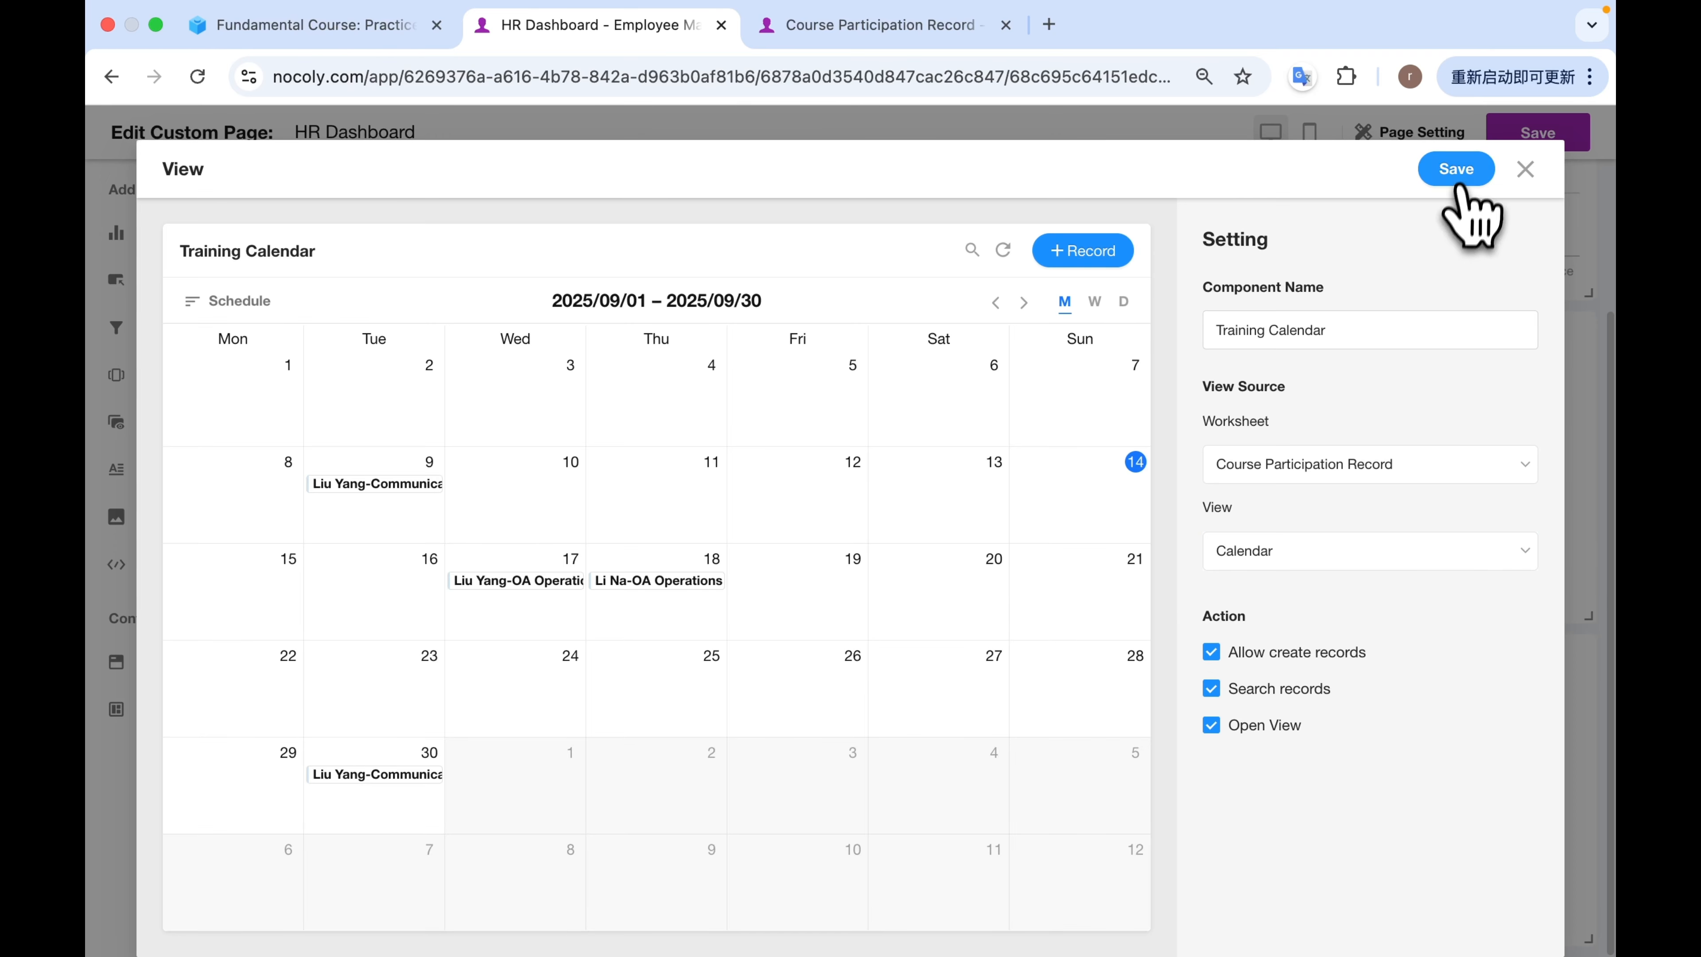
pyautogui.click(1457, 170)
# Check the dashboard layout with the new calendar and save the HR Dashboard page.
pyautogui.scroll(-4, 1199, 522)
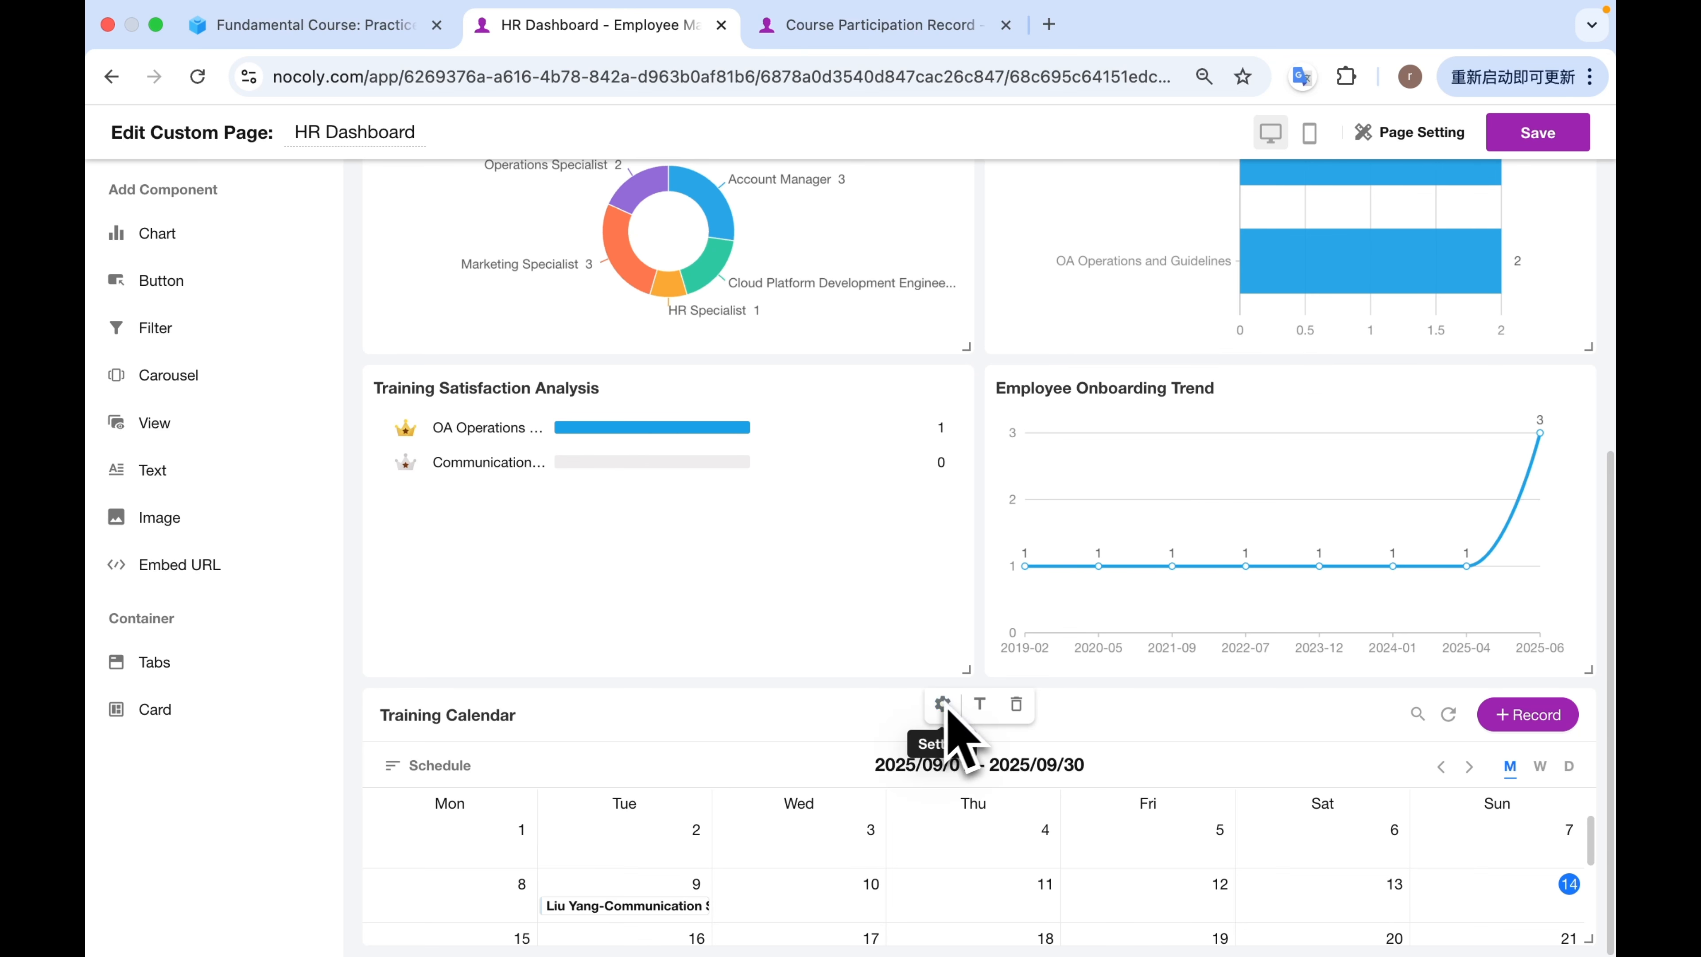
pyautogui.scroll(4, 1212, 502)
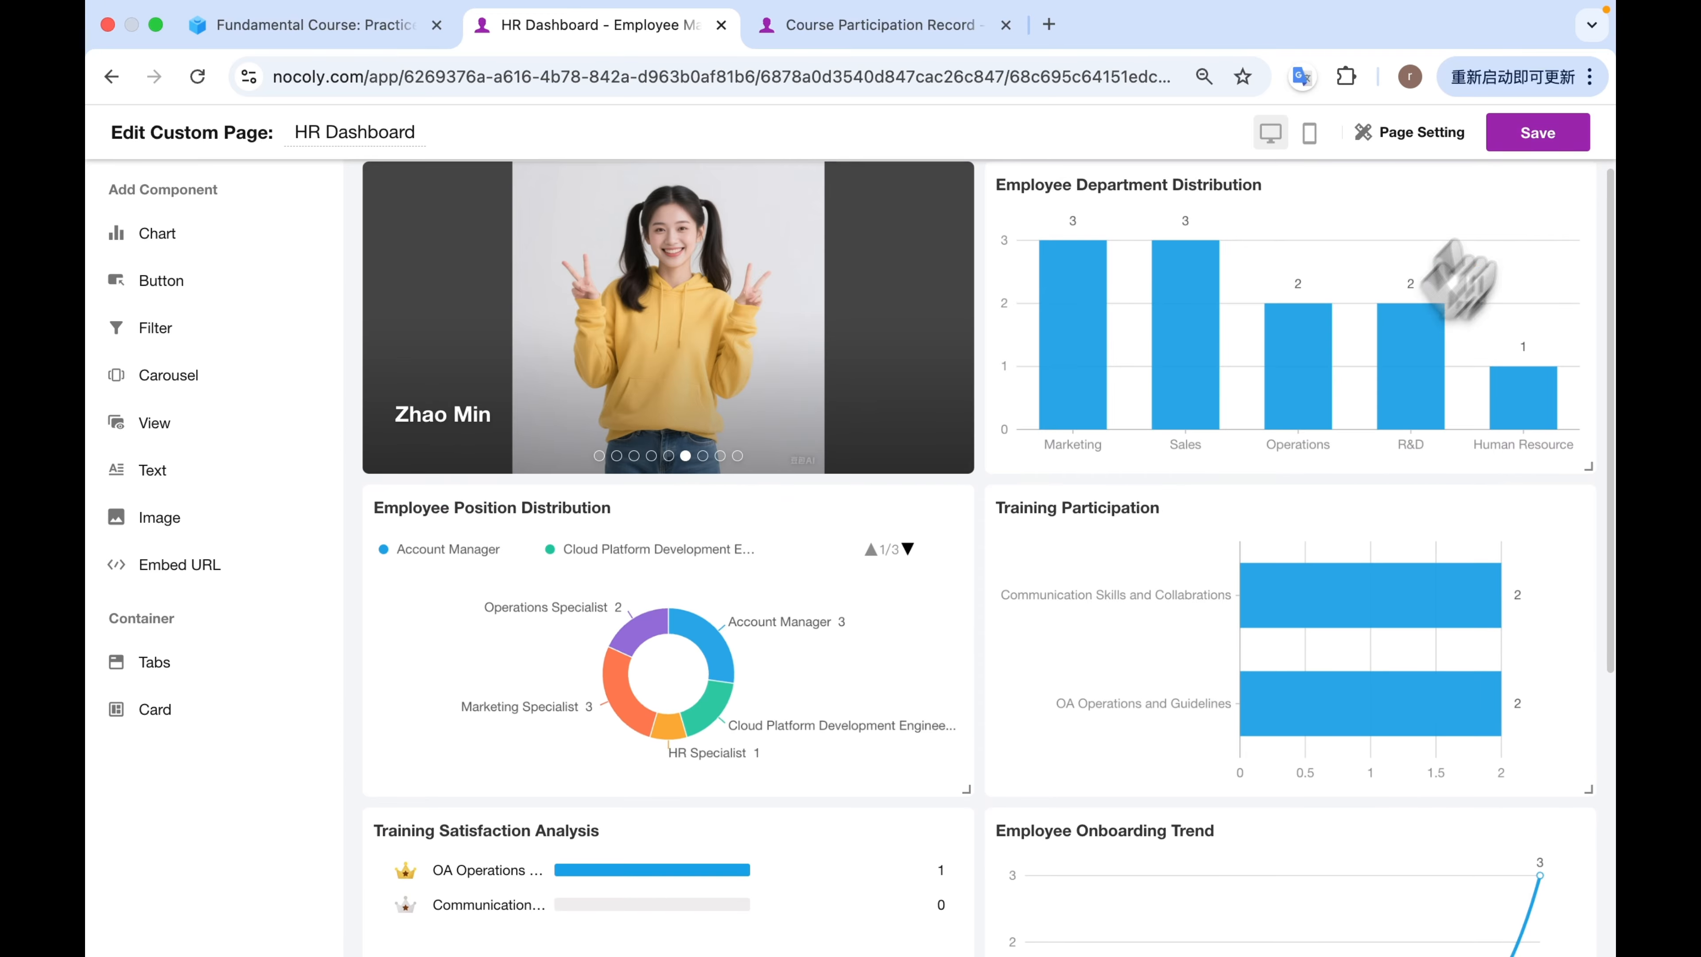
pyautogui.click(1559, 130)
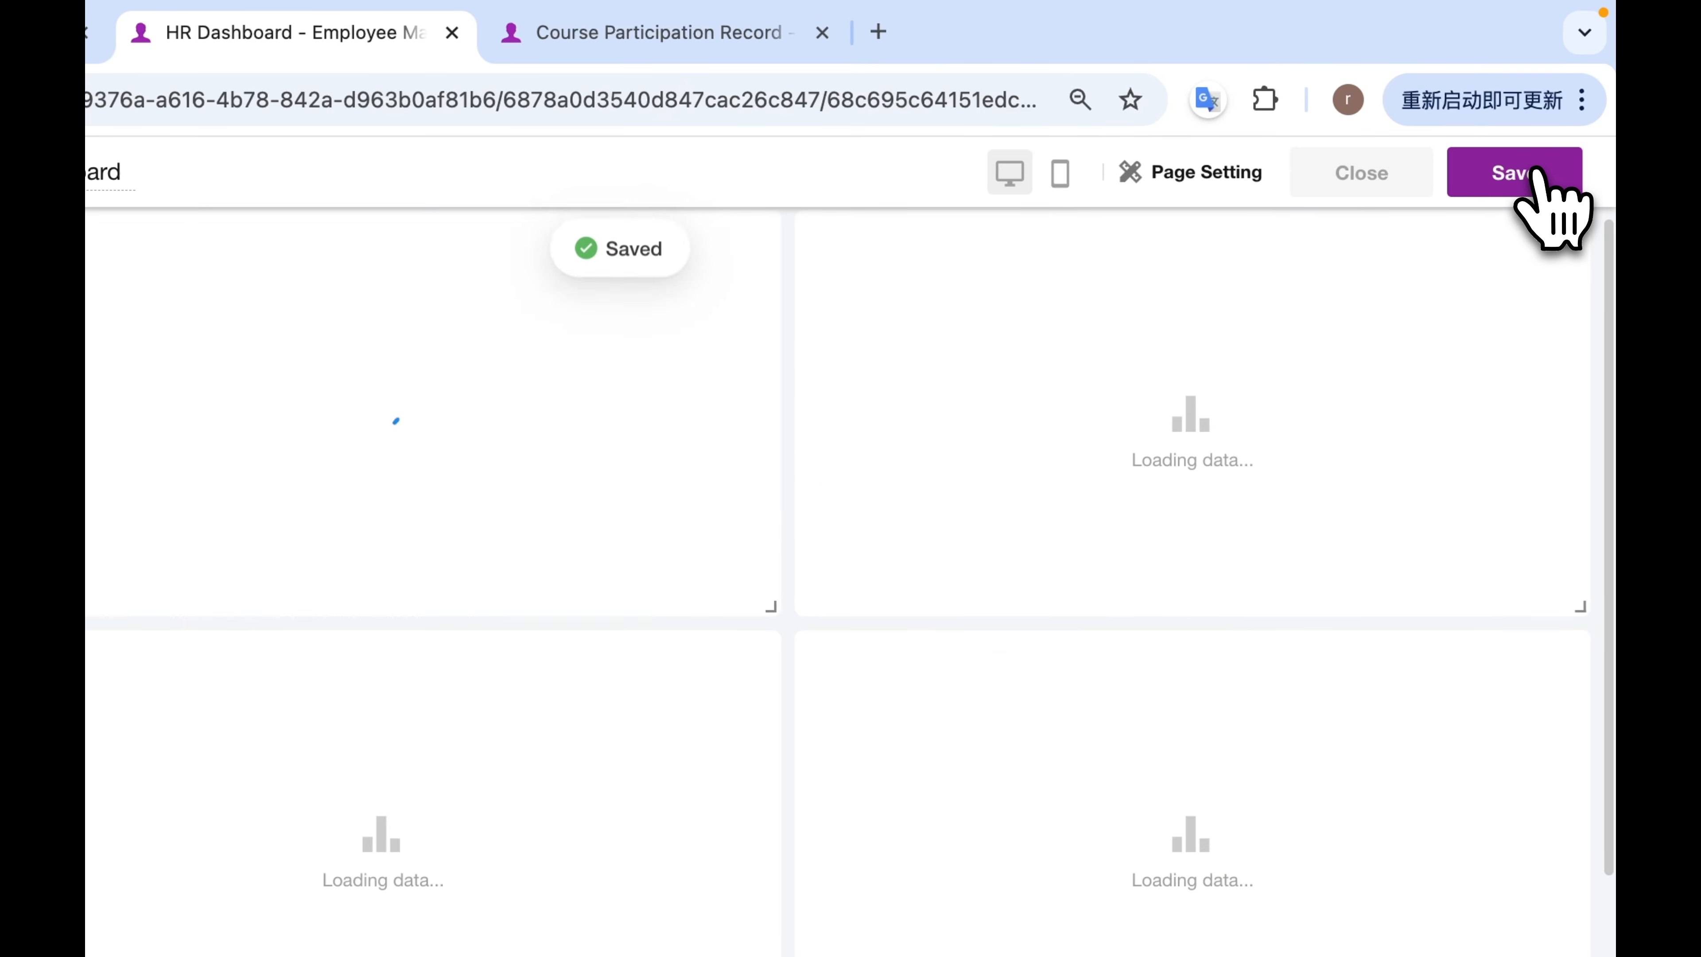
pyautogui.click(1410, 172)
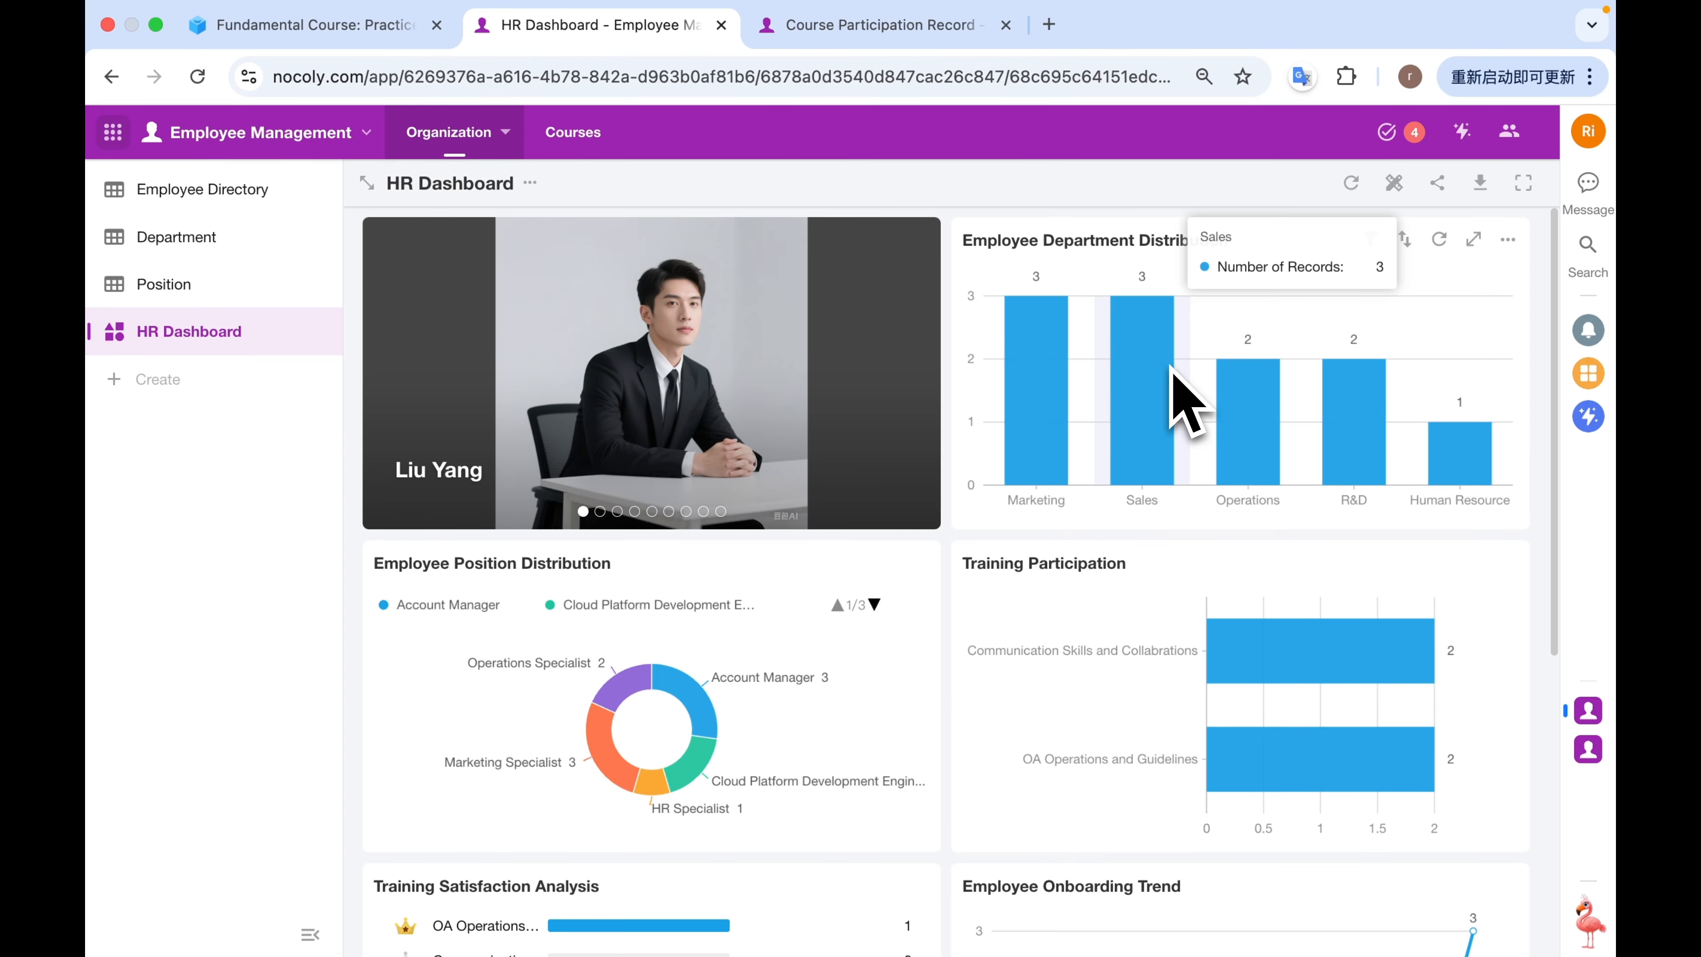
# Review the charts on the saved HR Dashboard and the September 9 entry in the Training Calendar.
pyautogui.scroll(-8, 980, 590)
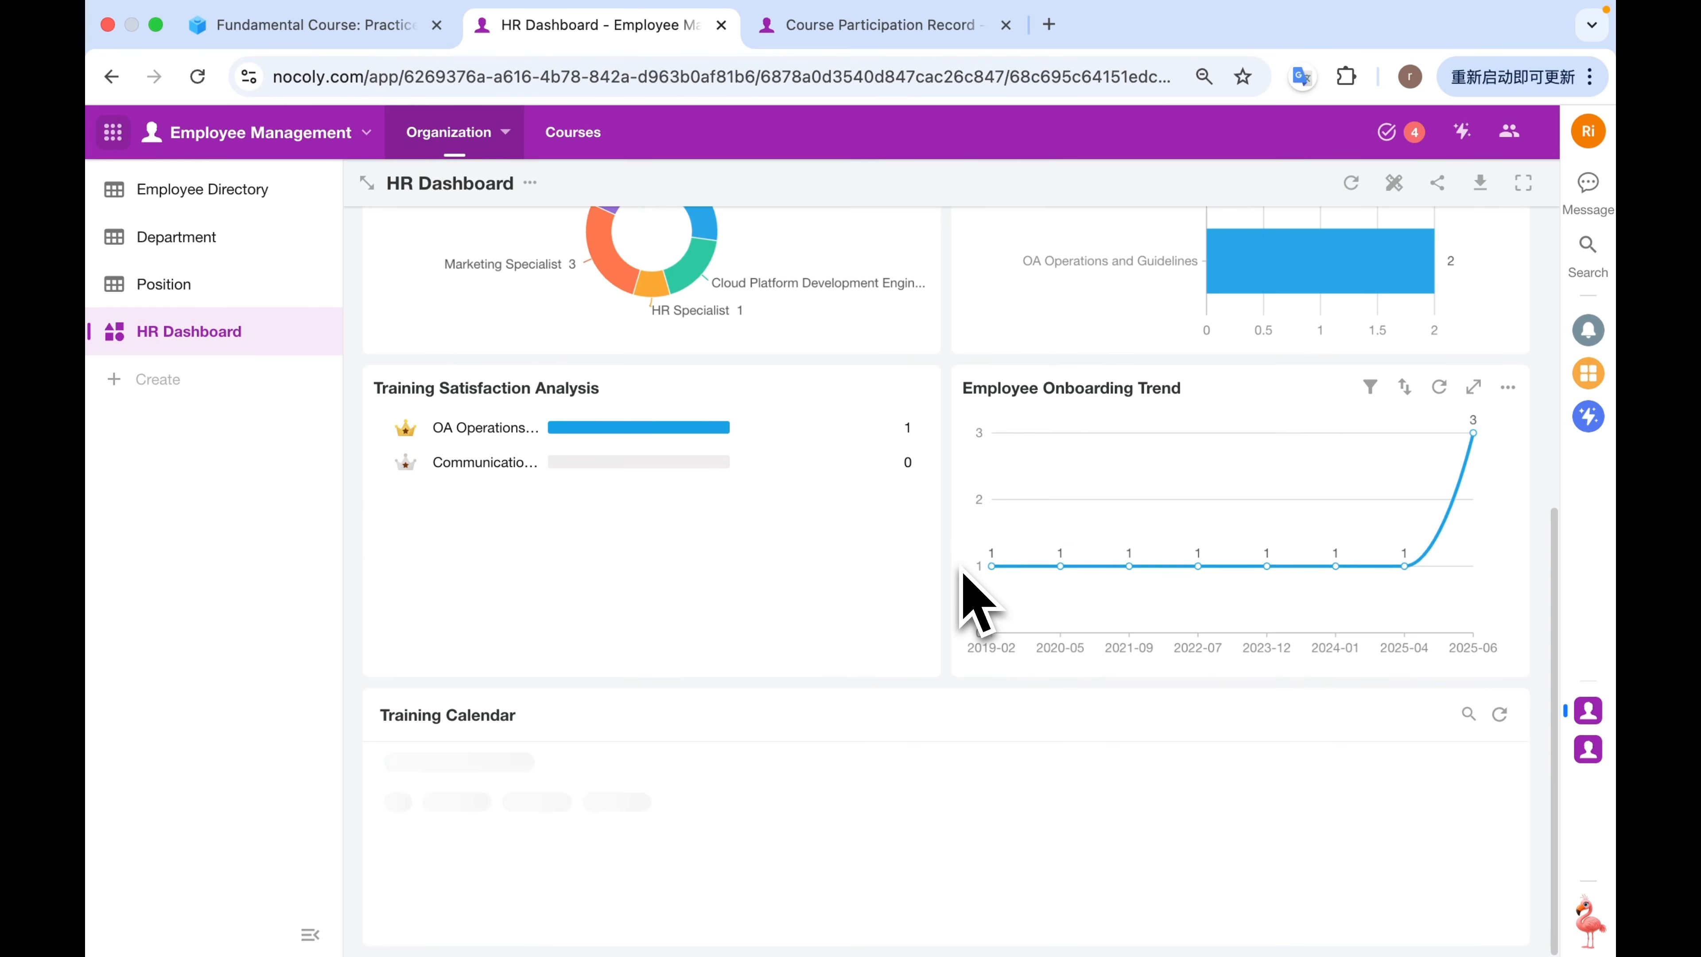
pyautogui.scroll(8, 974, 594)
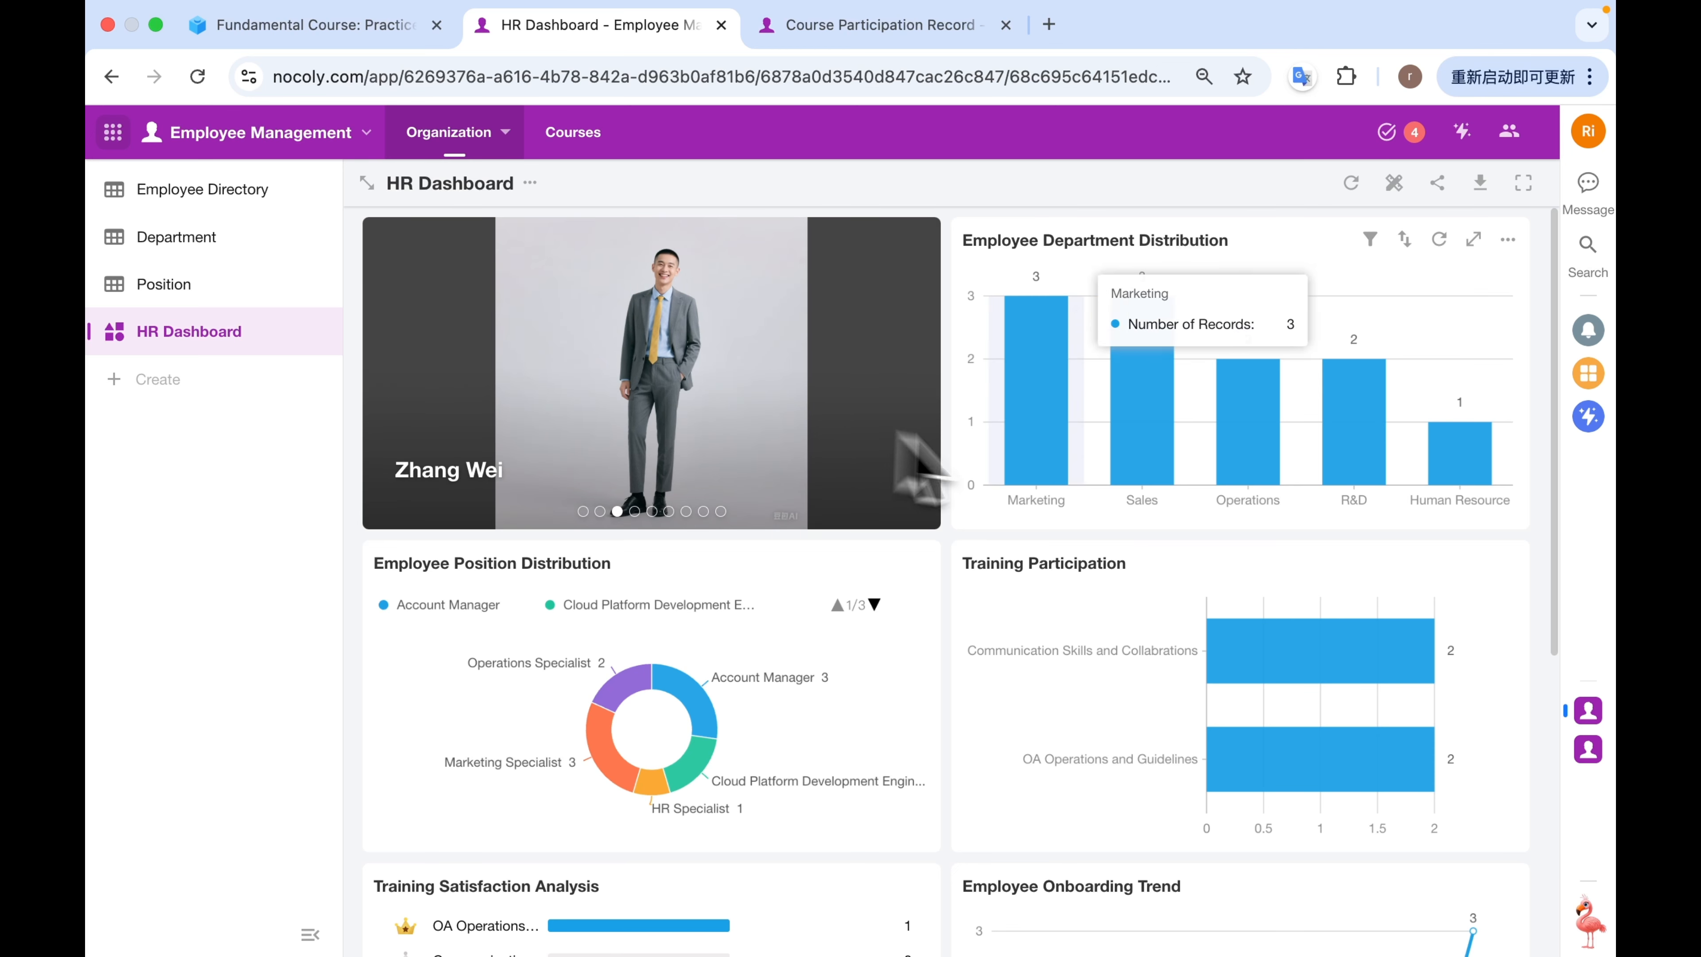
pyautogui.scroll(-5, 1071, 603)
pyautogui.scroll(-3, 1065, 627)
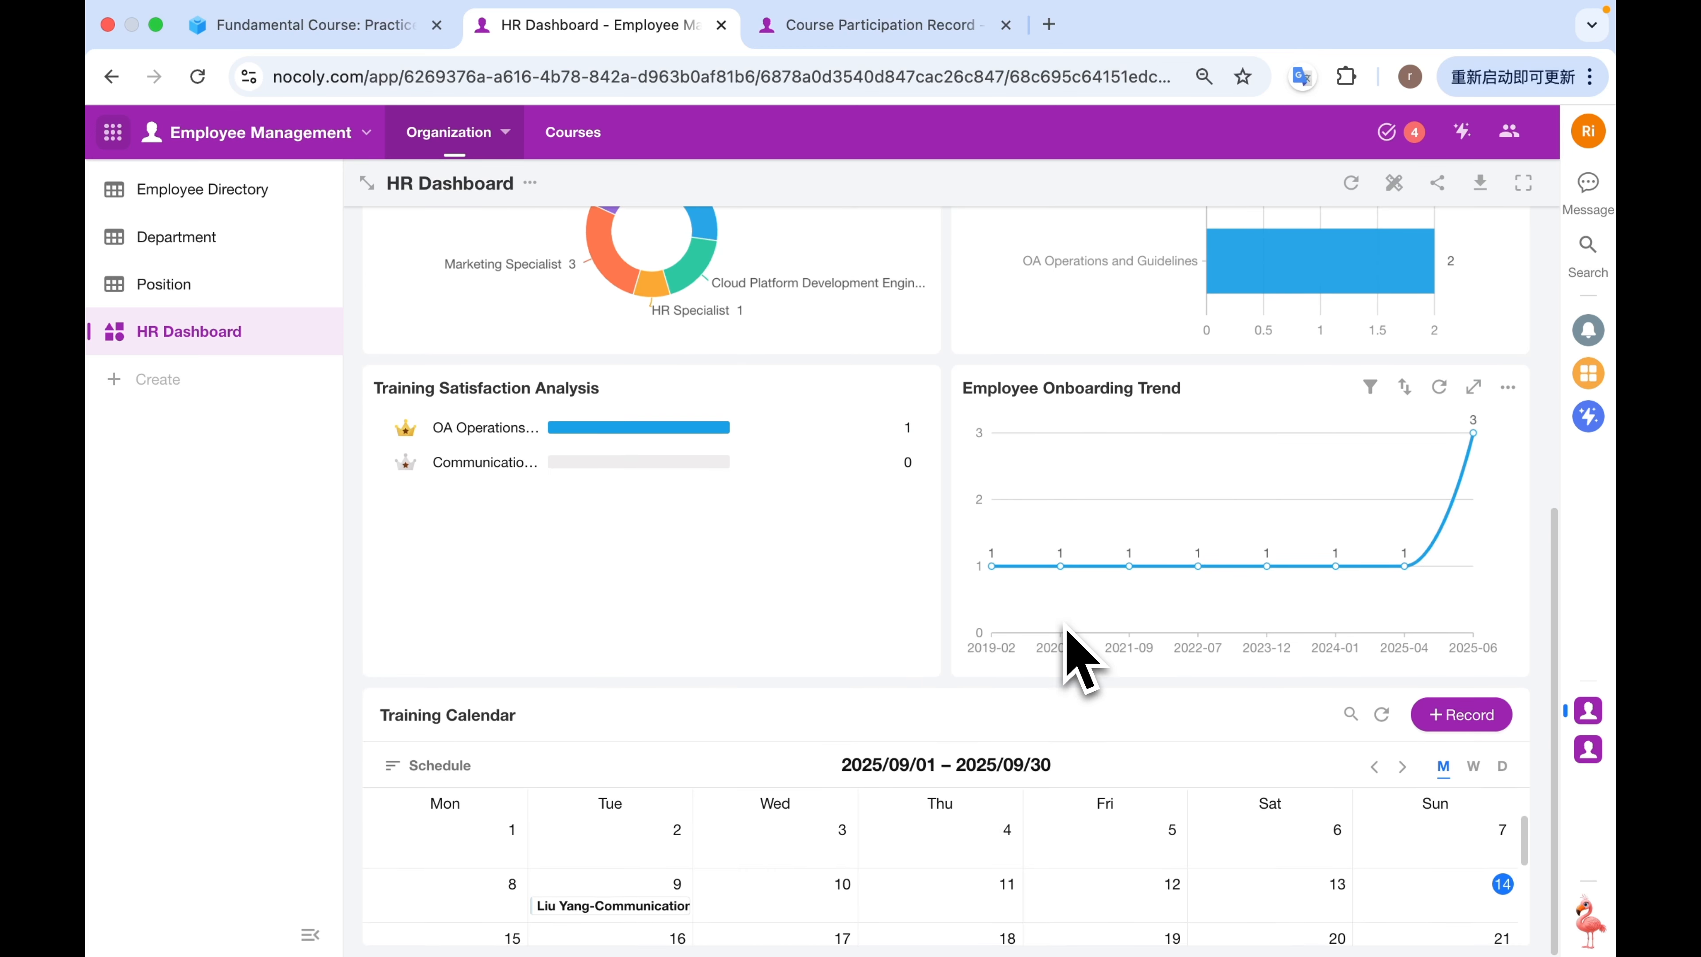
pyautogui.moveTo(653, 908)
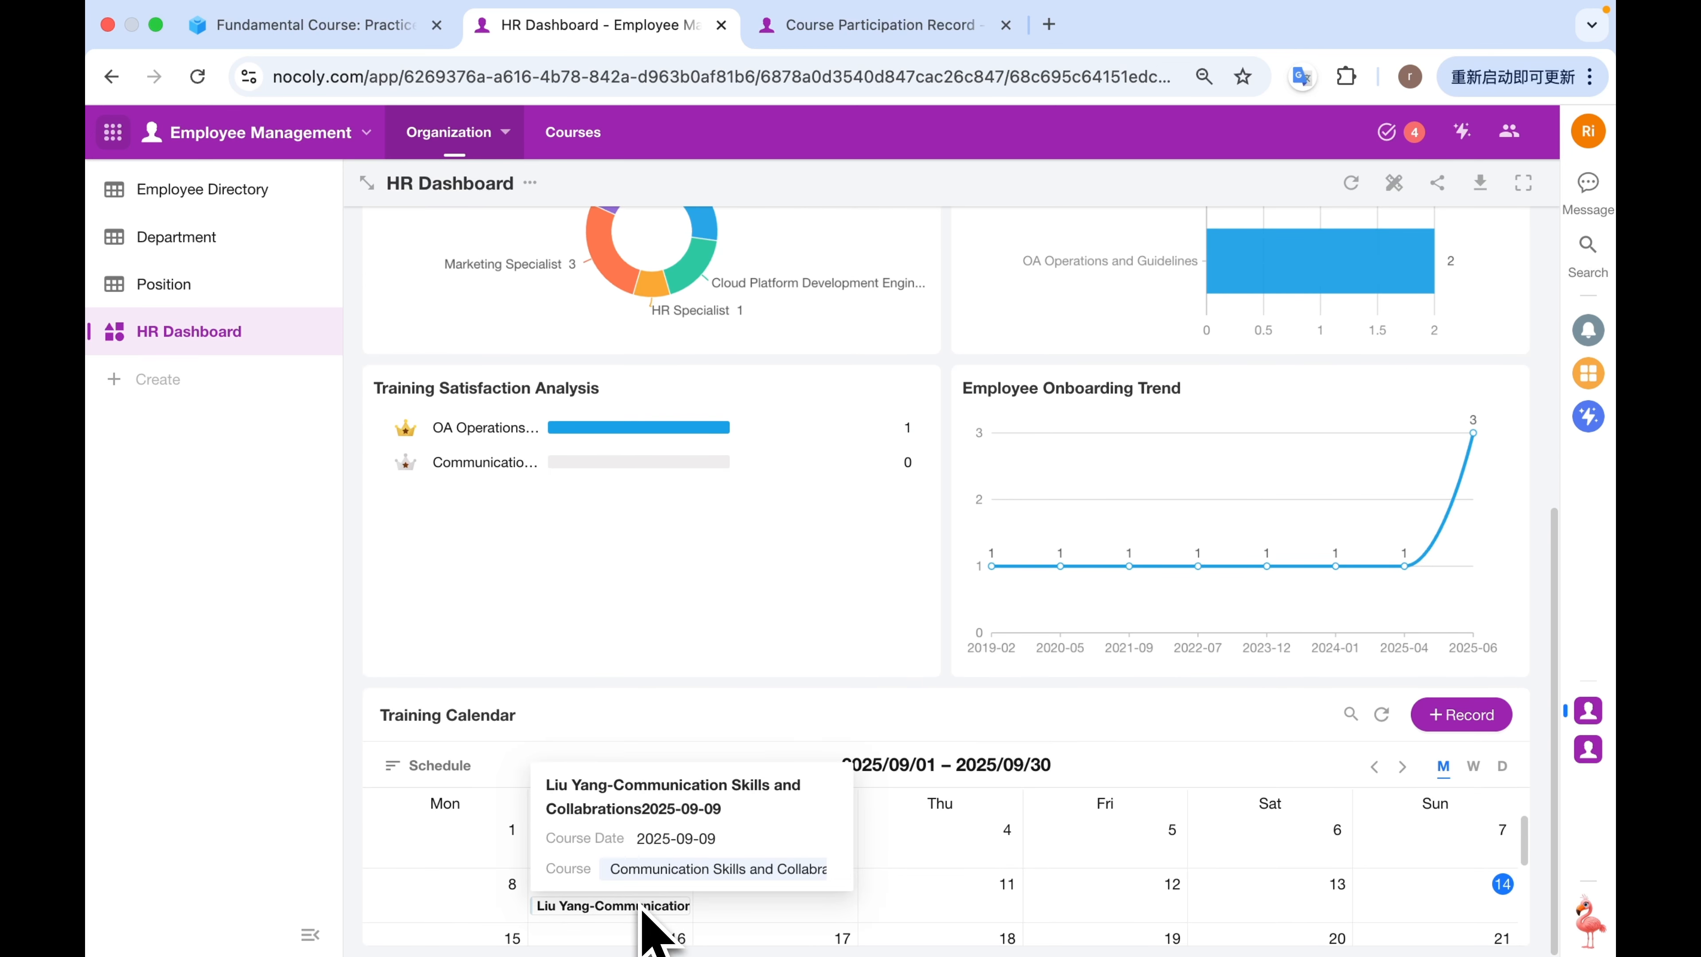